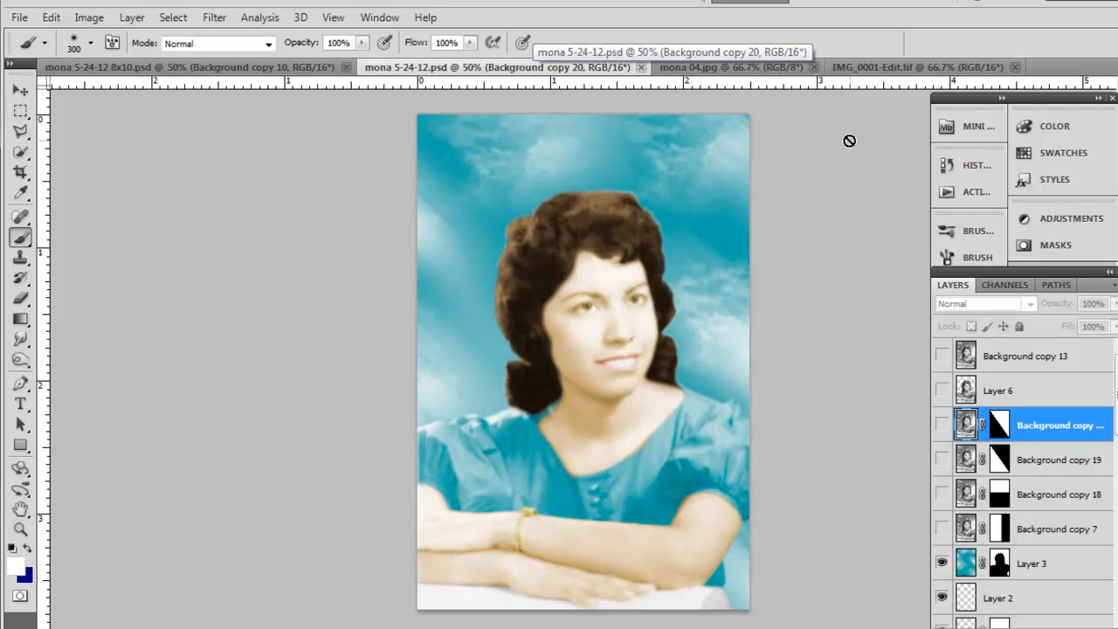
- Review the layer stack of the finished colour portrait in mona 5-24-12.psd and view its framed 8x10 version
drag(1117, 393, 1117, 525)
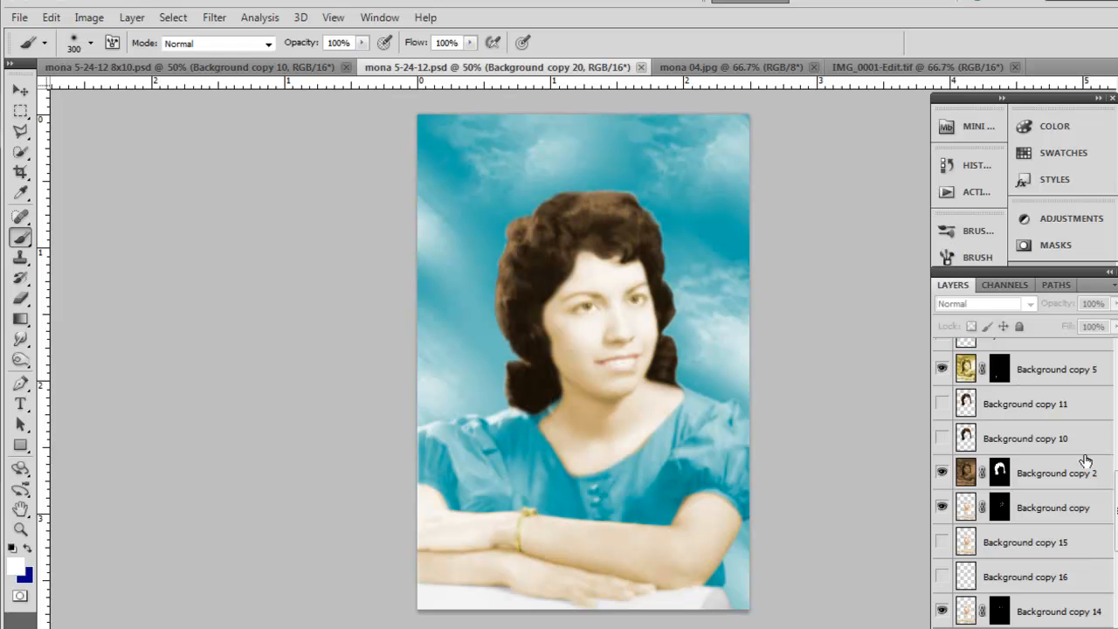
drag(1117, 525, 1117, 547)
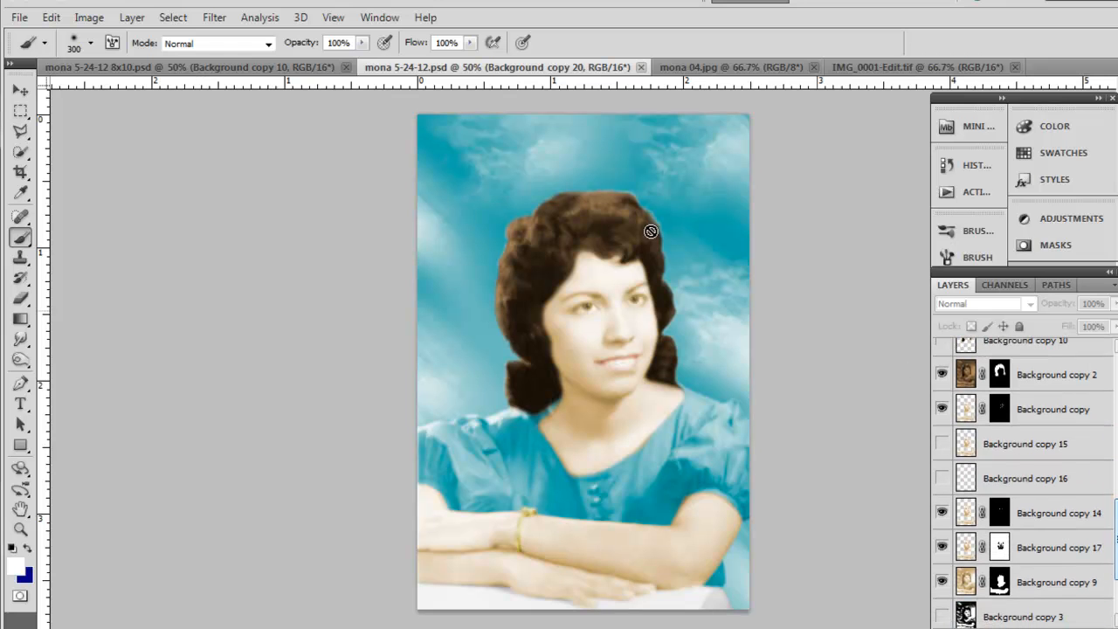
click(266, 67)
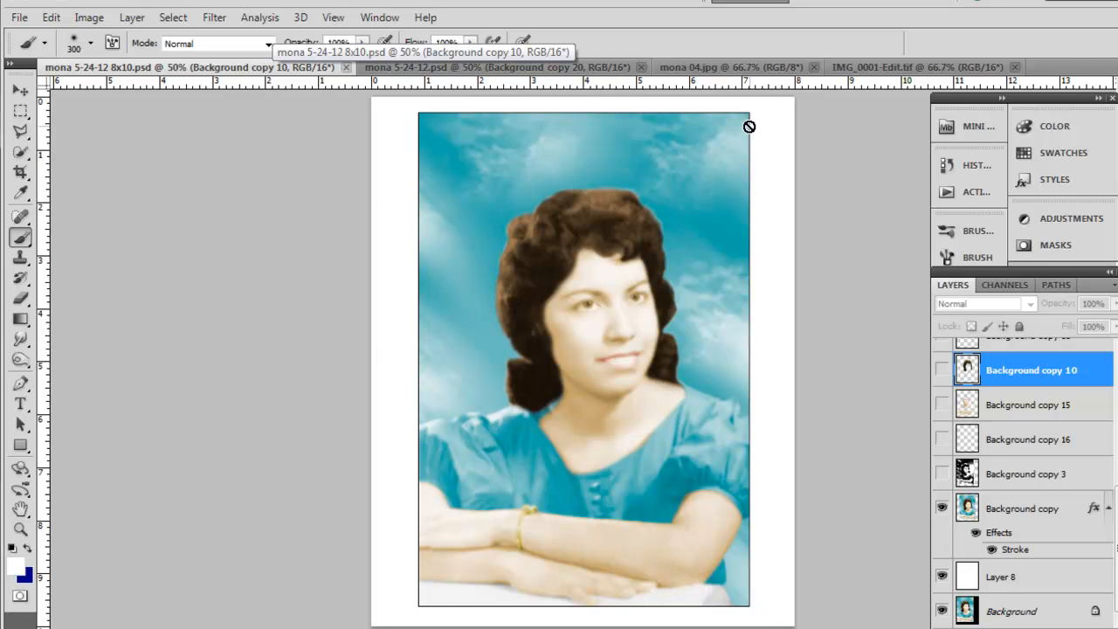
- Switch to IMG_0001-Edit.tif and duplicate its Background layer
click(895, 70)
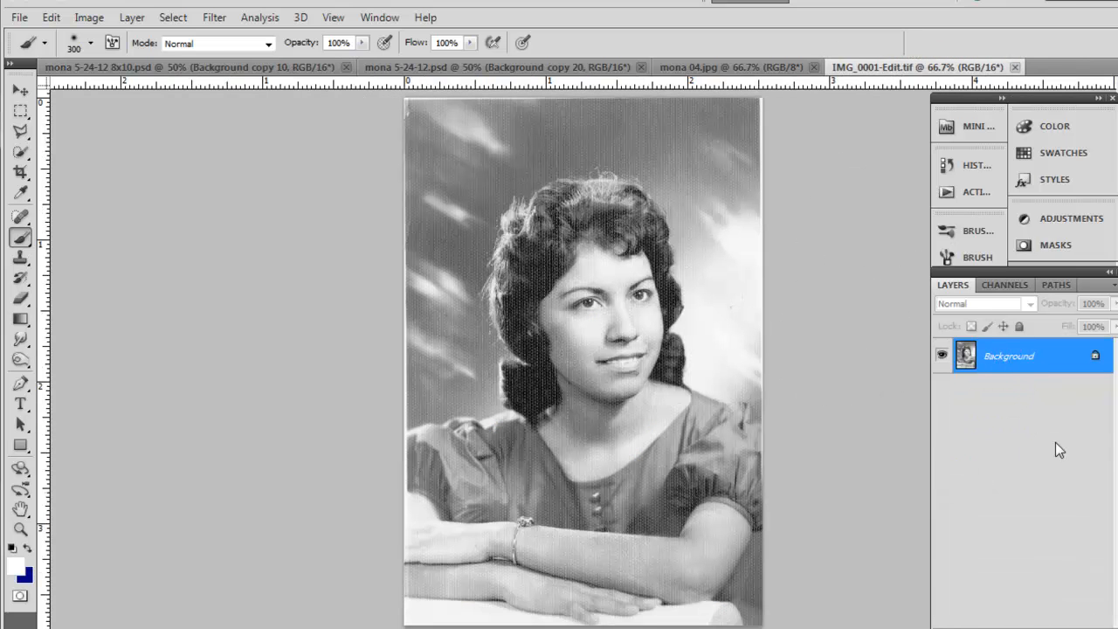
key(ctrl+j)
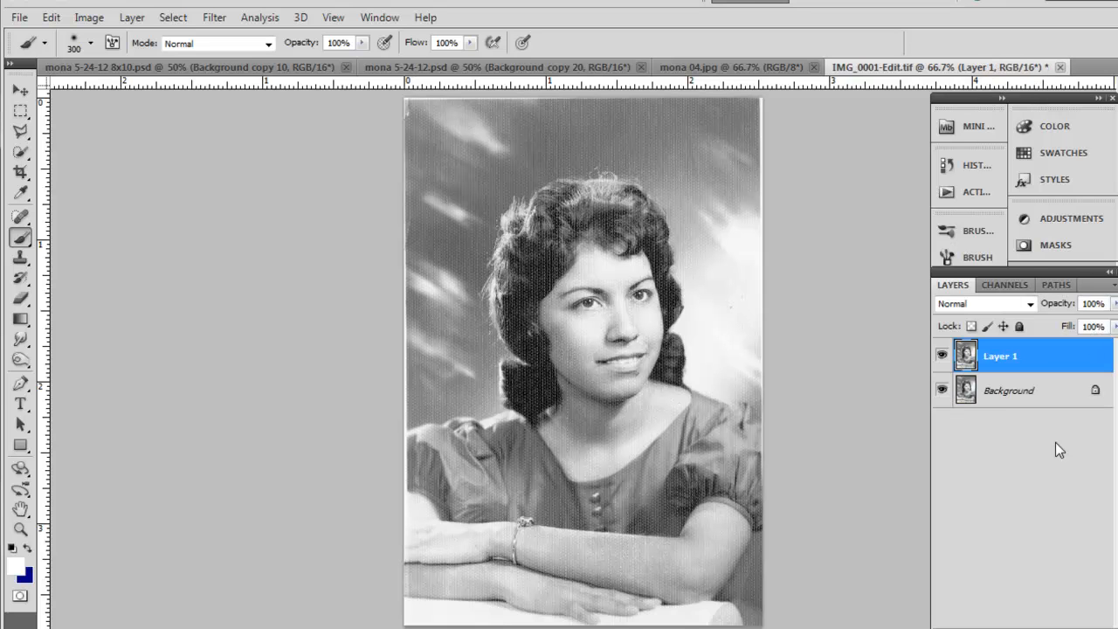
- Examine the paper texture on the woman's face up close, both here and in the before-and-after comparison in mona 04.jpg
key(ctrl+plus)
key(ctrl+plus)
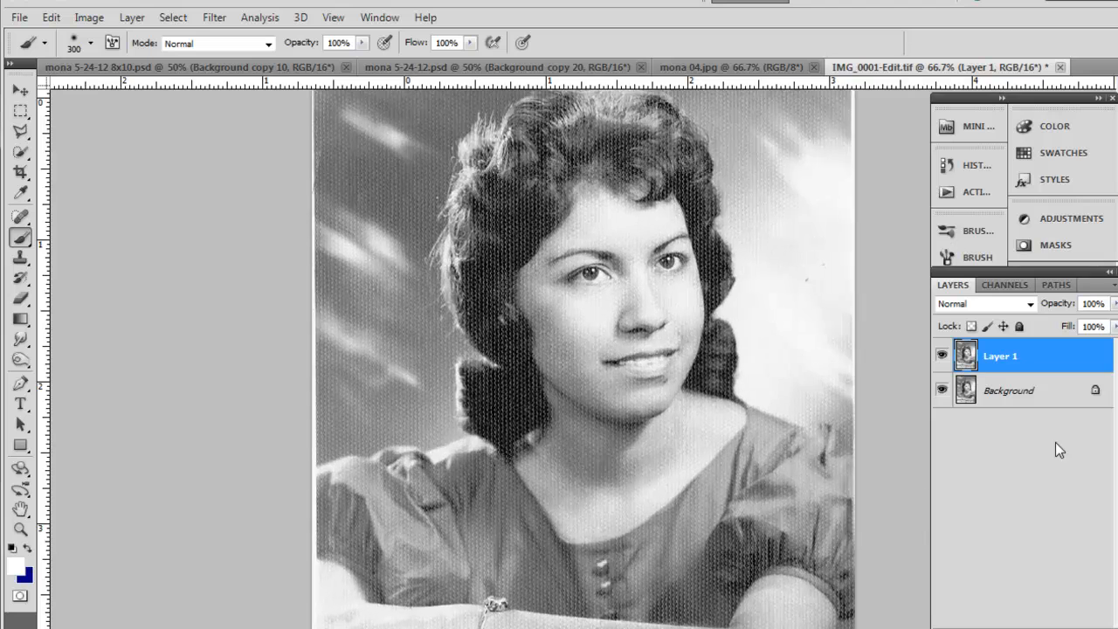
scroll(846, 401, up, 4)
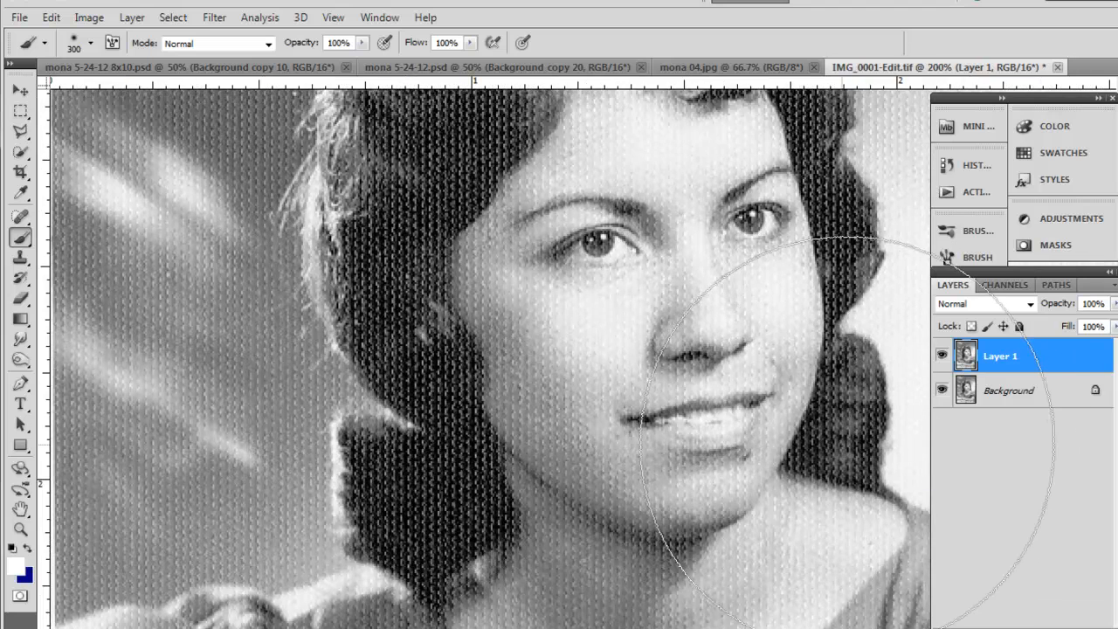
scroll(843, 441, up, 1)
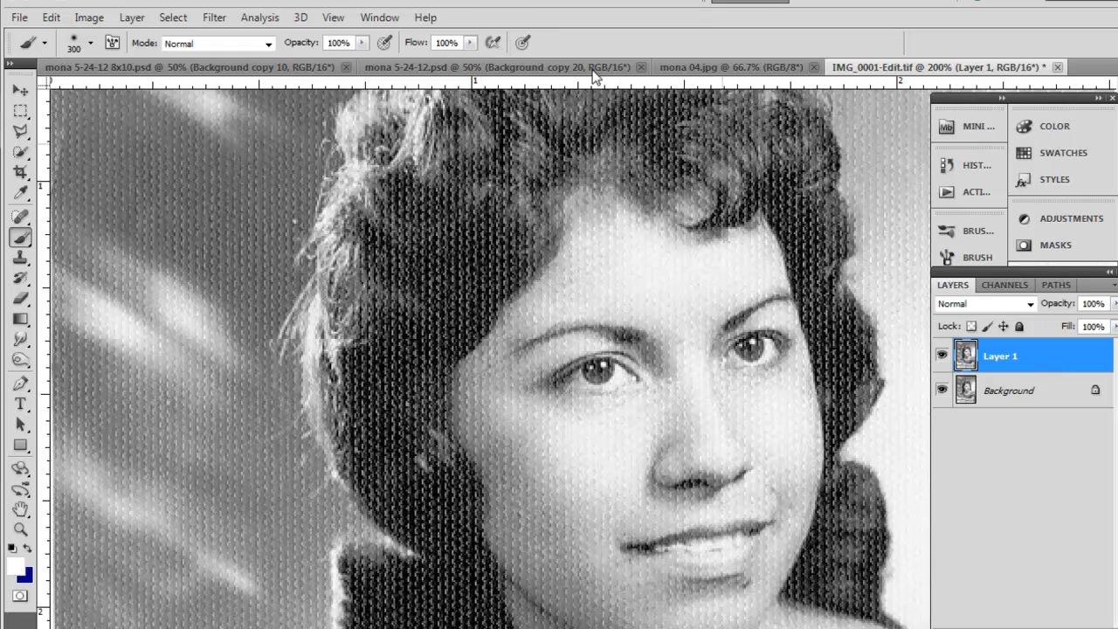
click(730, 68)
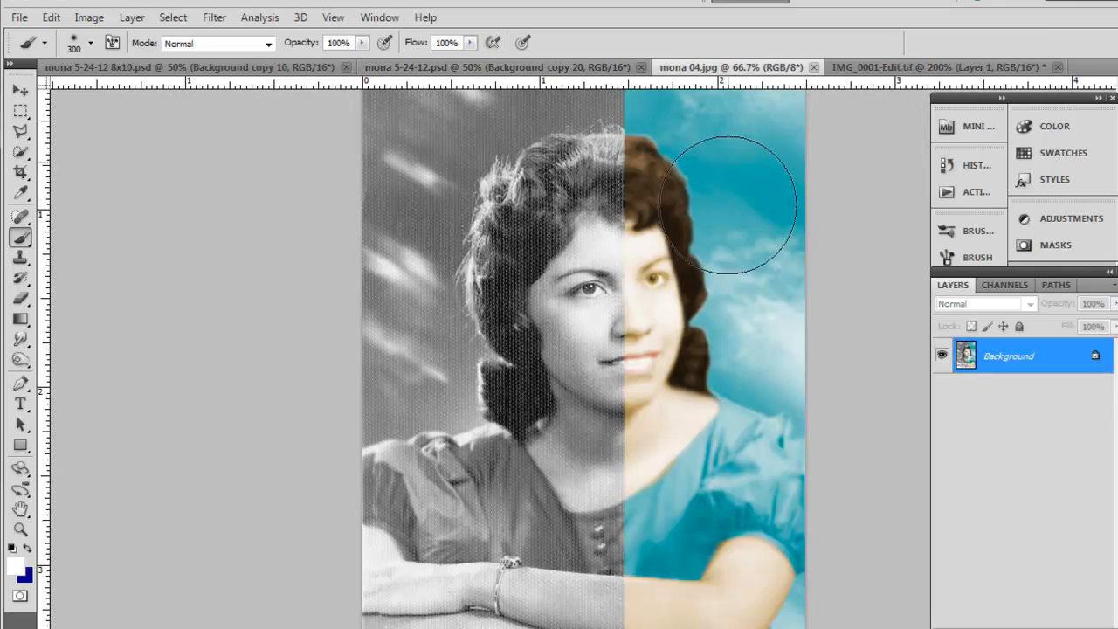
key(ctrl+plus)
key(ctrl+plus)
key(ctrl+plus)
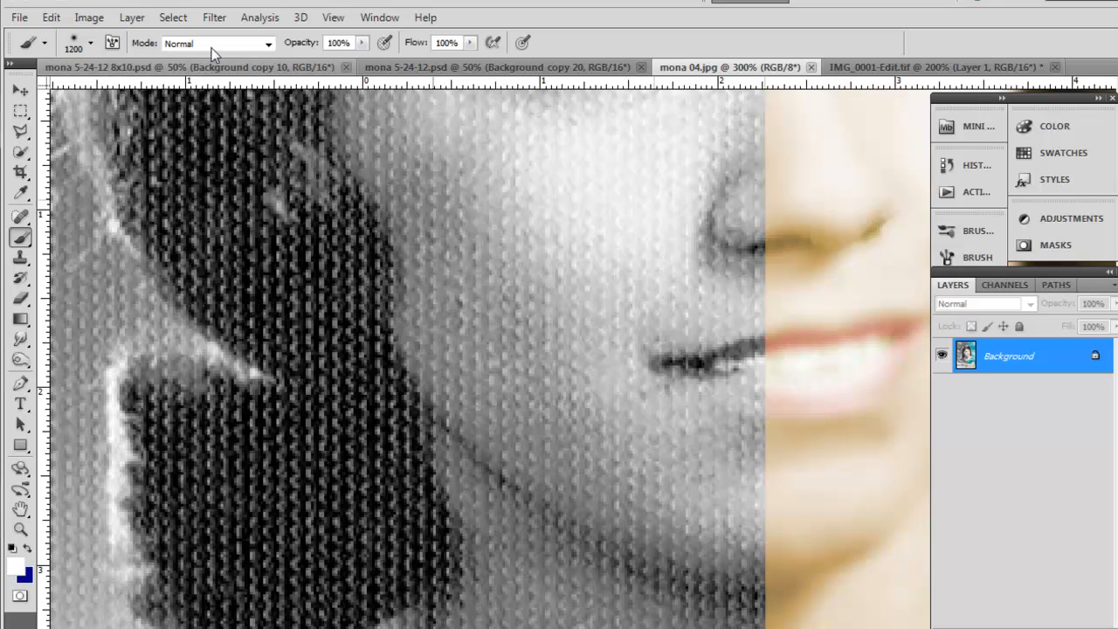
- Apply a Gaussian Blur with a 1.9-pixel radius to Layer 1 in IMG_0001-Edit.tif to smooth the paper texture
click(914, 67)
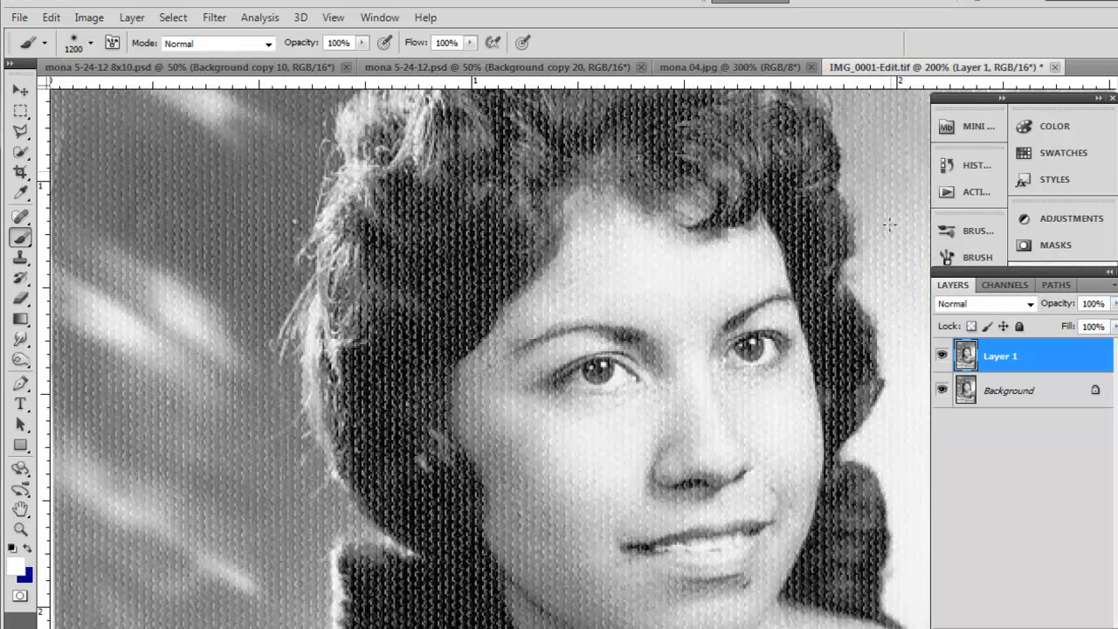
click(217, 17)
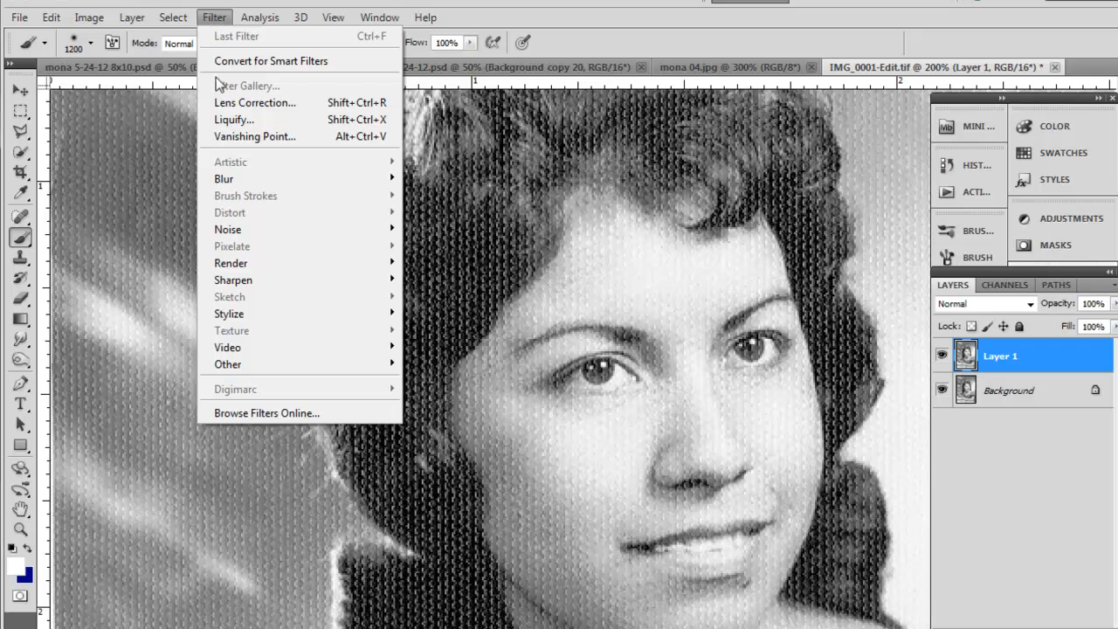
mouse_move(282, 181)
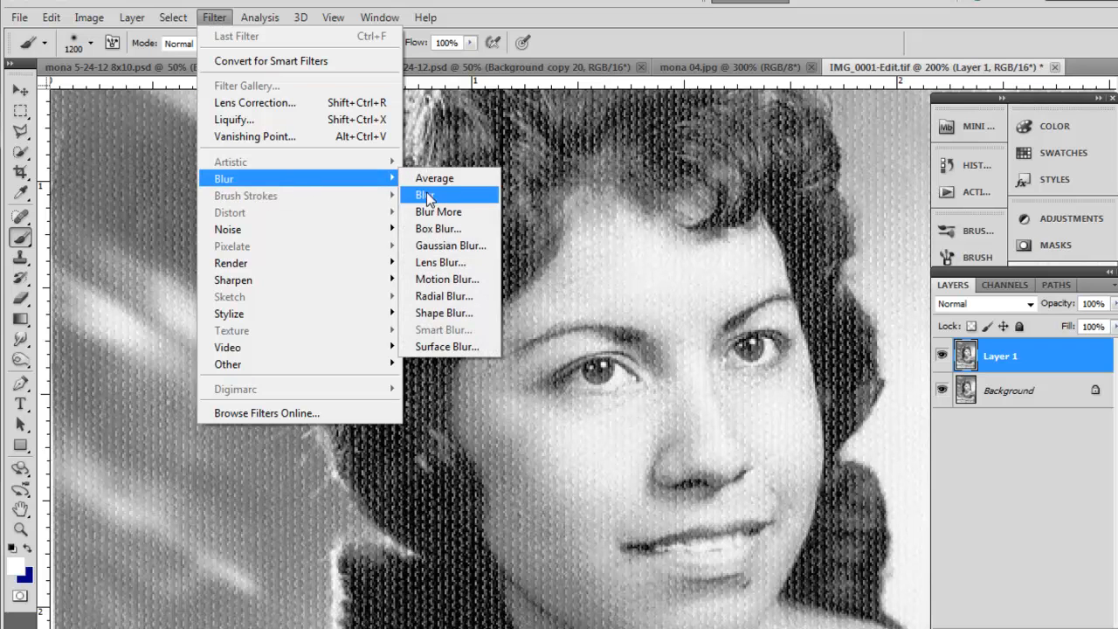
click(450, 246)
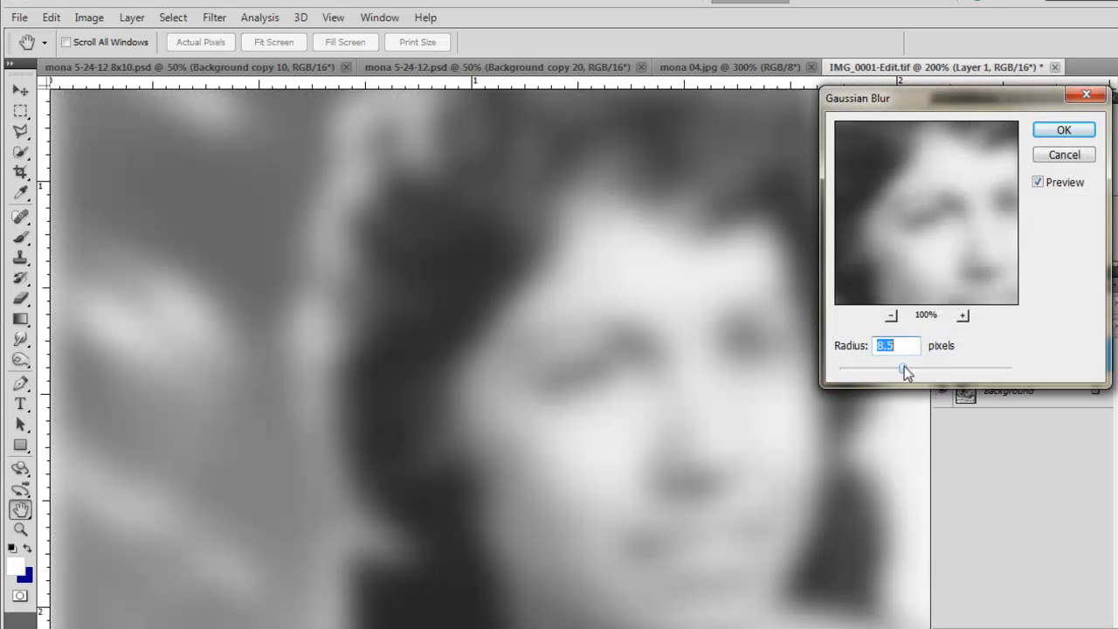
drag(864, 368, 857, 367)
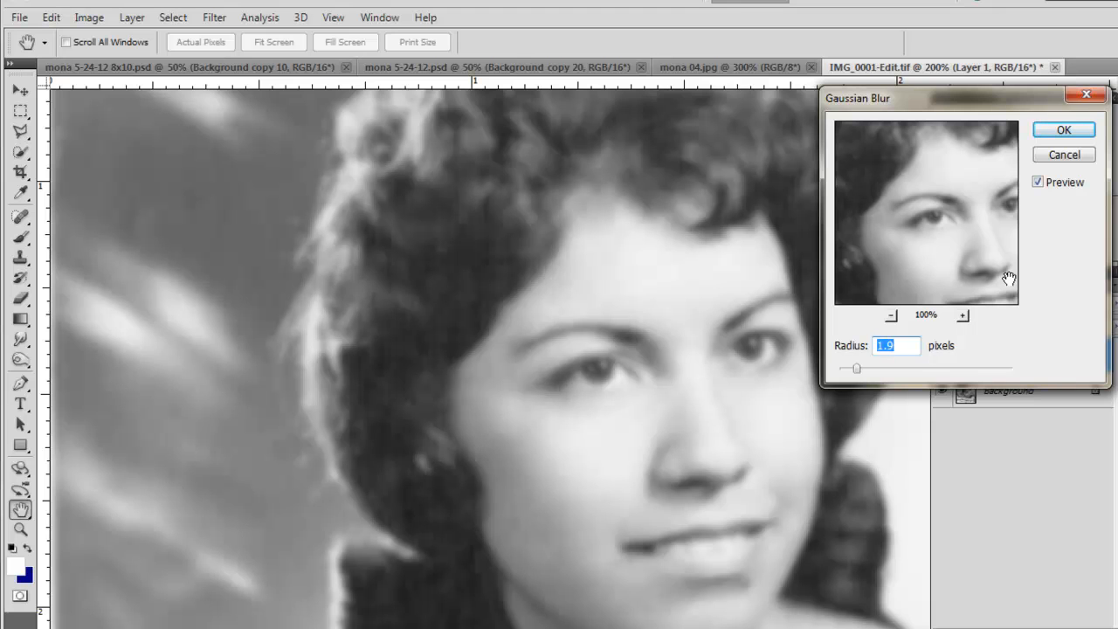
click(1064, 130)
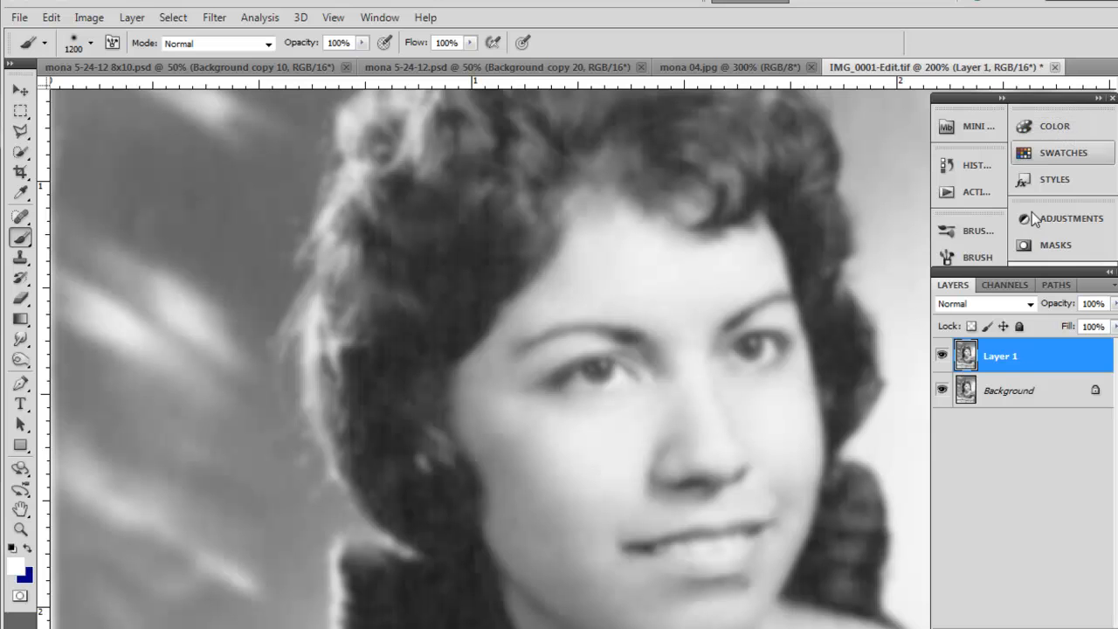
- Rename the blurred Layer 1 to Master Layer
double_click(998, 358)
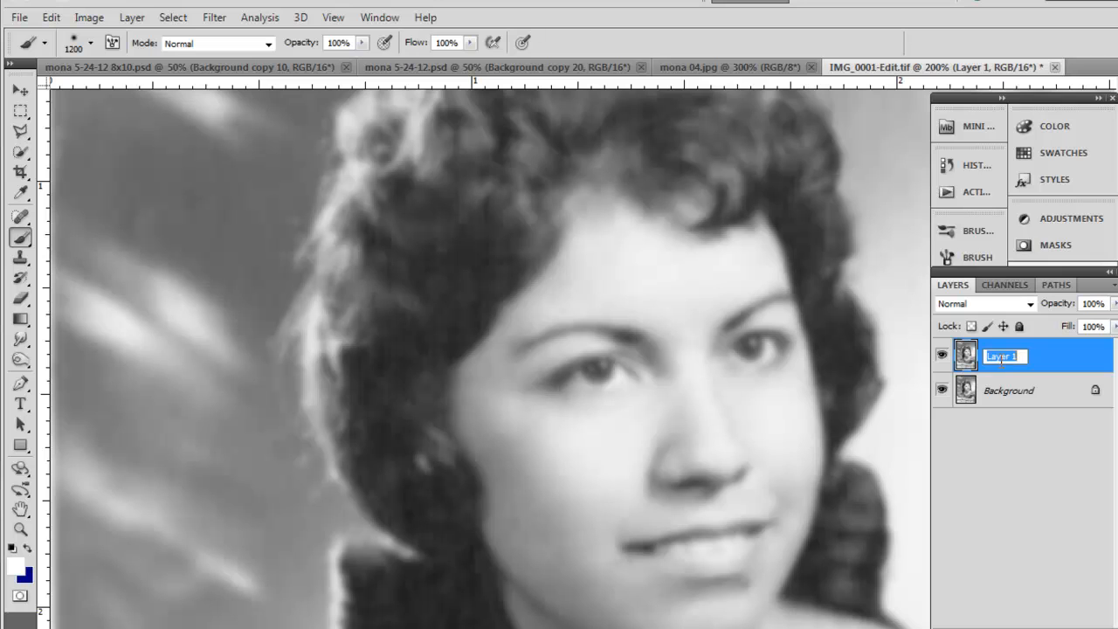
text(Master Layer)
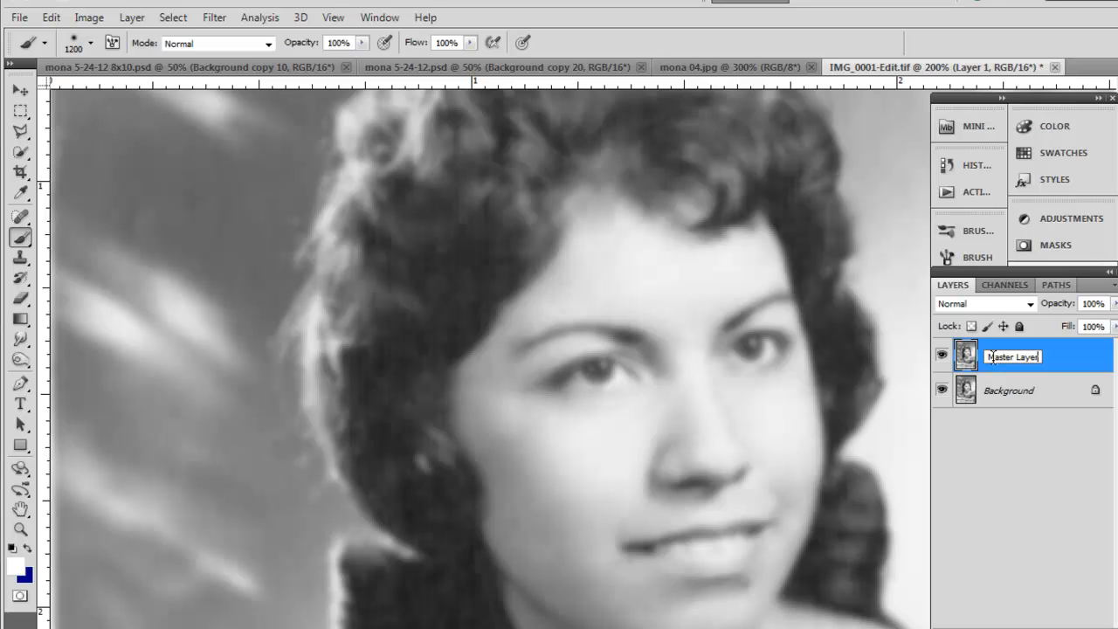
key(Return)
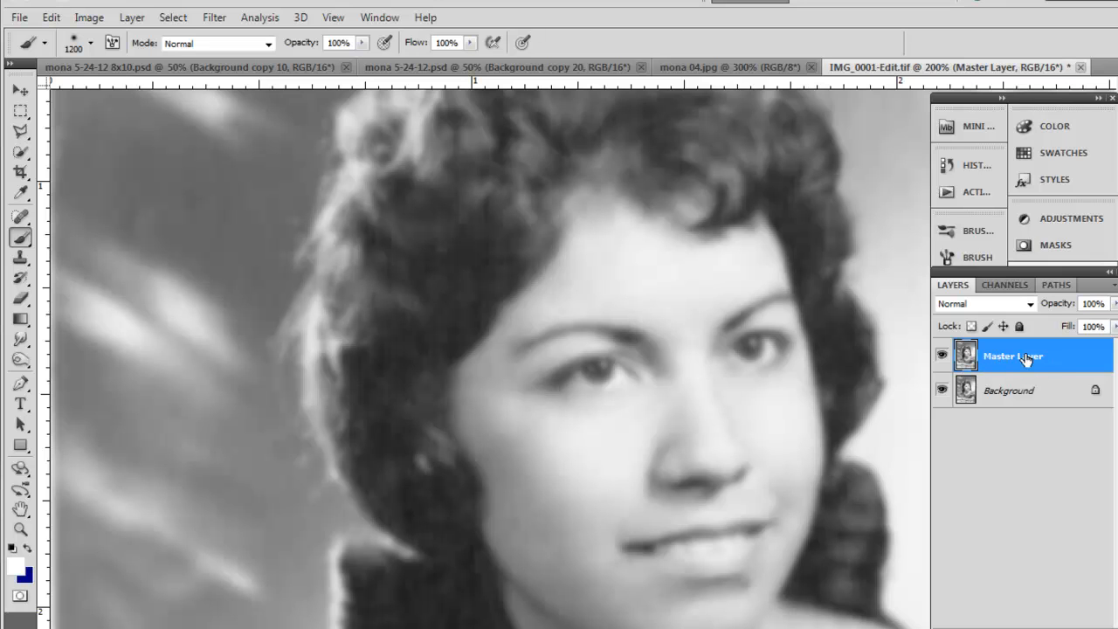
- Reduce the brush size to 125 pixels with the whole portrait in view
key(ctrl+minus)
key(ctrl+minus)
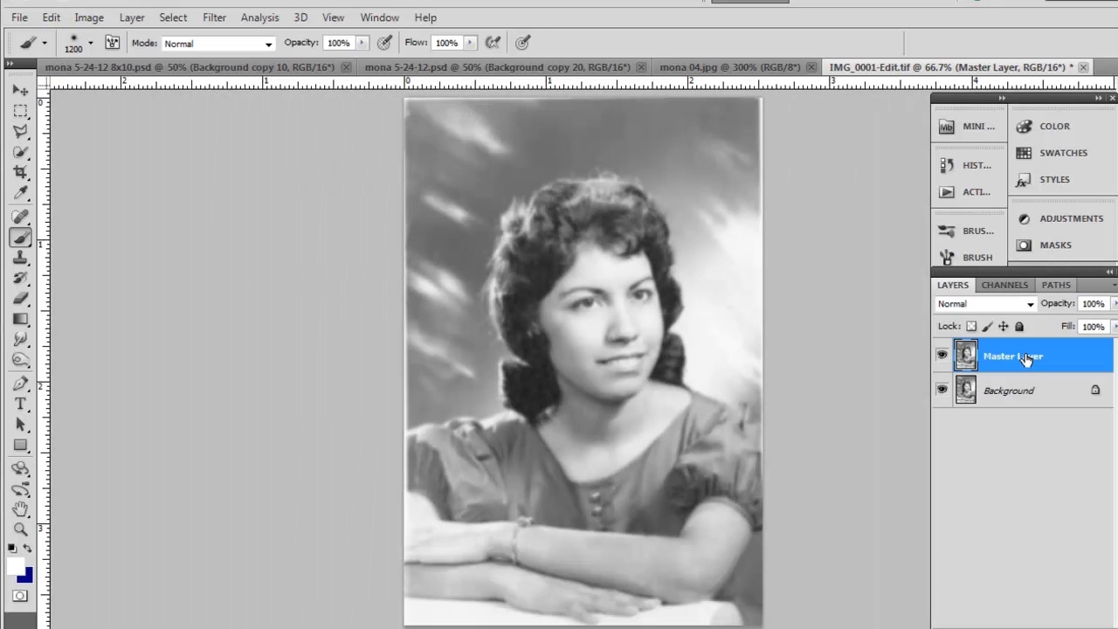
key(bracketleft)
key(bracketleft)
key(bracketleft)
key(bracketleft)
key(bracketleft)
key(bracketleft)
key(bracketleft)
key(bracketleft)
key(bracketleft)
key(bracketleft)
key(bracketleft)
key(bracketleft)
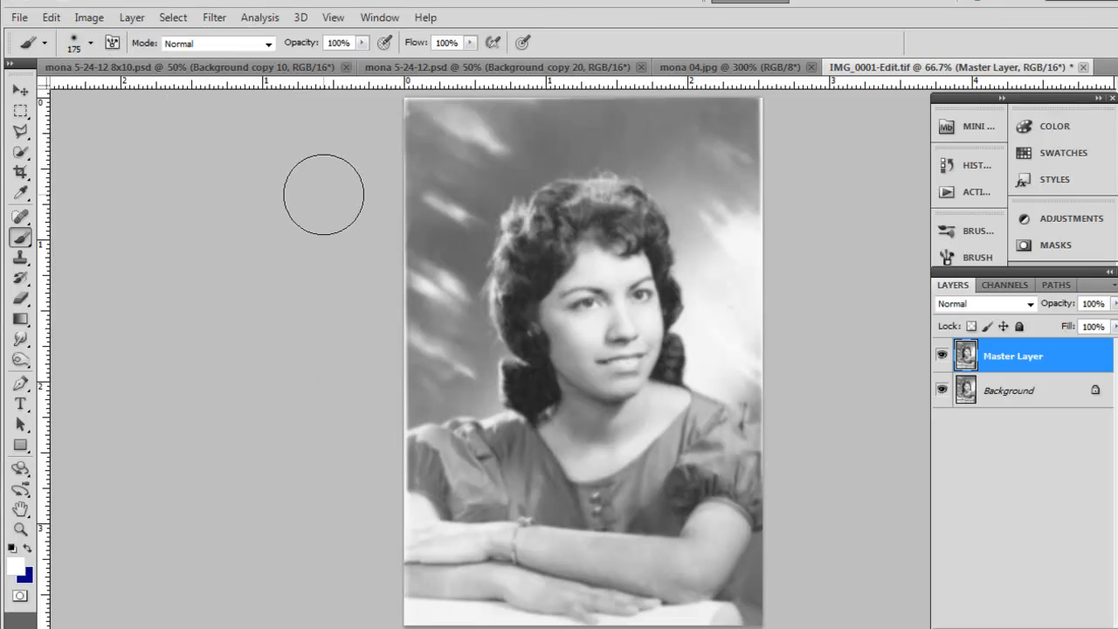
key(bracketleft)
key(bracketleft)
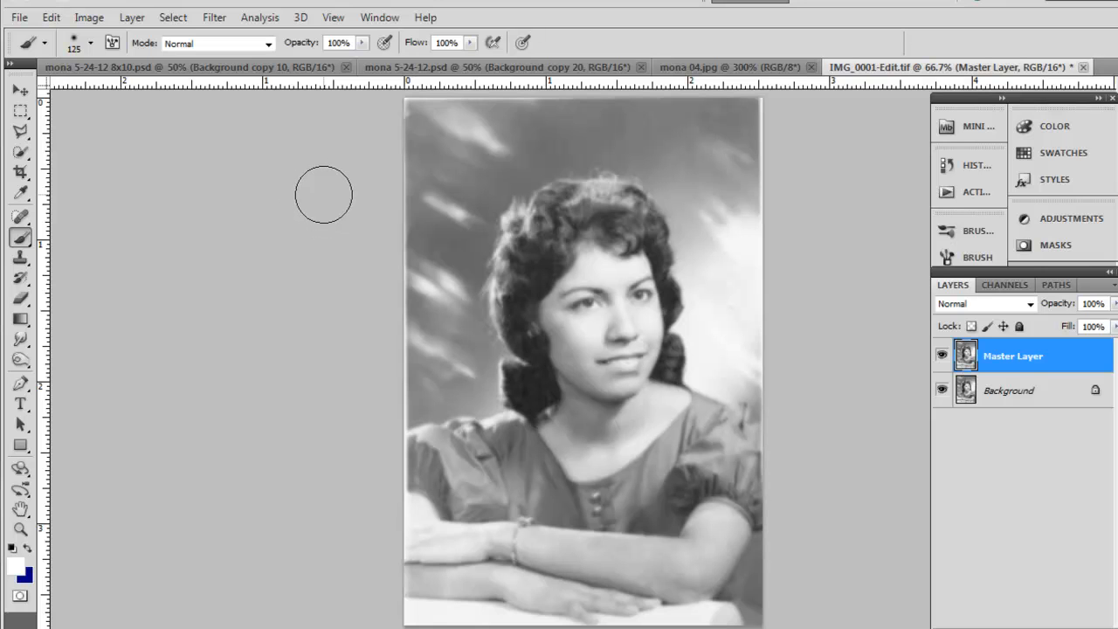
- Colorize Master Layer in a skin tone using Hue/Saturation with hue 47, saturation 25 and lightness +16
click(91, 18)
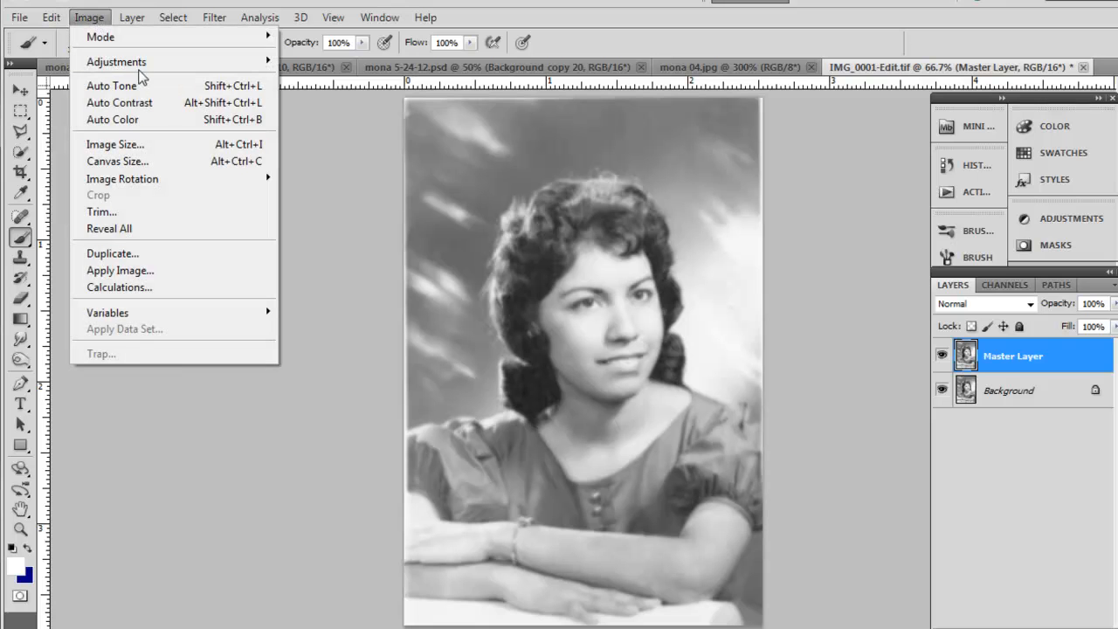
mouse_move(218, 61)
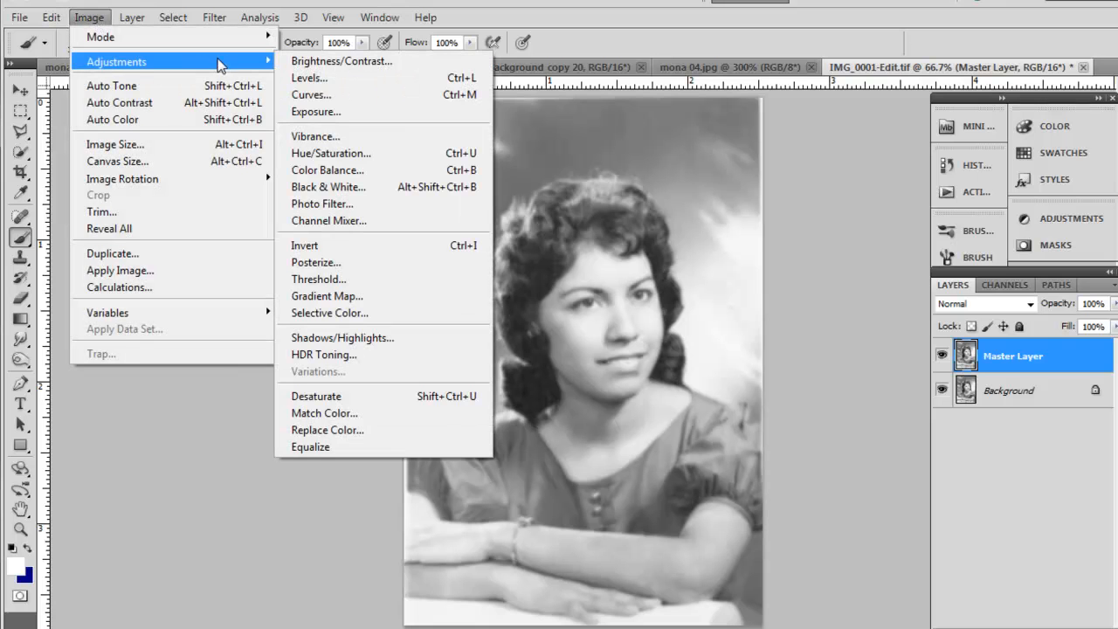
click(340, 155)
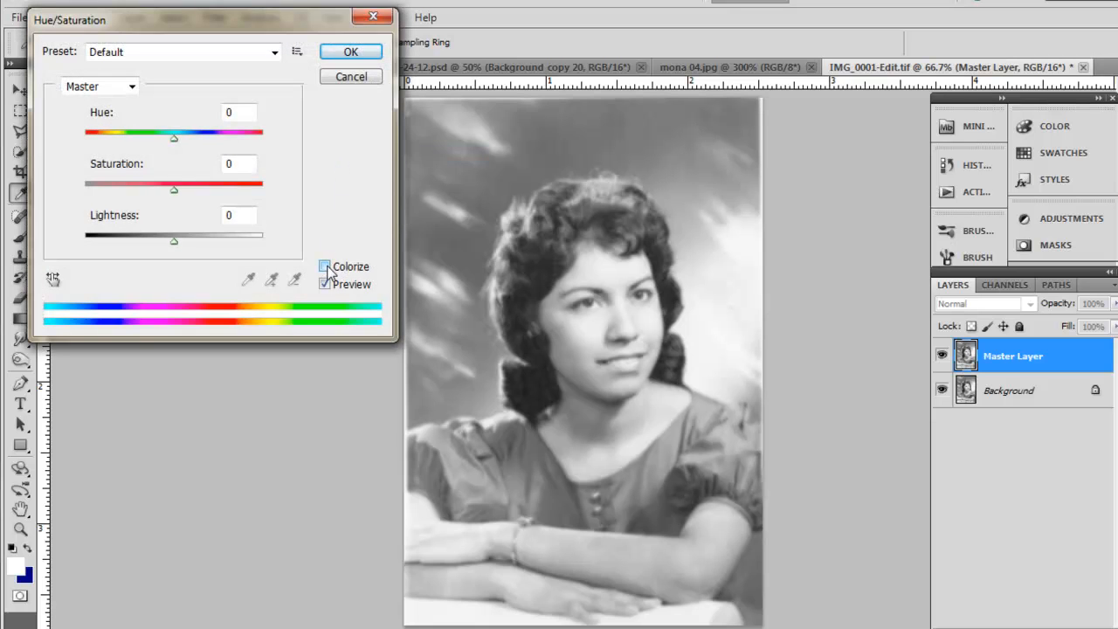
click(326, 265)
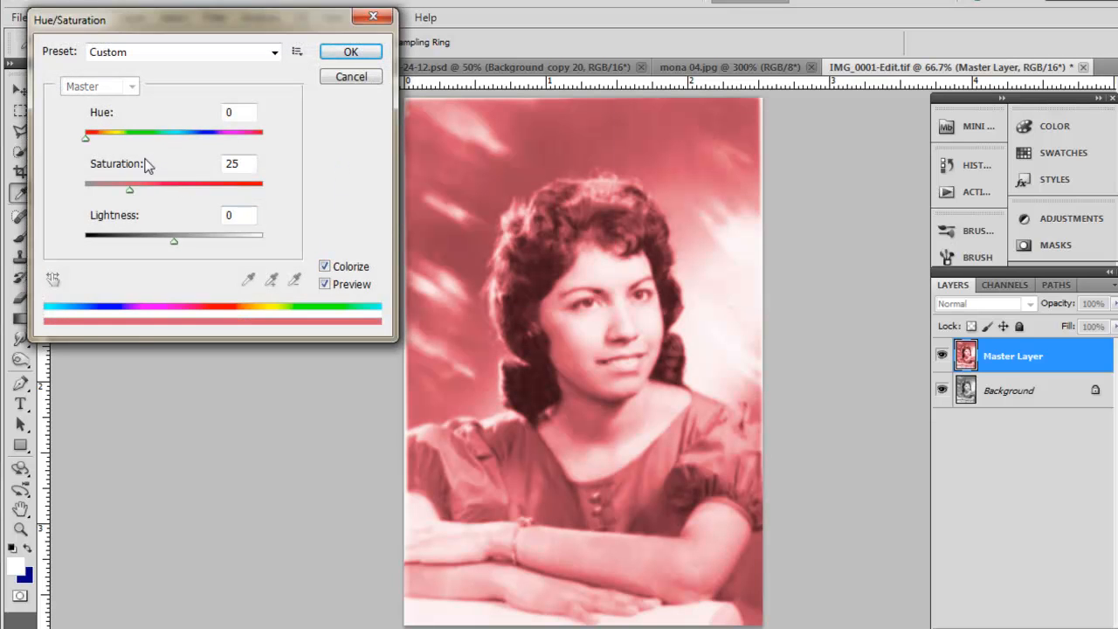
drag(87, 137, 102, 139)
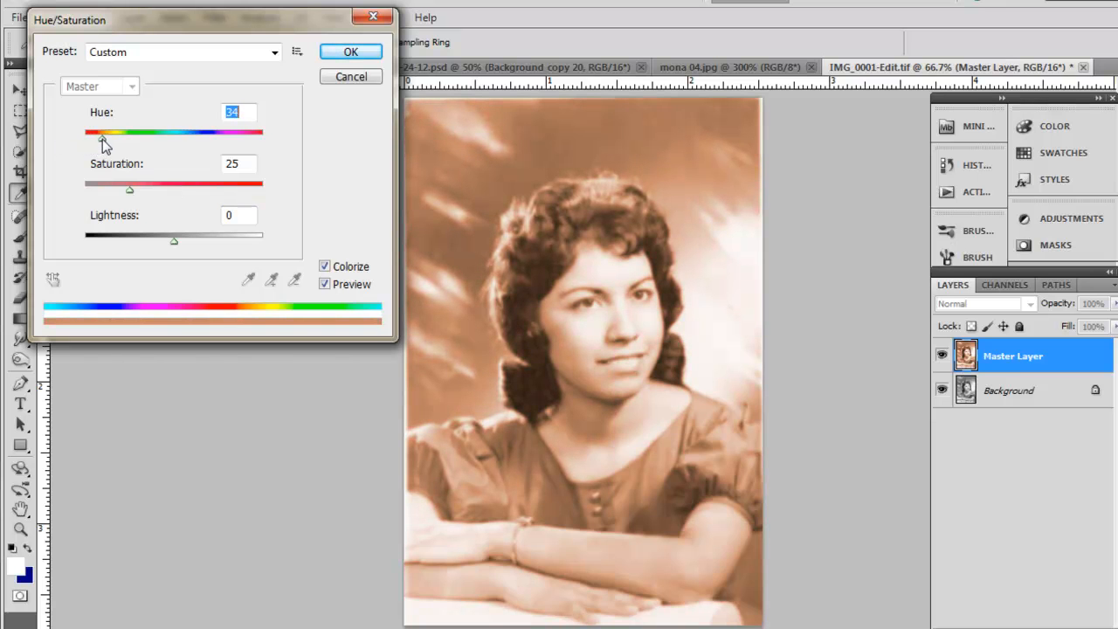
drag(103, 139, 108, 138)
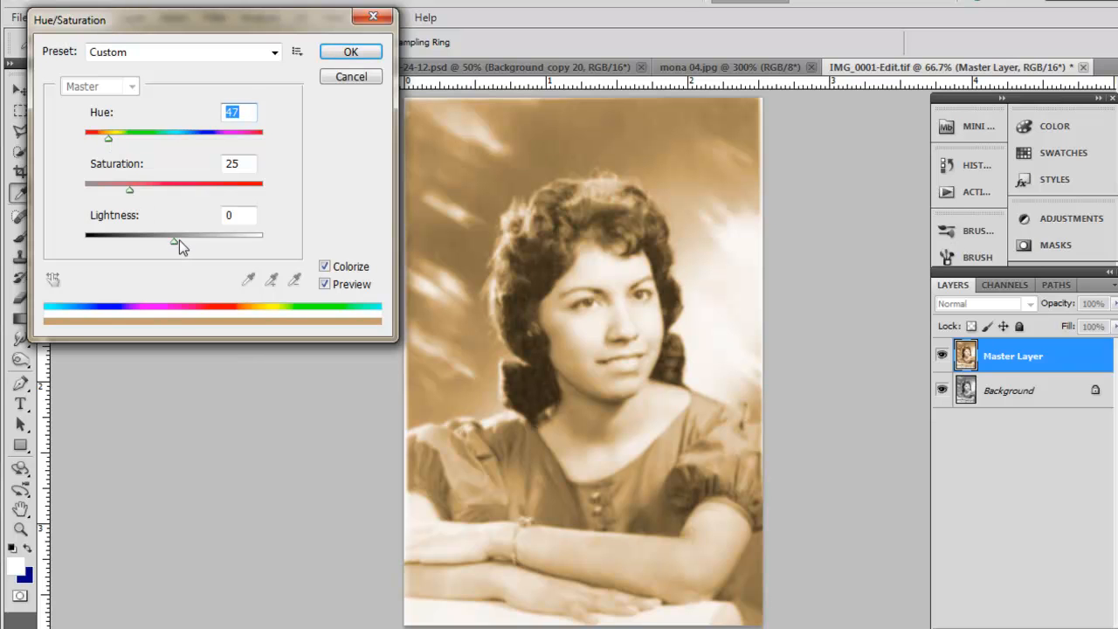
drag(174, 244, 188, 239)
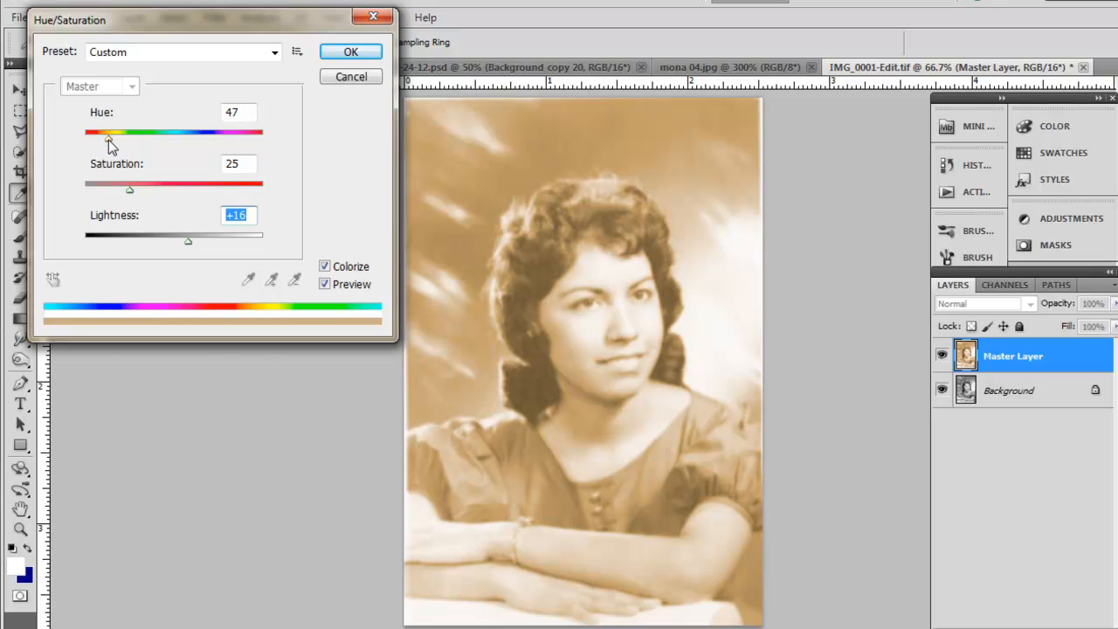
drag(109, 140, 109, 140)
click(332, 55)
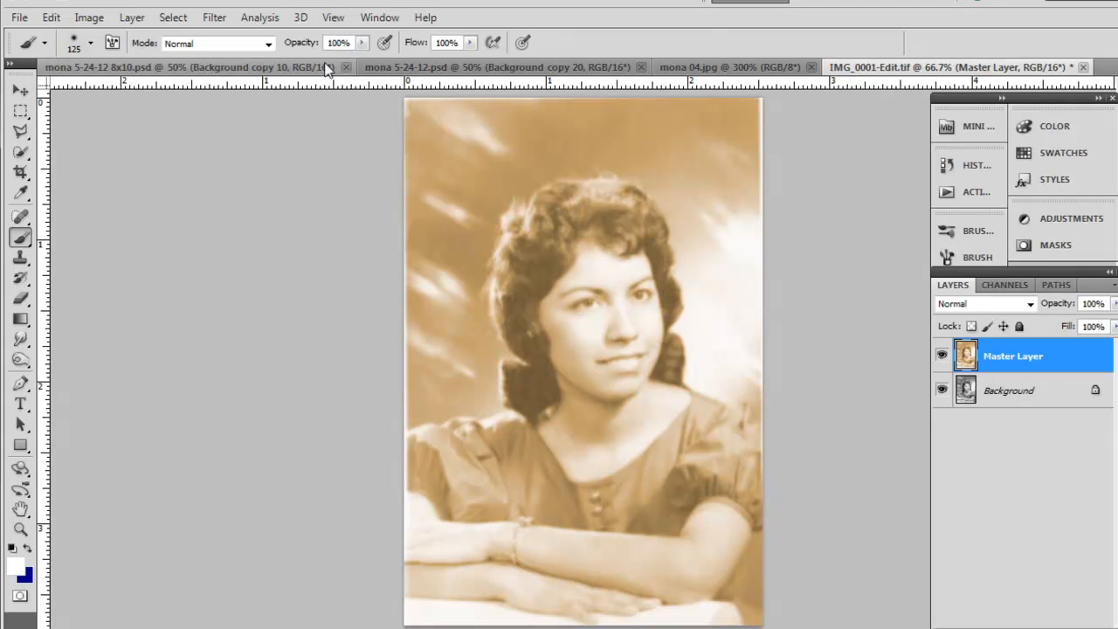
- Add a layer mask that hides all of Master Layer, and paint it white over the face, neck, arms and hands
click(131, 18)
mouse_move(203, 219)
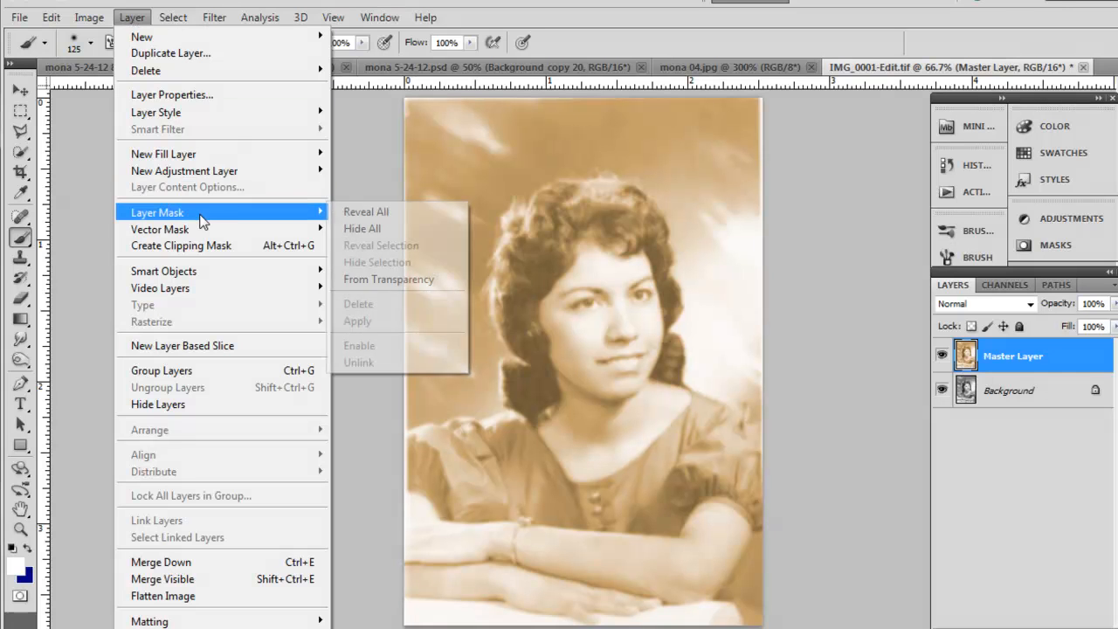
click(366, 227)
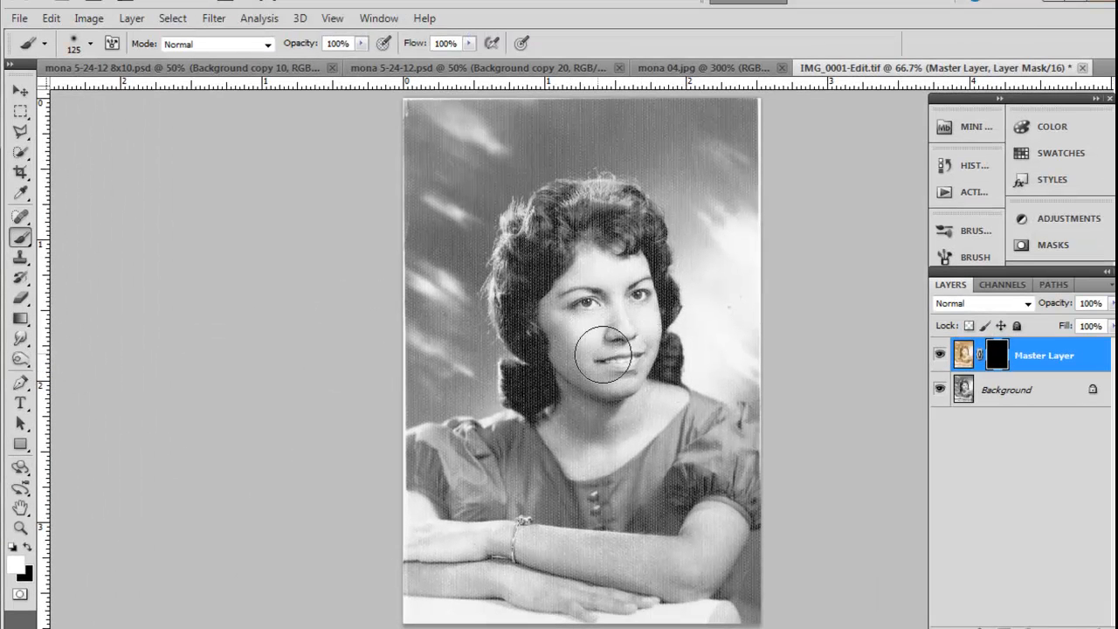
mouse_move(609, 316)
mouse_down()
mouse_move(608, 346)
mouse_move(596, 276)
mouse_move(572, 340)
mouse_move(592, 368)
mouse_move(620, 358)
mouse_move(623, 267)
mouse_move(633, 317)
mouse_move(615, 393)
mouse_move(660, 406)
mouse_move(599, 461)
mouse_move(572, 450)
mouse_move(556, 322)
mouse_move(590, 266)
mouse_move(634, 295)
mouse_move(631, 347)
mouse_up()
mouse_move(714, 524)
mouse_down()
mouse_move(704, 544)
mouse_move(621, 565)
mouse_move(417, 536)
mouse_move(512, 579)
mouse_move(607, 594)
mouse_move(708, 553)
mouse_move(621, 569)
mouse_move(413, 523)
mouse_up()
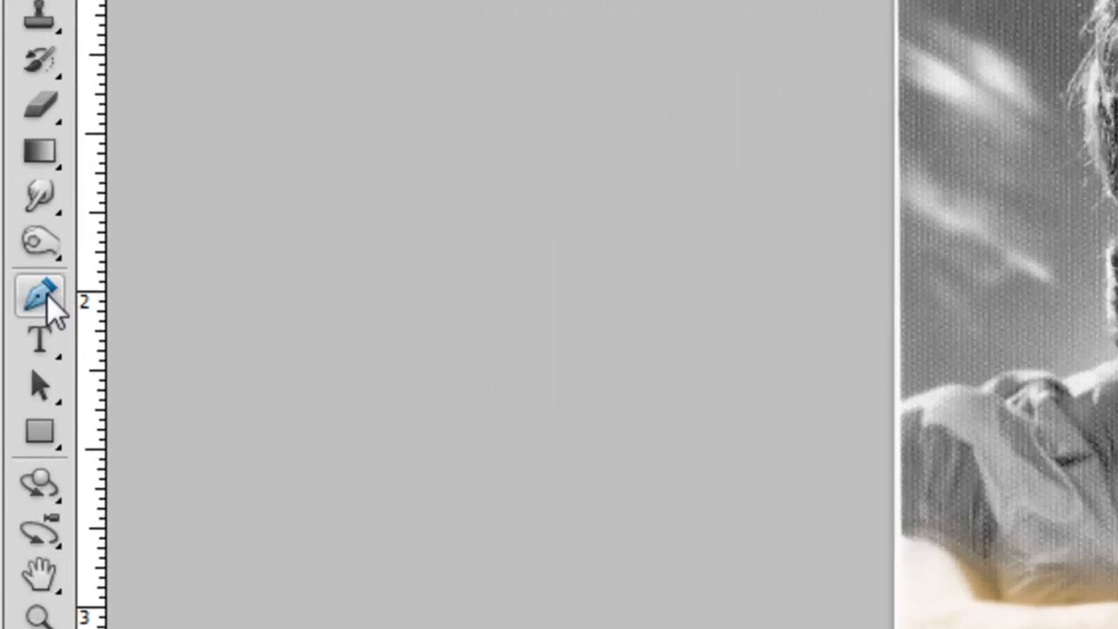
- Trace a closed Pen path around both forearms and hands, following the sleeve edges, dress, fingers and elbow
click(21, 385)
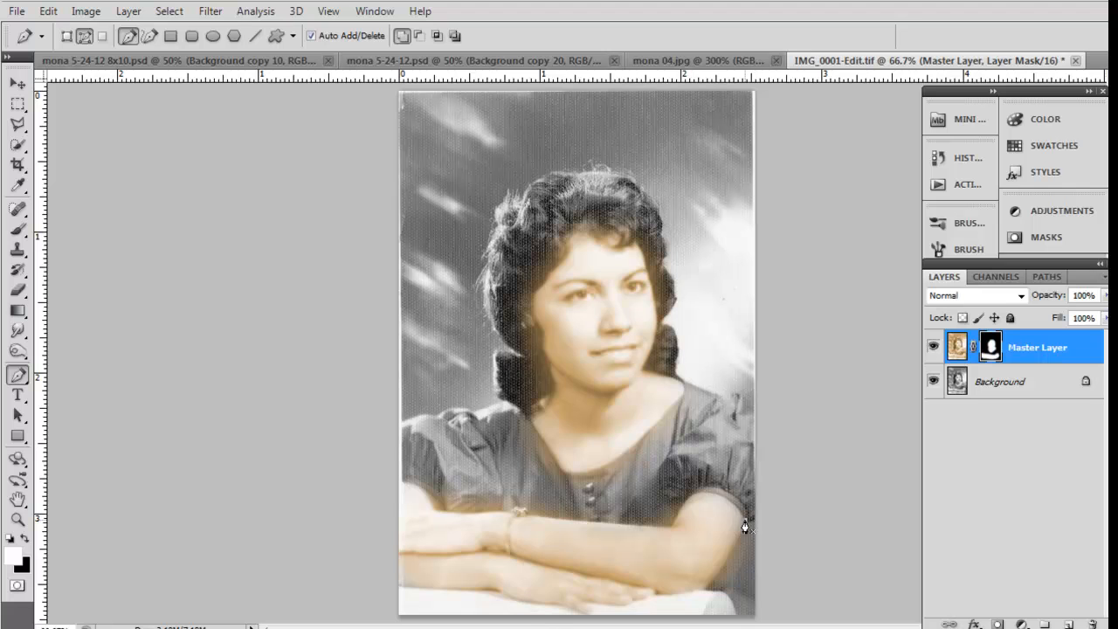
drag(690, 498, 659, 521)
click(451, 515)
click(416, 488)
click(402, 589)
click(486, 590)
click(514, 598)
drag(555, 602, 563, 601)
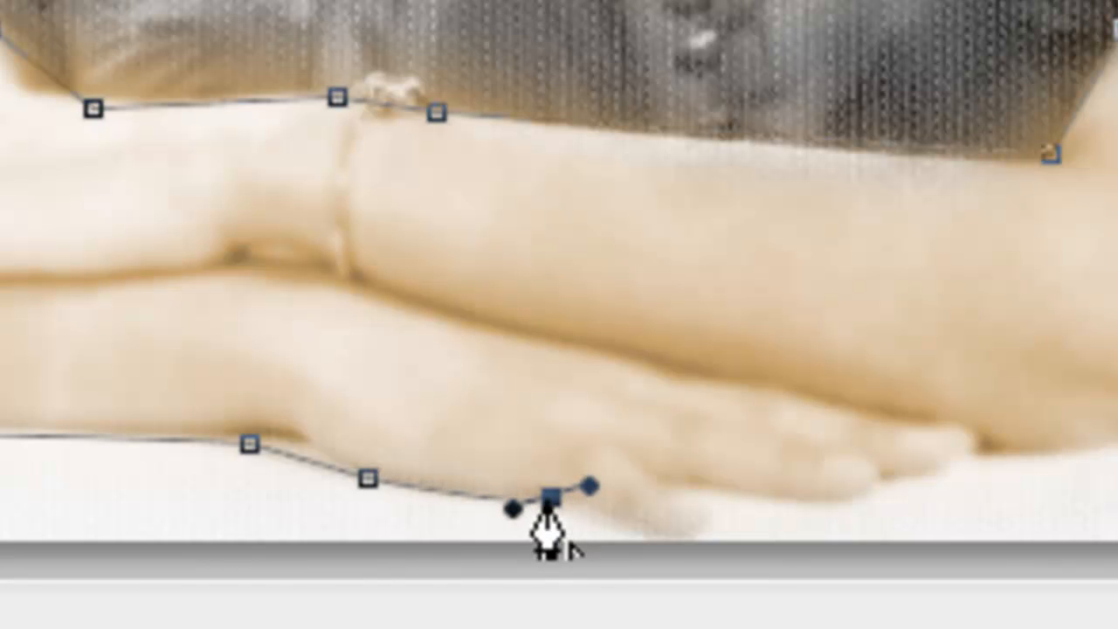
click(550, 500)
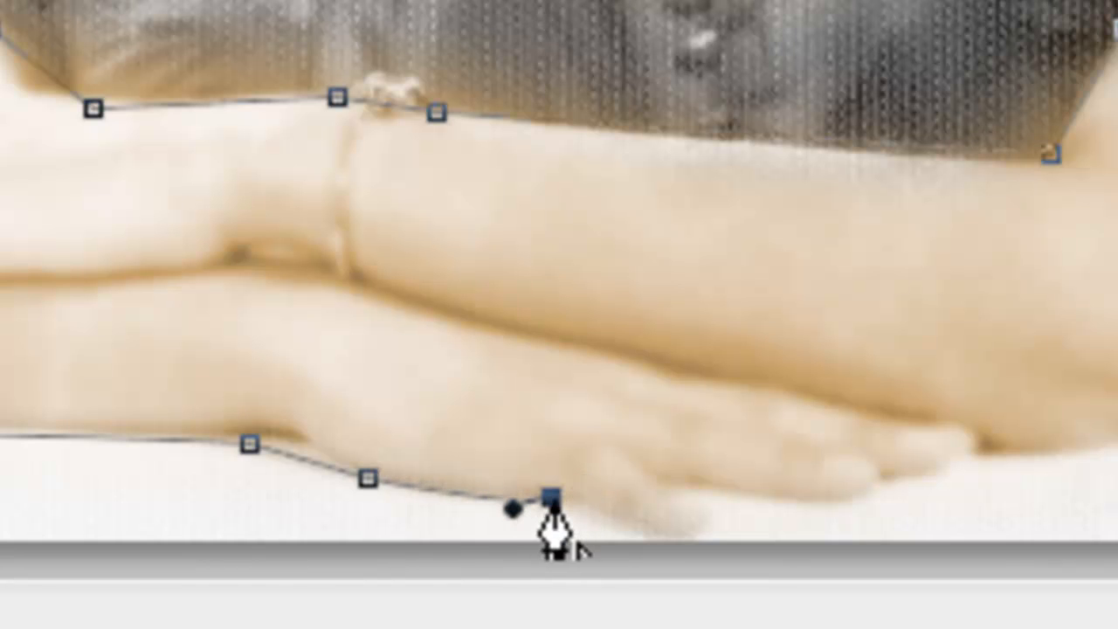
click(615, 518)
click(686, 530)
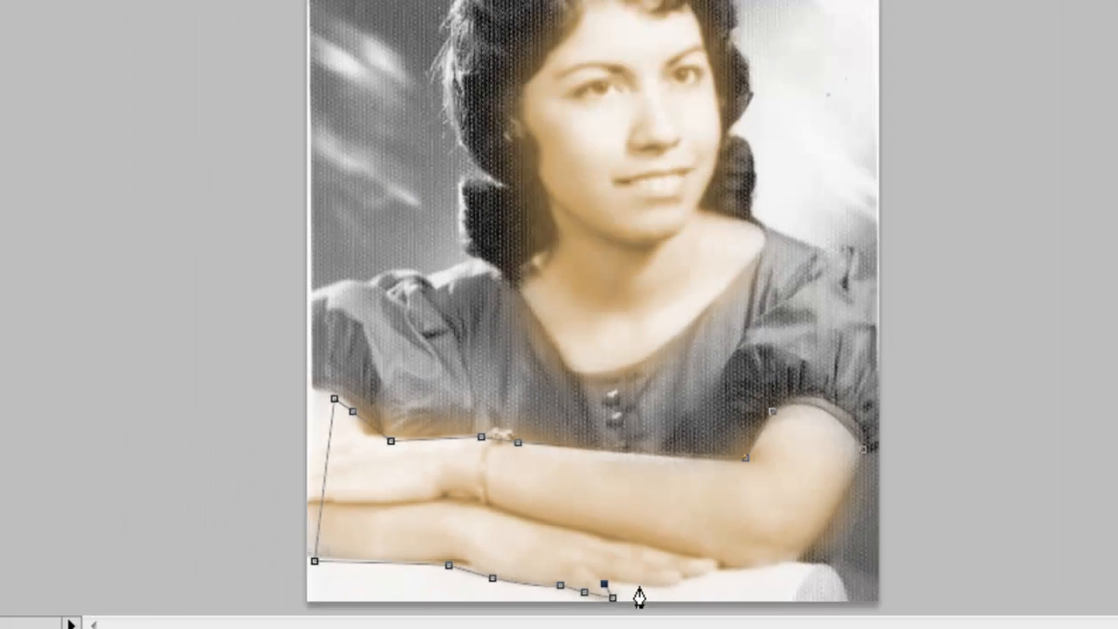
click(641, 586)
click(671, 585)
click(682, 577)
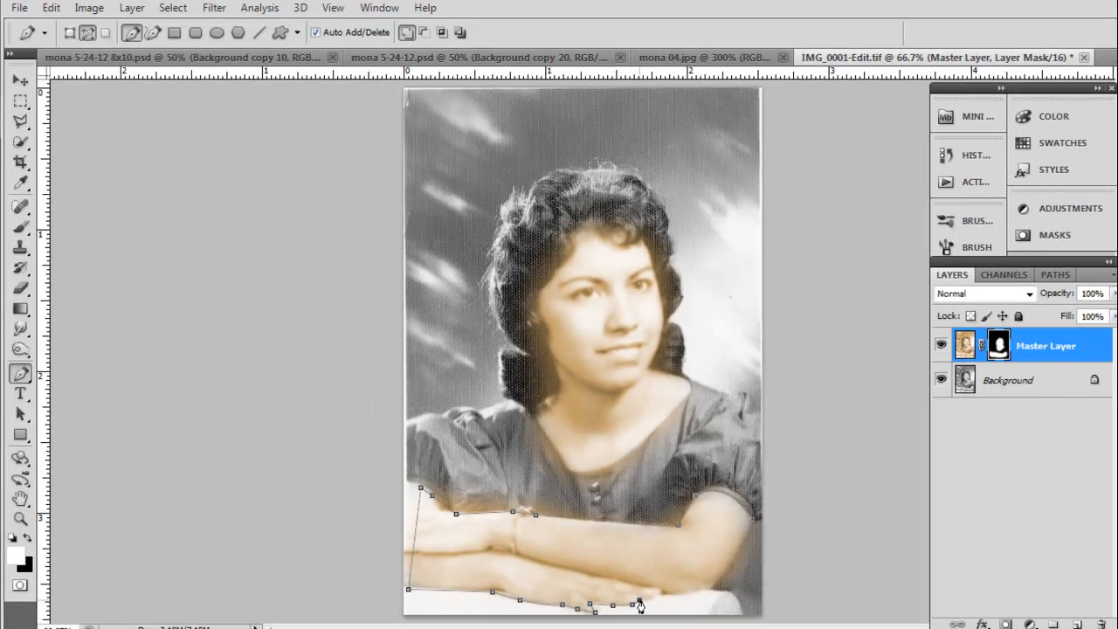
click(686, 596)
click(713, 581)
click(745, 544)
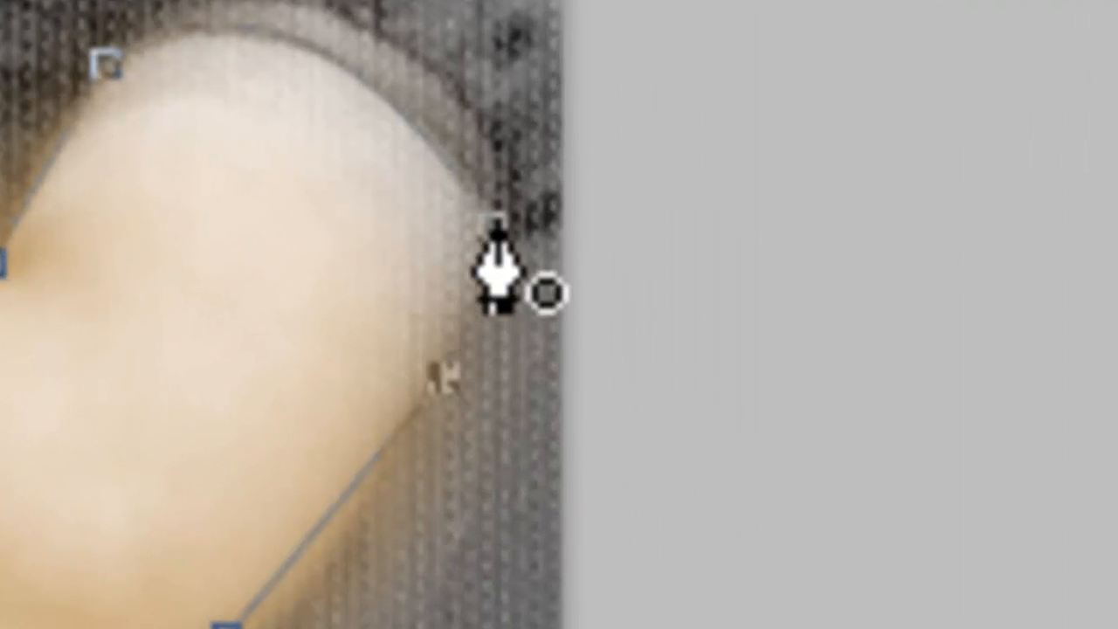
click(495, 224)
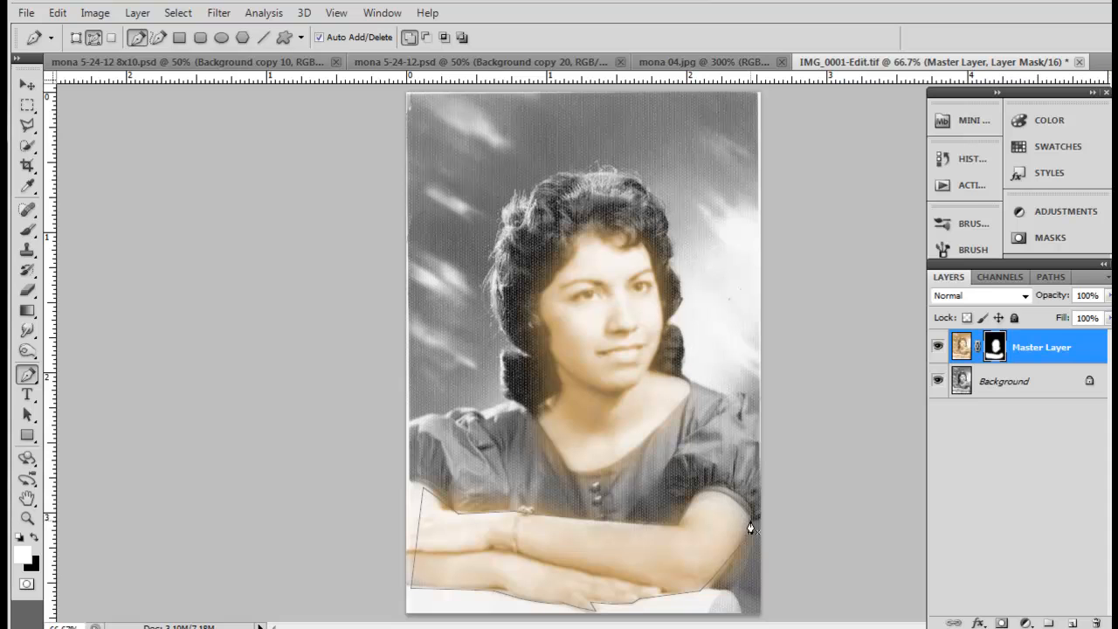
- Convert the closed arm path into a new anti-aliased selection with a 2-pixel feather
right_click(665, 561)
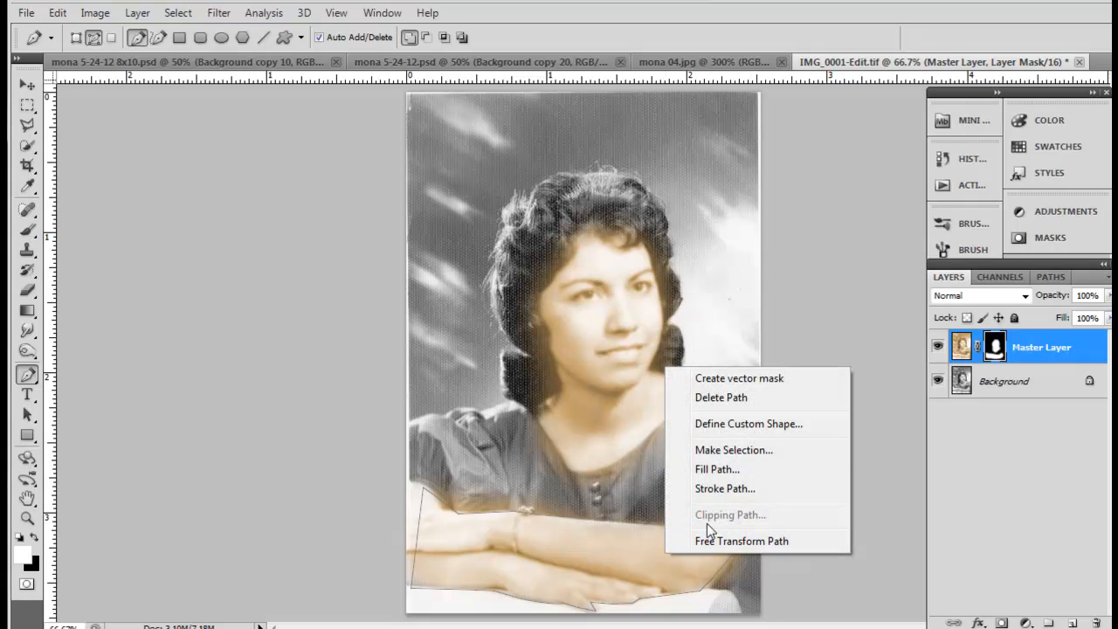
click(734, 451)
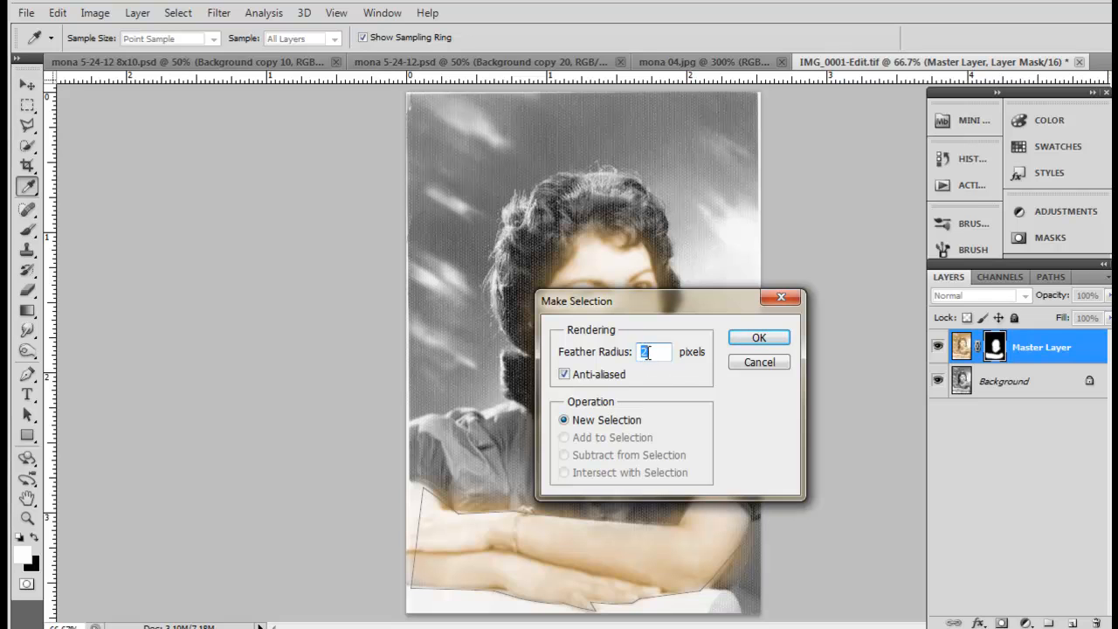
click(751, 337)
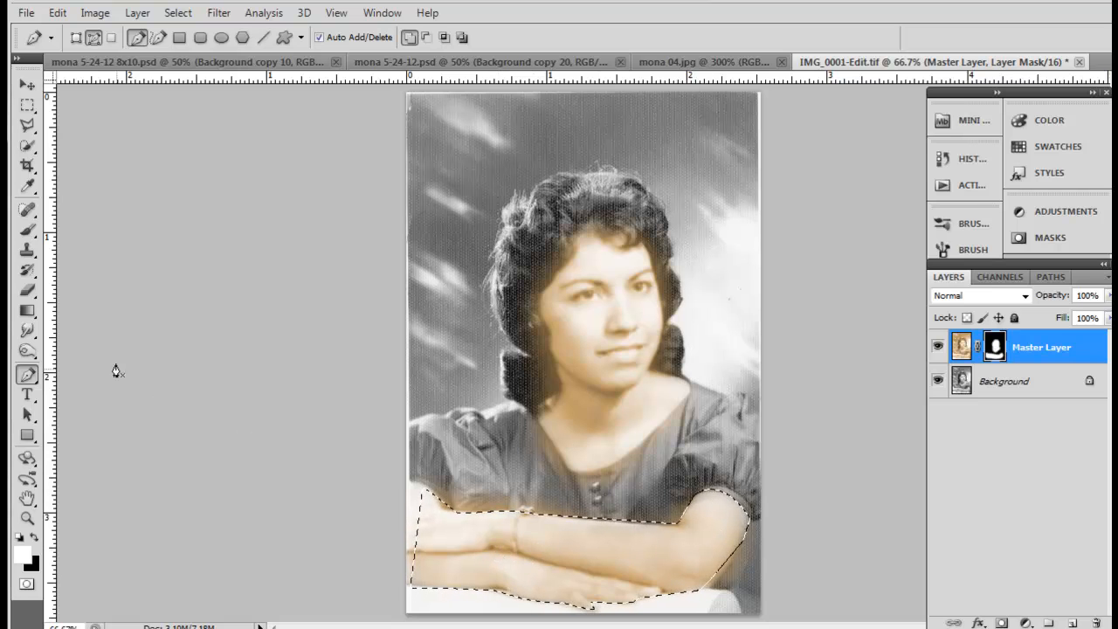
- Invert the arm selection, paint the Master Layer mask black along the outer edges of the arms and hands, and deselect
key(b)
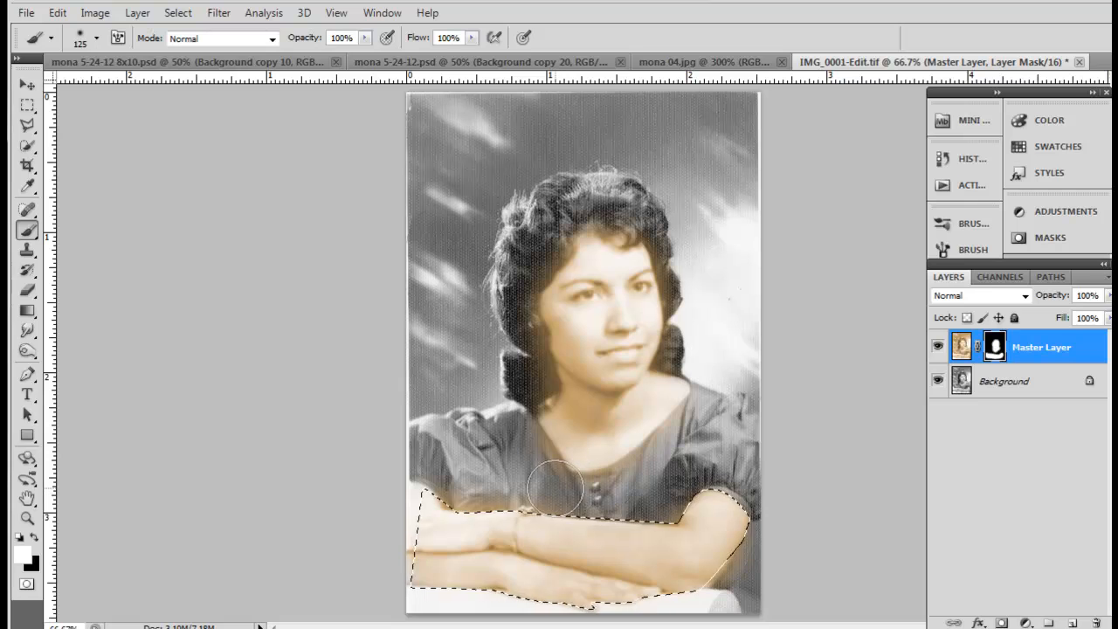
click(177, 13)
click(199, 81)
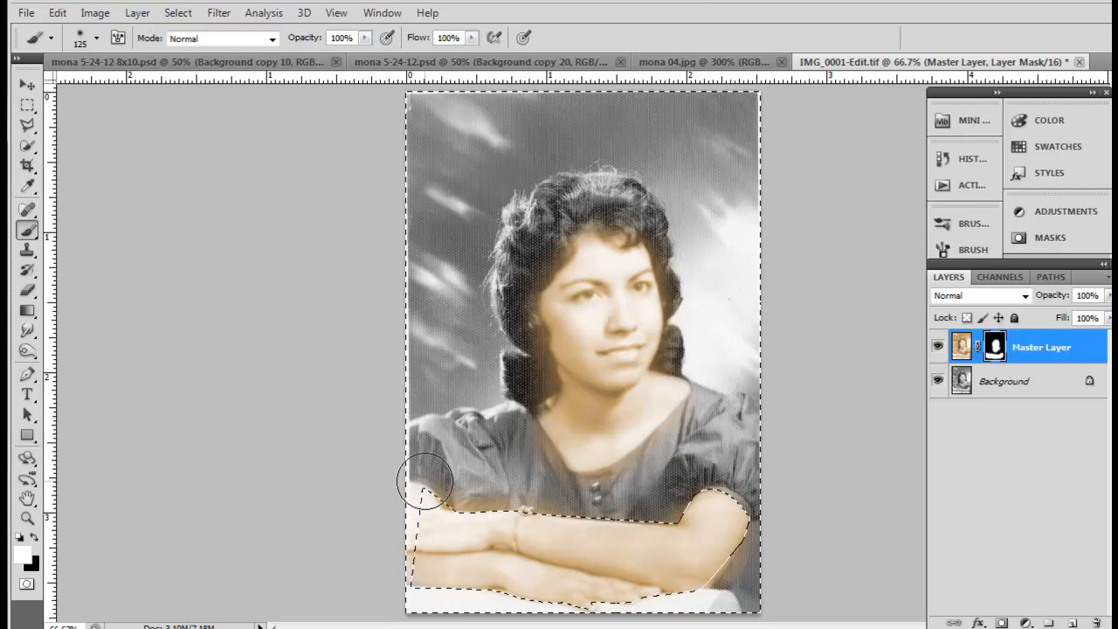
key(x)
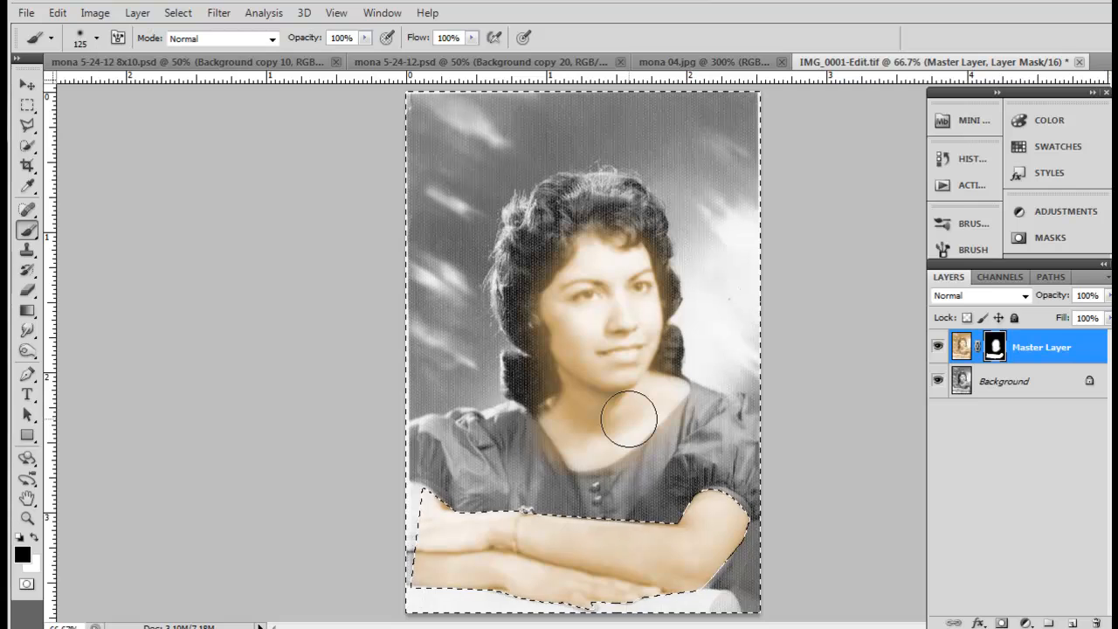
key(ctrl+d)
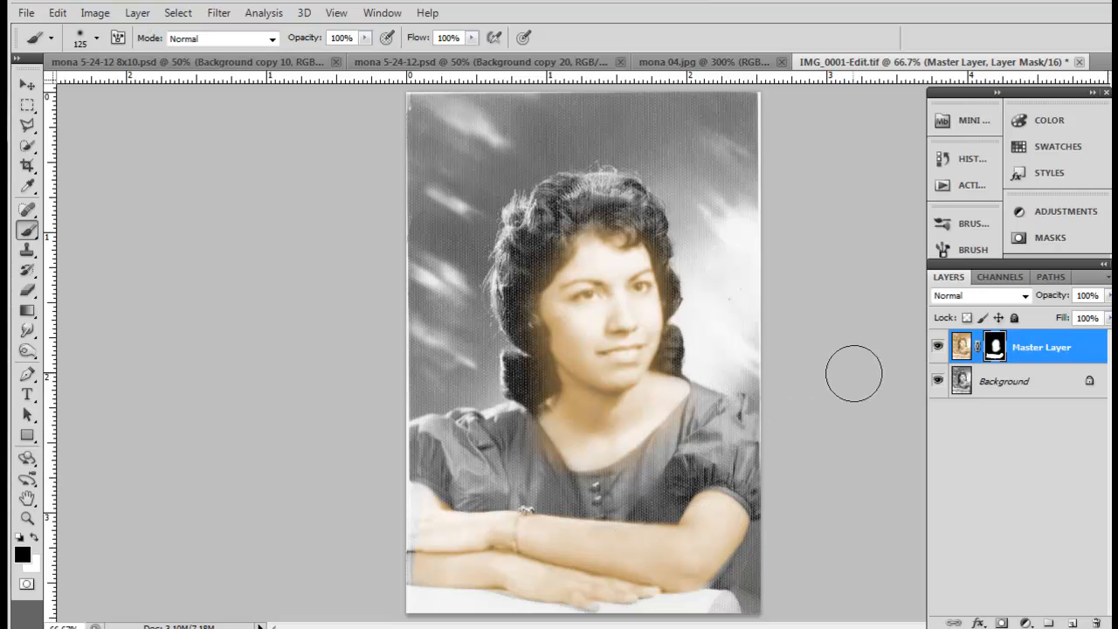
- Duplicate the Background layer and apply a Gaussian Blur with a radius of 1.9 pixels to the copy
click(1003, 385)
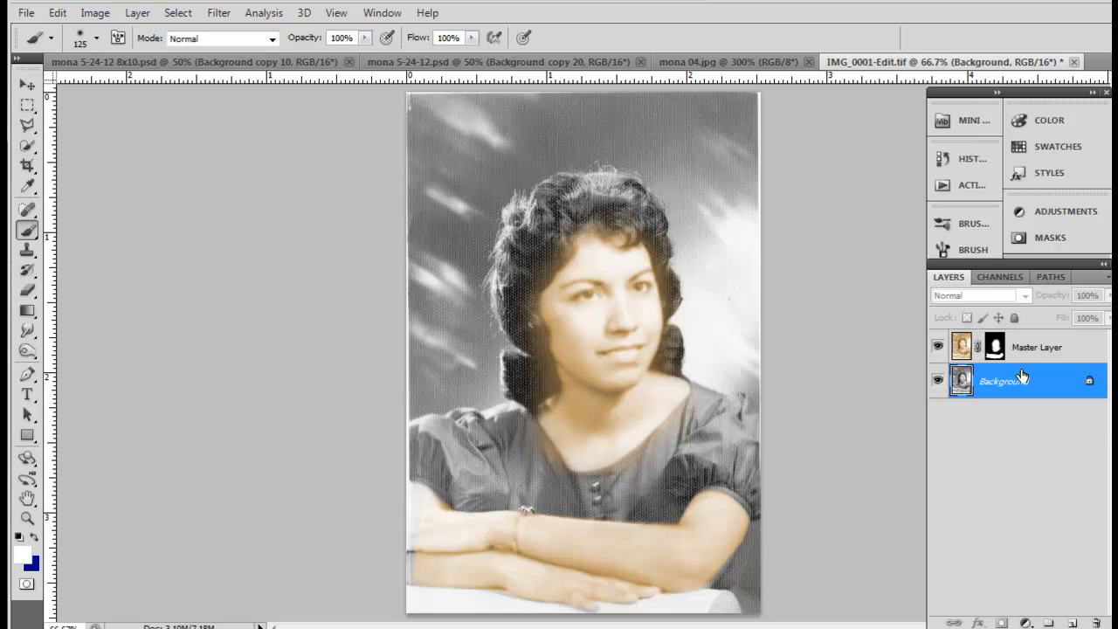
key(ctrl+j)
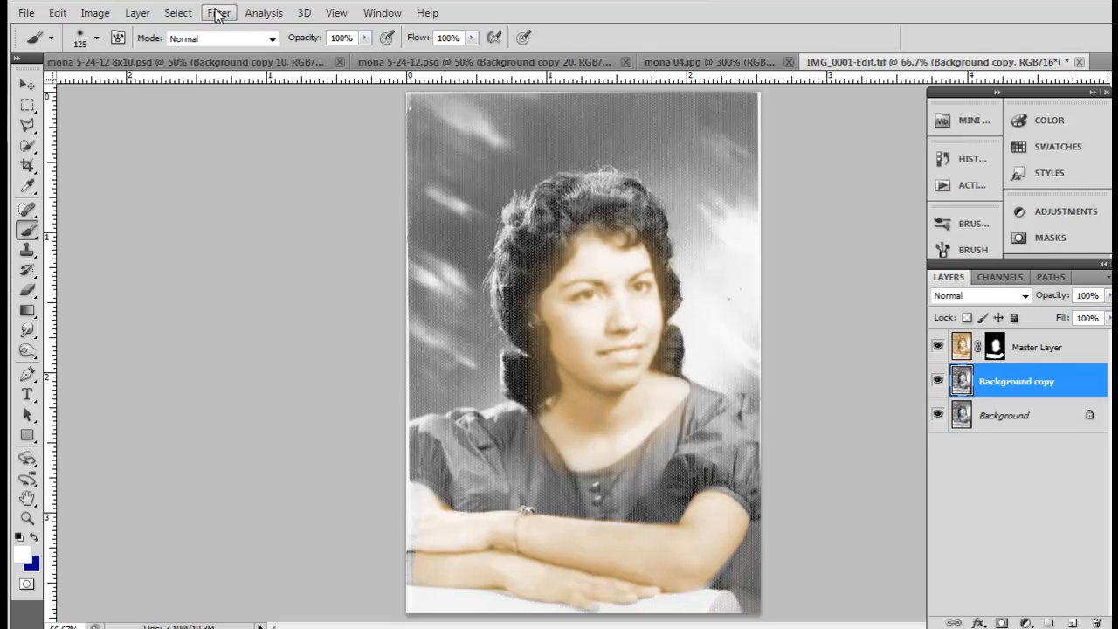
click(218, 14)
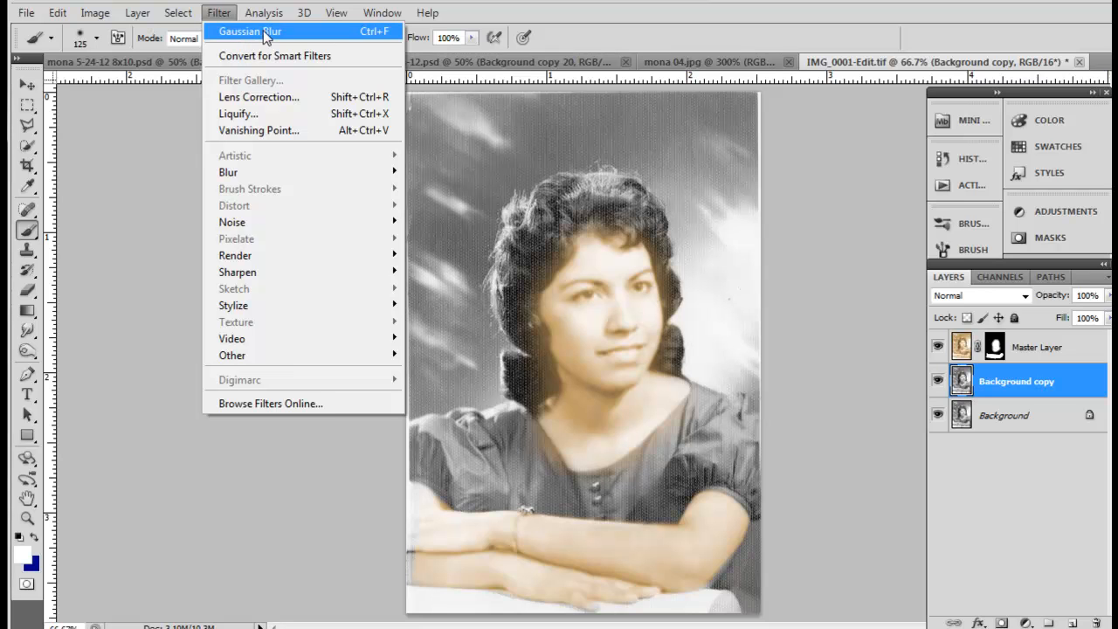
mouse_move(327, 177)
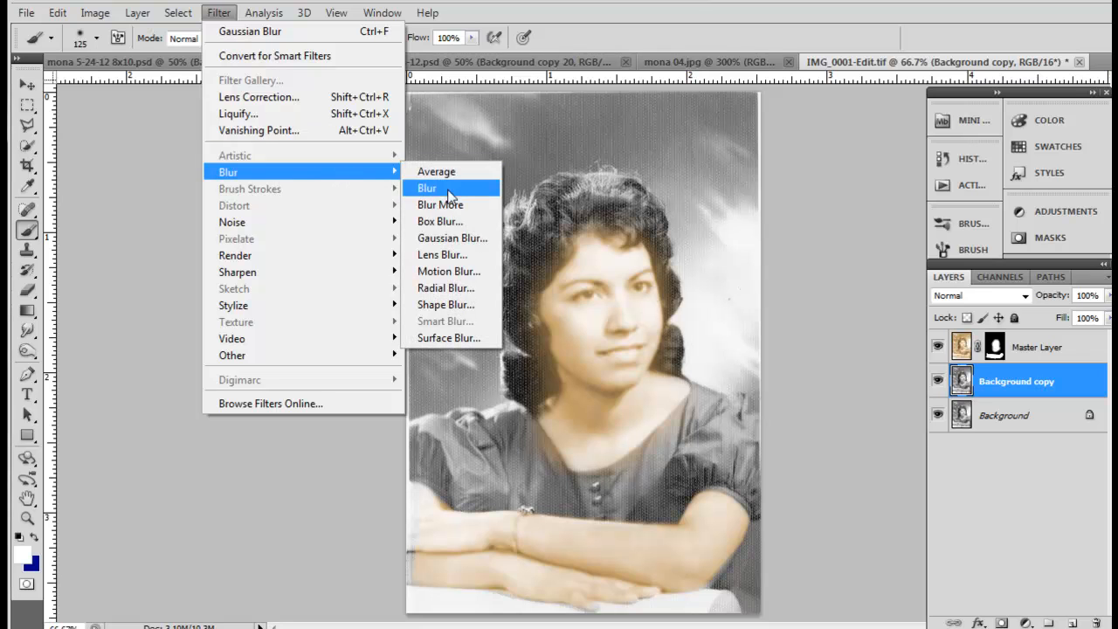
click(463, 238)
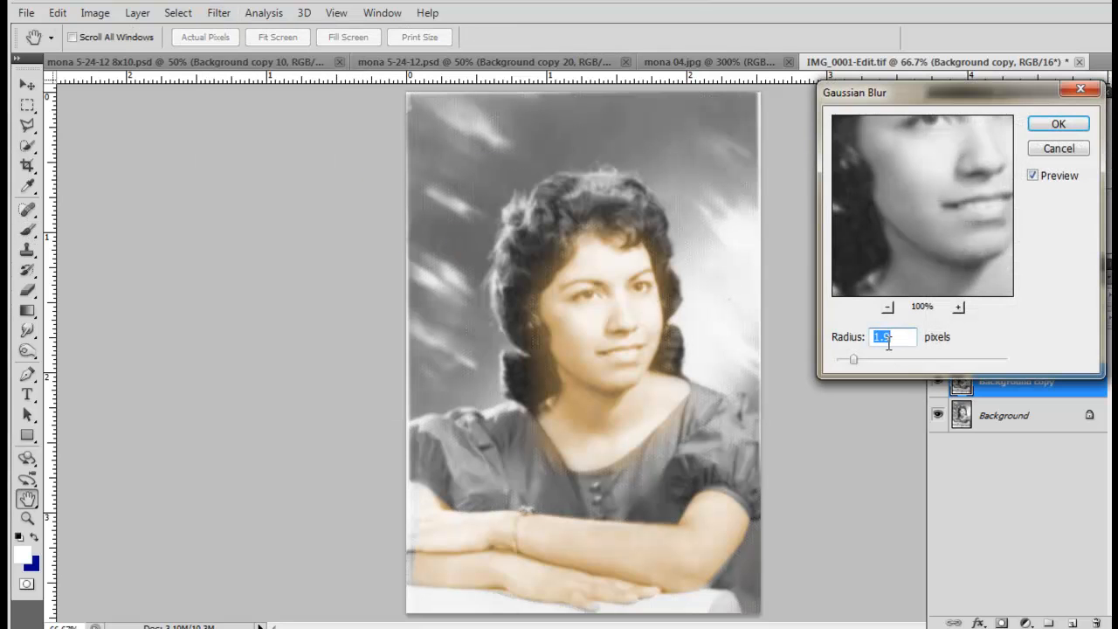
click(1058, 124)
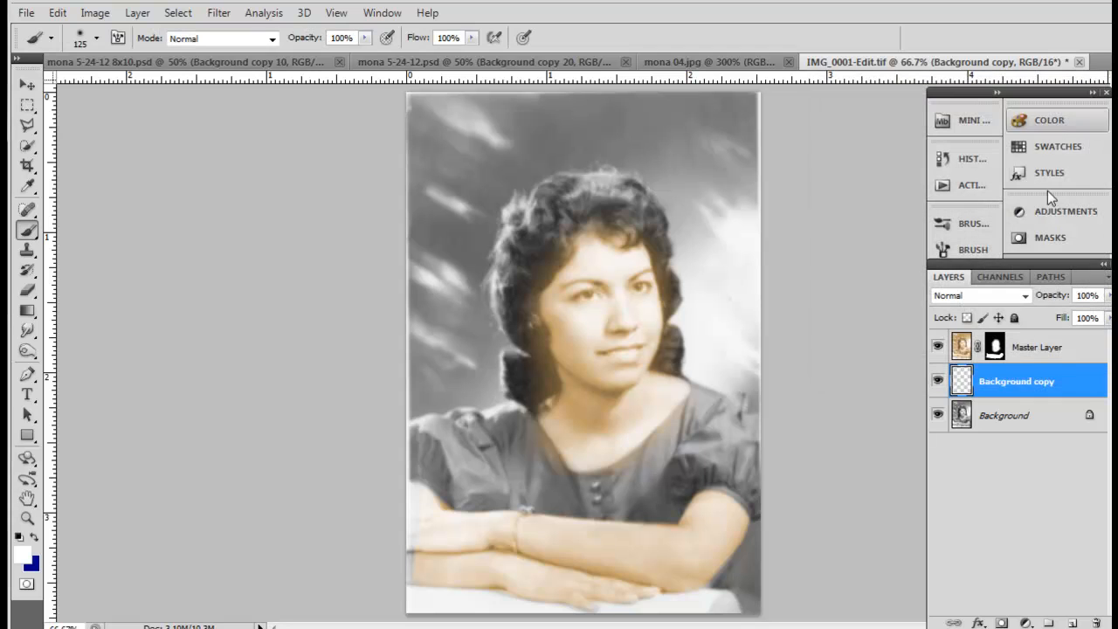
- Rename the blurred Background copy layer to MASTER LAYER
double_click(1022, 383)
drag(1057, 381, 935, 392)
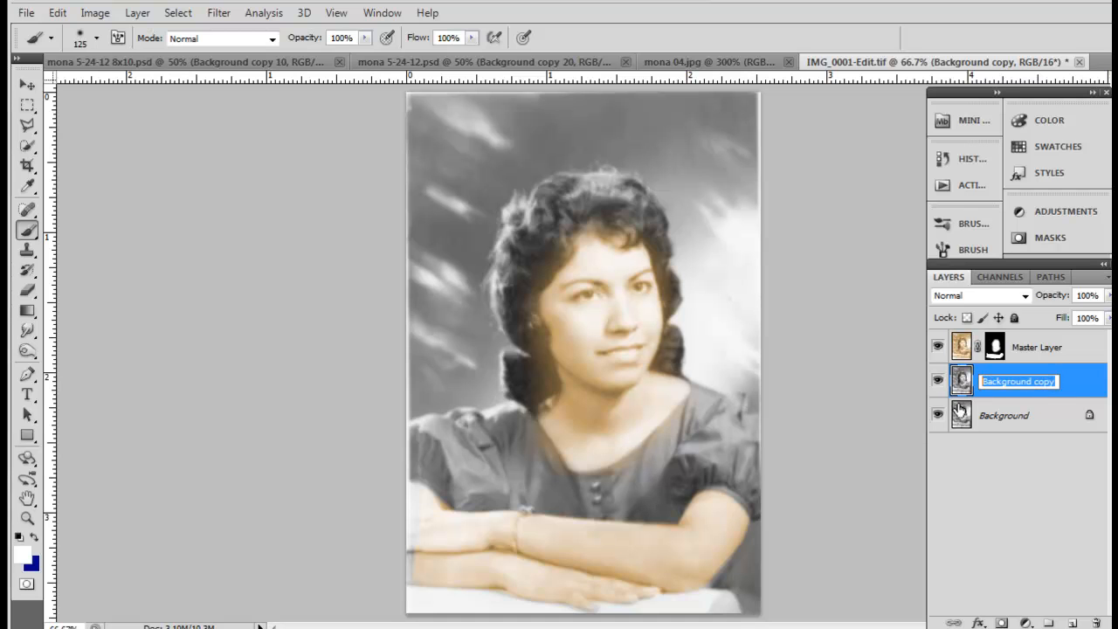
text(MASTER LAYER)
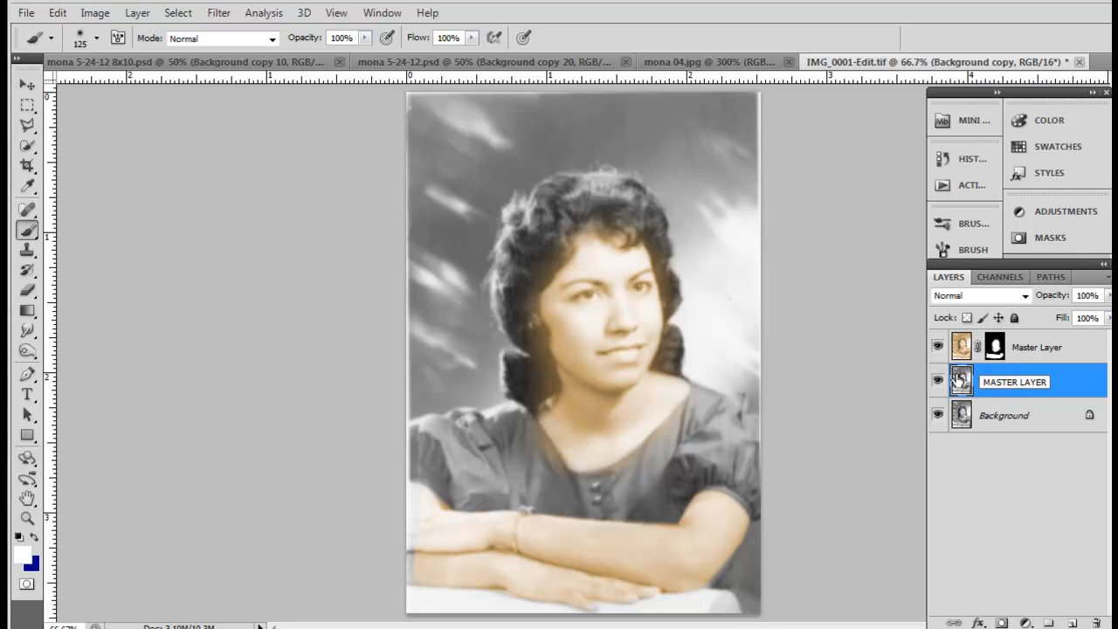
key(Return)
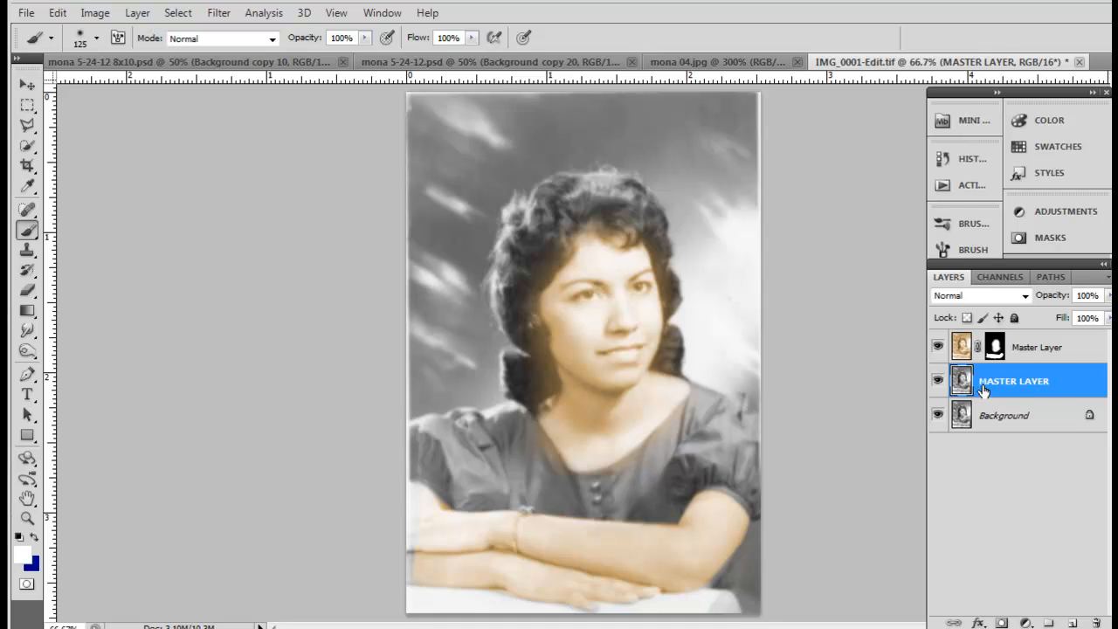
- Duplicate MASTER LAYER and colorize the copy magenta using Hue/Saturation with hue 299, saturation 35 and lightness -12
key(ctrl+j)
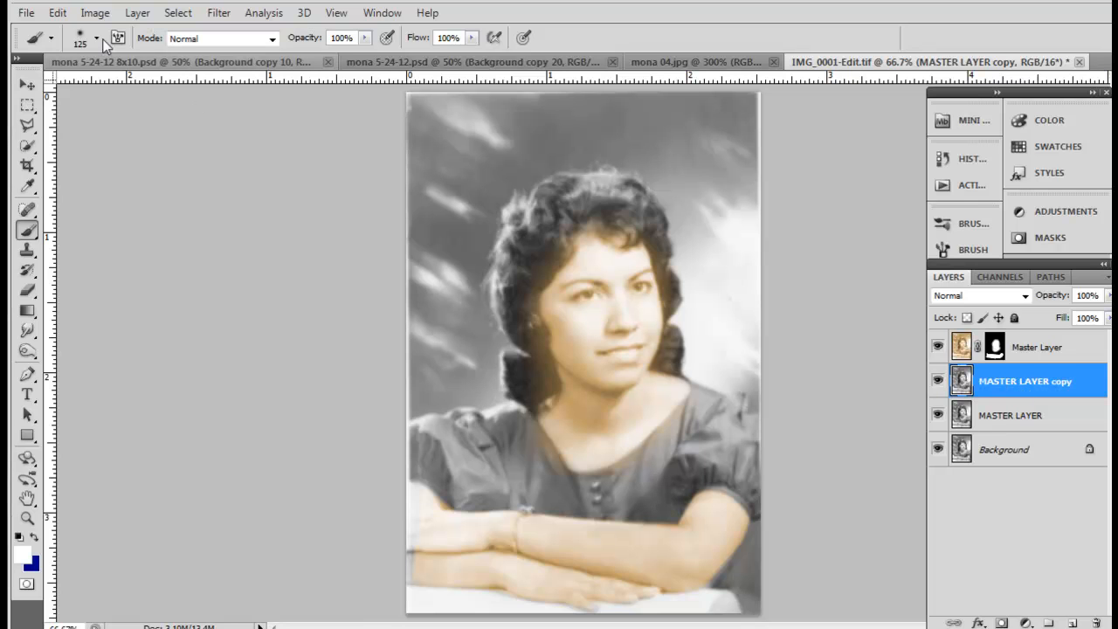
click(93, 14)
mouse_move(124, 57)
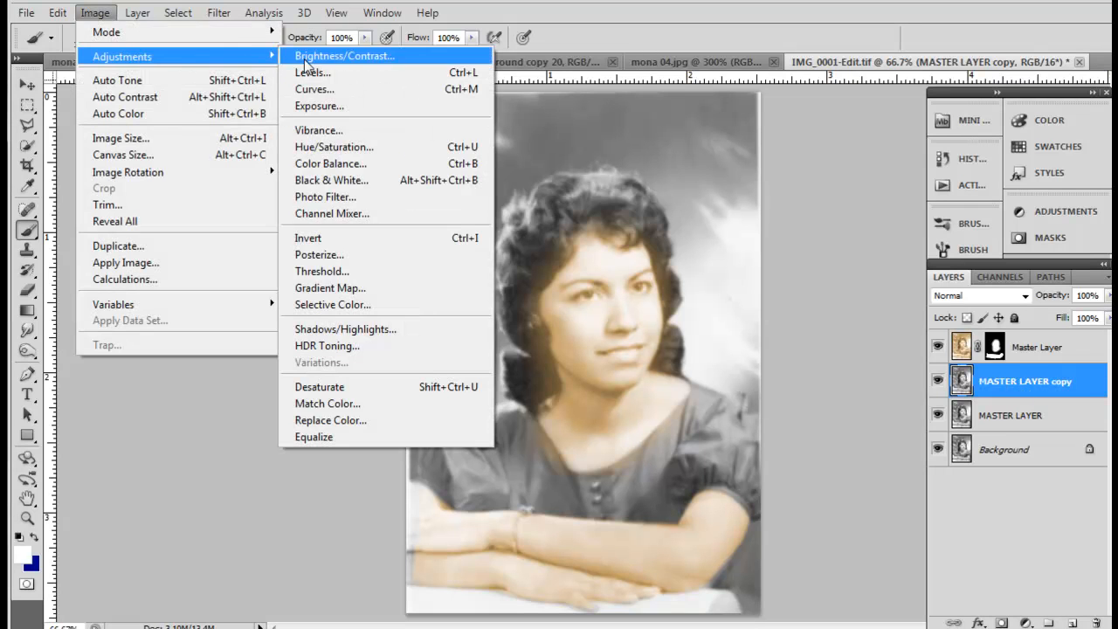
click(336, 147)
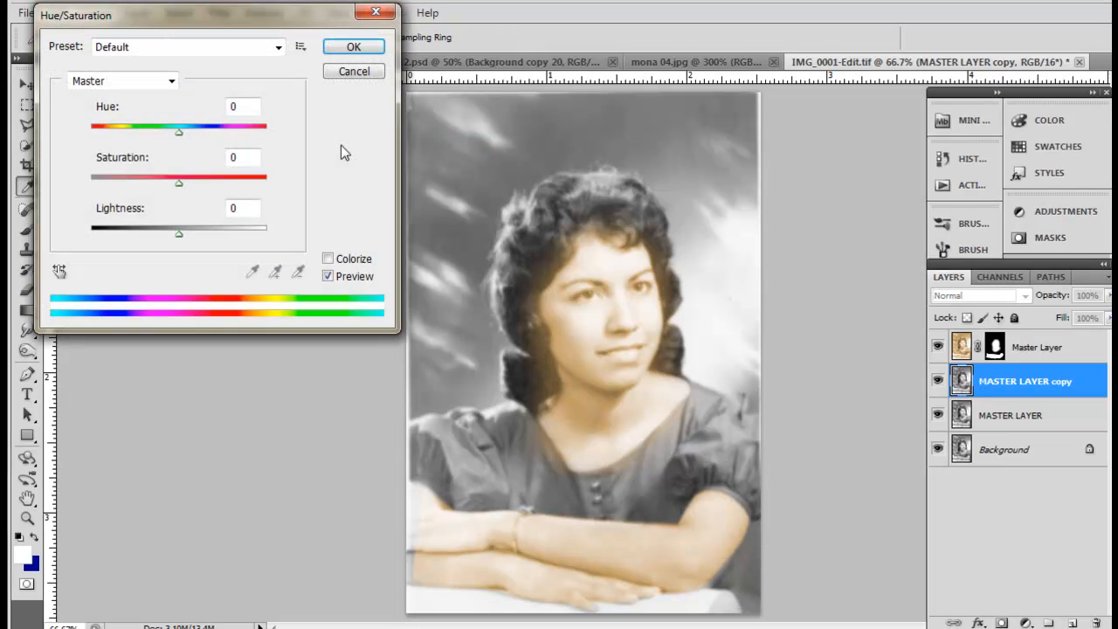
click(328, 259)
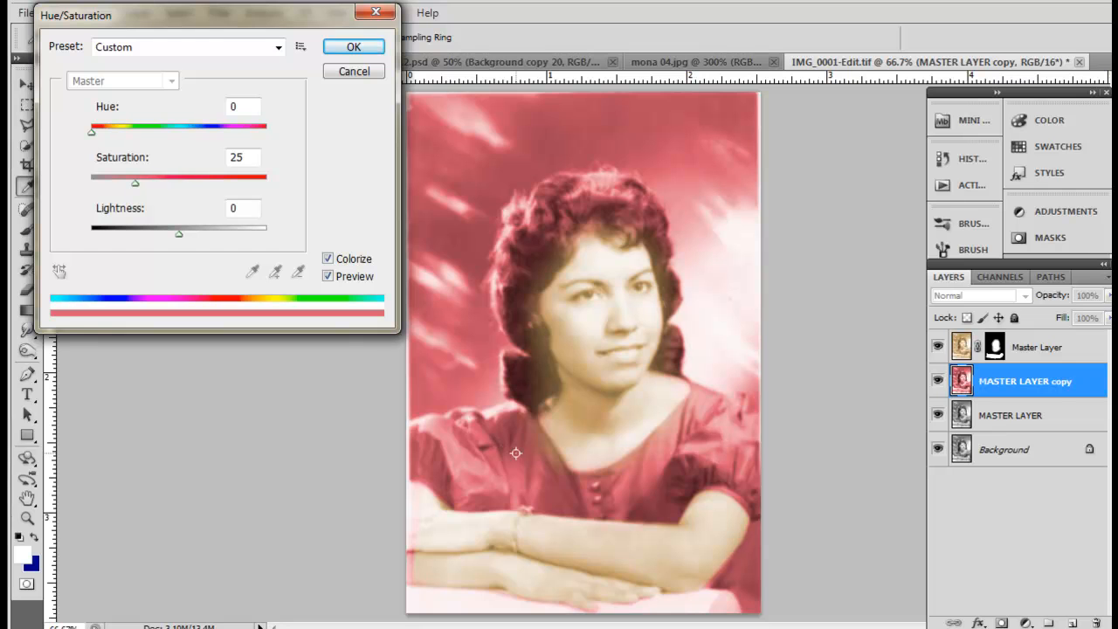
drag(91, 131, 228, 131)
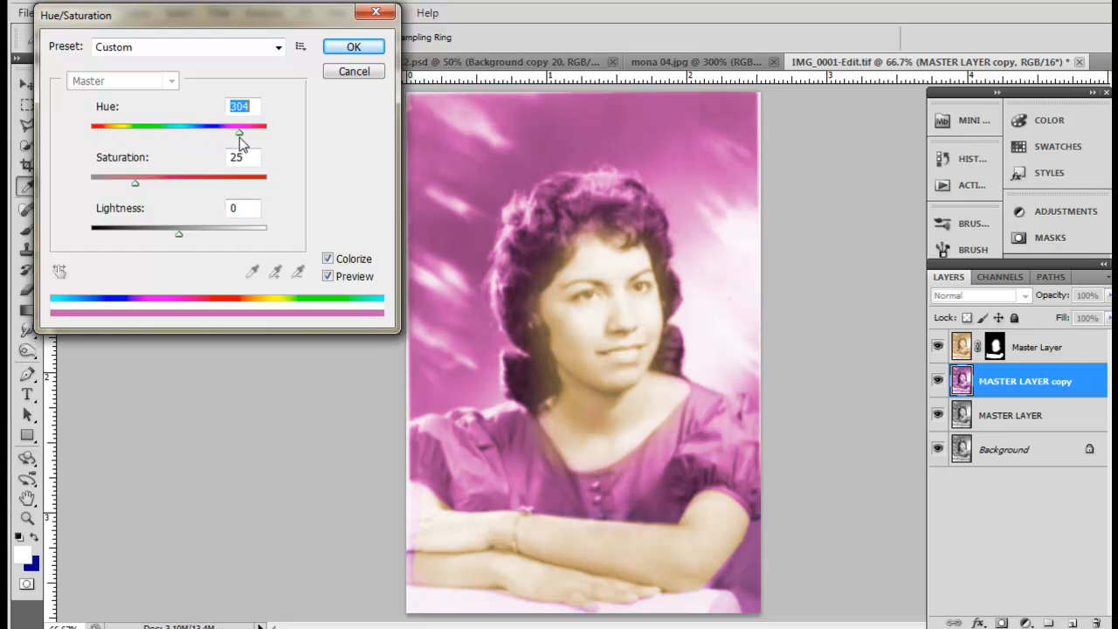
drag(136, 182, 156, 188)
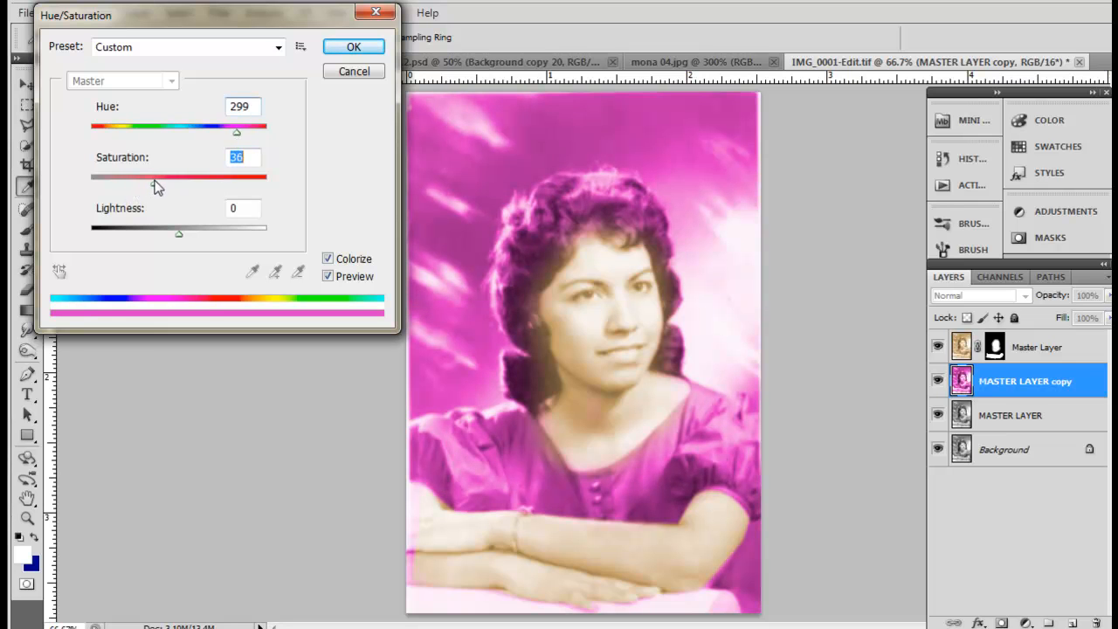
drag(181, 240, 171, 240)
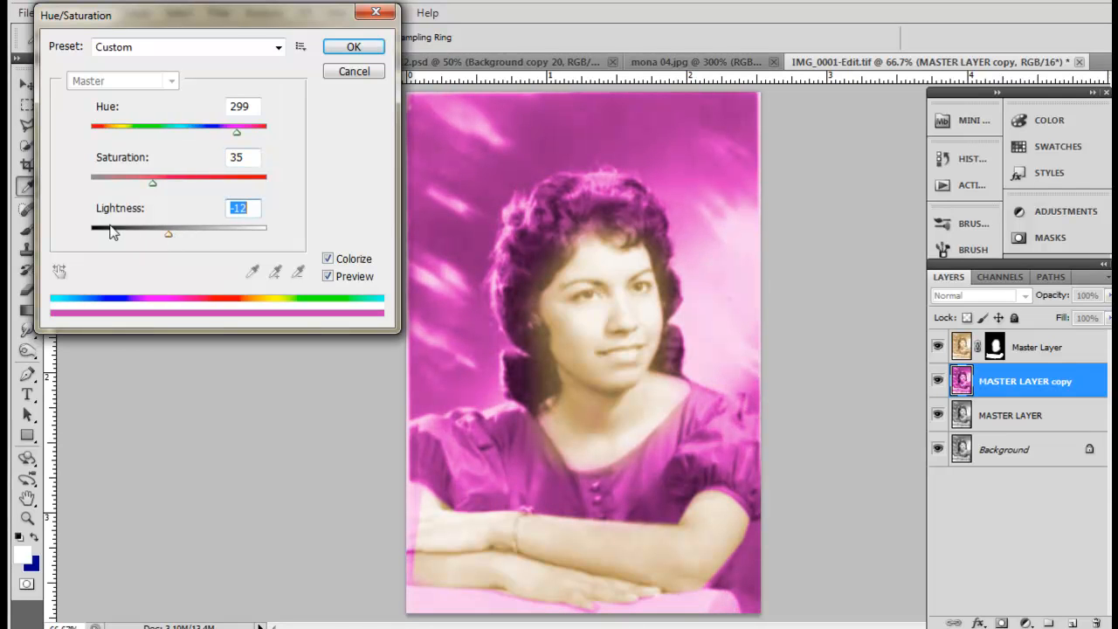
click(353, 47)
- Add a layer mask that hides all of the magenta MASTER LAYER copy
key(b)
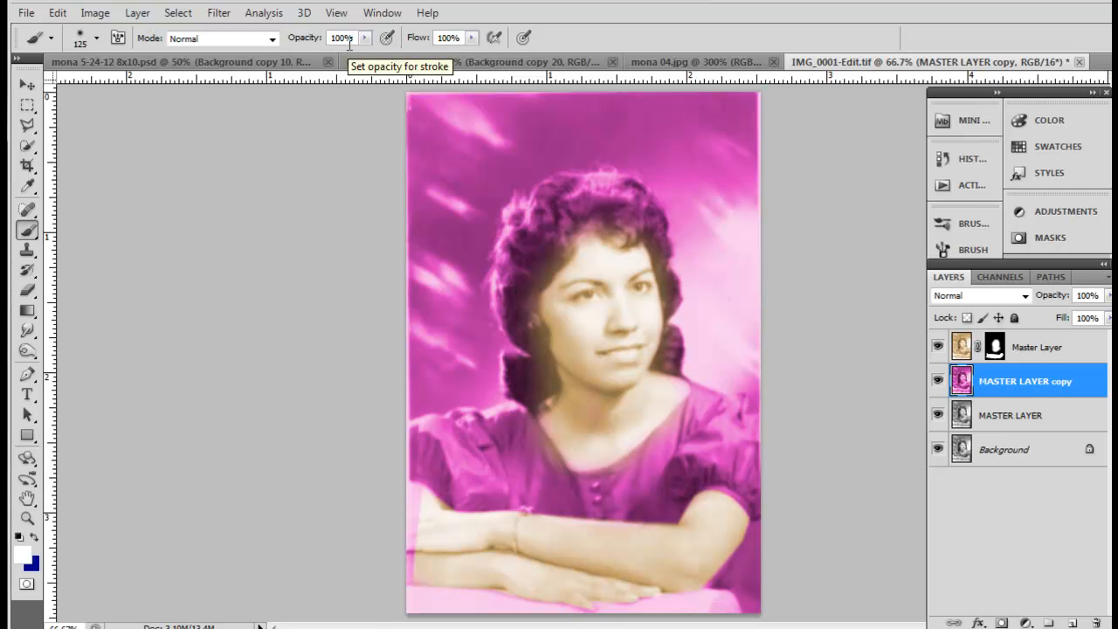
click(96, 13)
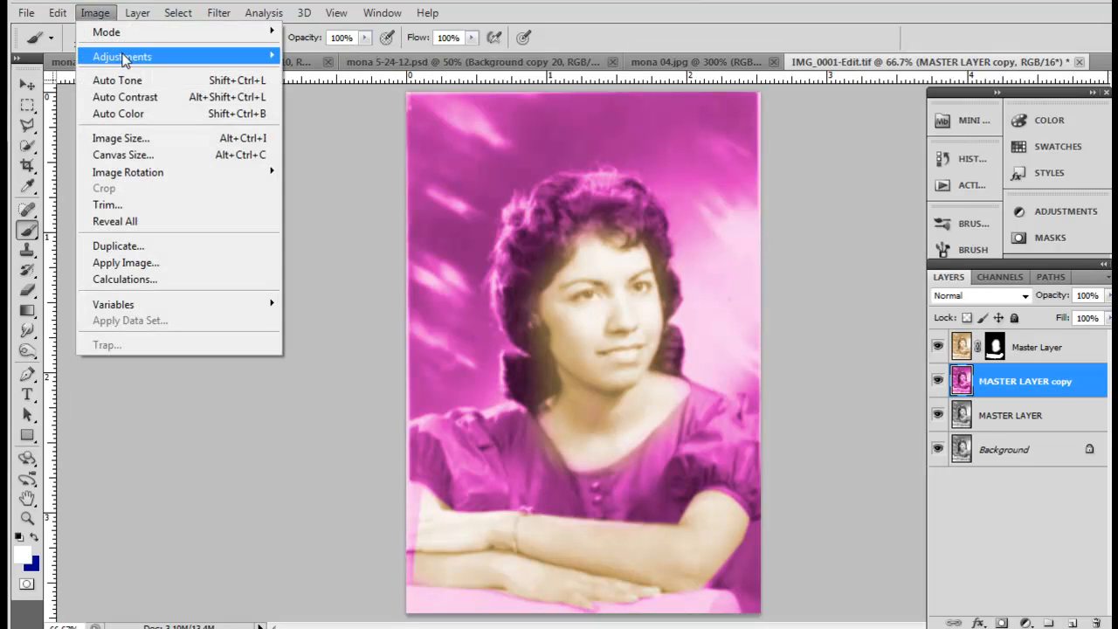
mouse_move(145, 58)
mouse_move(140, 16)
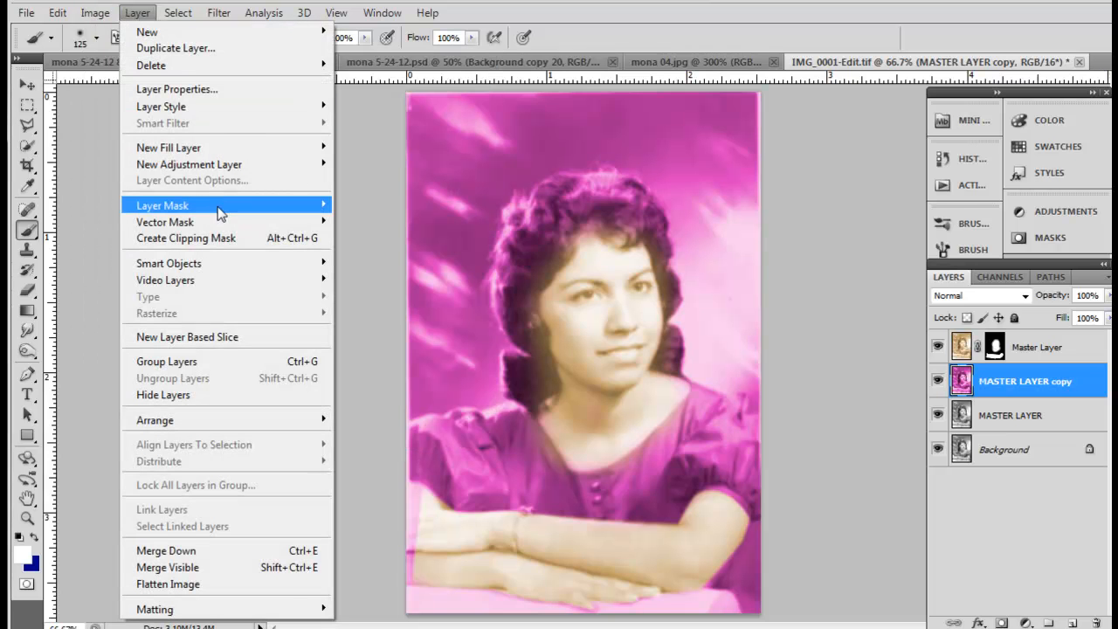
mouse_move(220, 208)
click(364, 221)
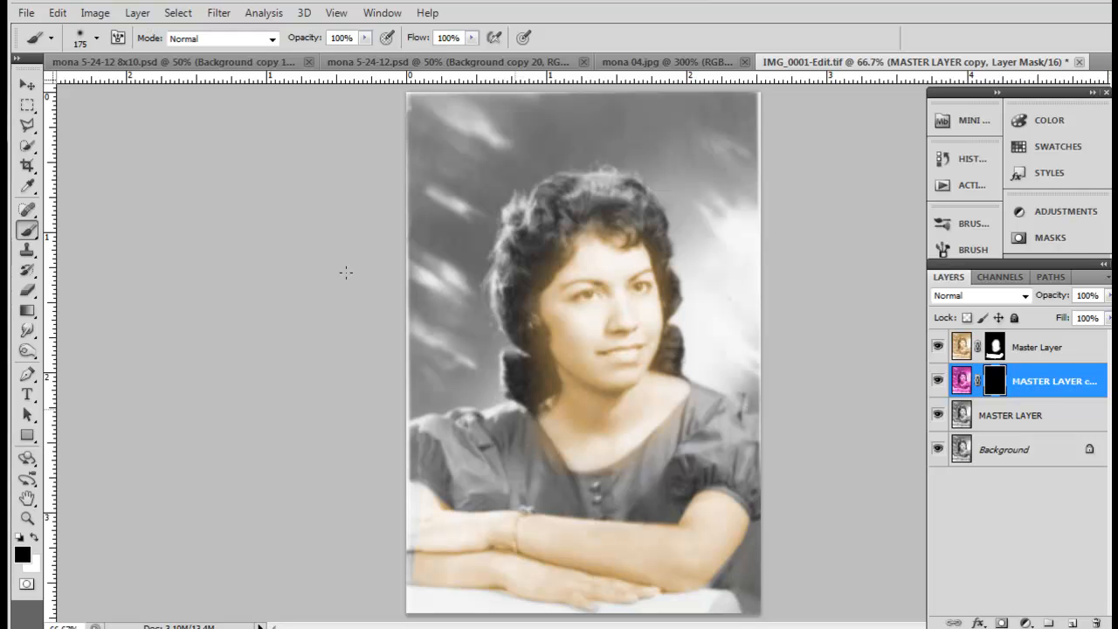
- Choose a soft round brush with a size of 72 px and 0% hardness
click(96, 37)
drag(139, 95, 80, 93)
click(101, 158)
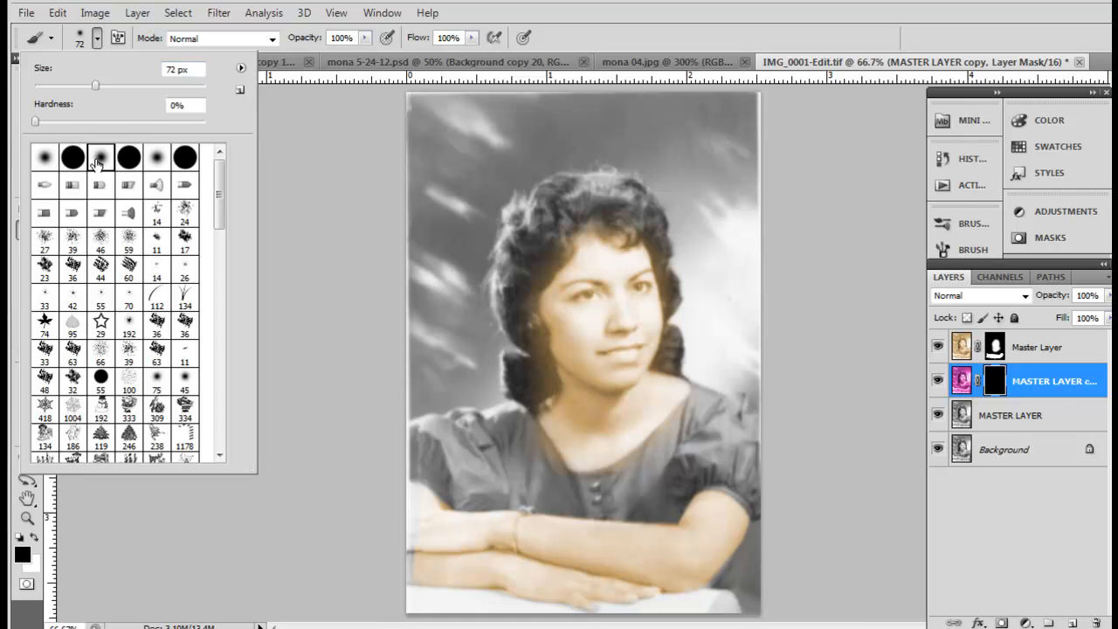
- Paint white on the magenta layer's mask over the dress to reveal its color on the bodice, shoulders and sleeves
click(545, 435)
click(34, 539)
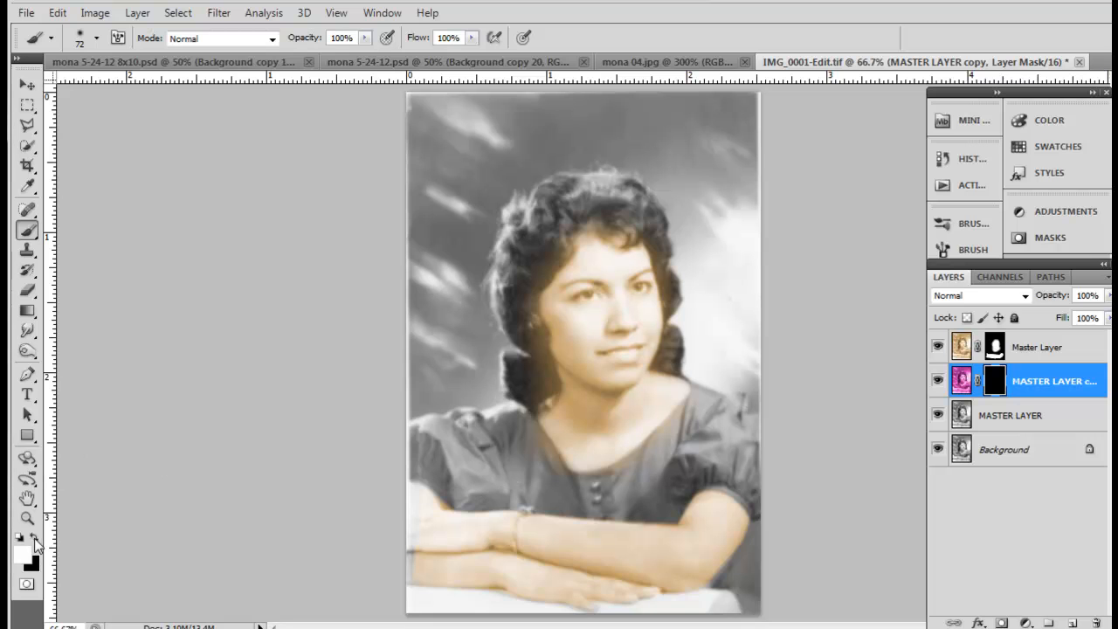
mouse_move(519, 455)
mouse_down()
mouse_move(467, 476)
mouse_move(502, 494)
mouse_move(433, 454)
mouse_move(559, 500)
mouse_move(664, 463)
mouse_move(668, 442)
mouse_move(704, 411)
mouse_move(690, 473)
mouse_move(747, 489)
mouse_move(749, 429)
mouse_move(668, 507)
mouse_move(594, 513)
mouse_move(450, 491)
mouse_move(410, 437)
mouse_move(514, 405)
mouse_move(545, 458)
mouse_move(481, 419)
mouse_up()
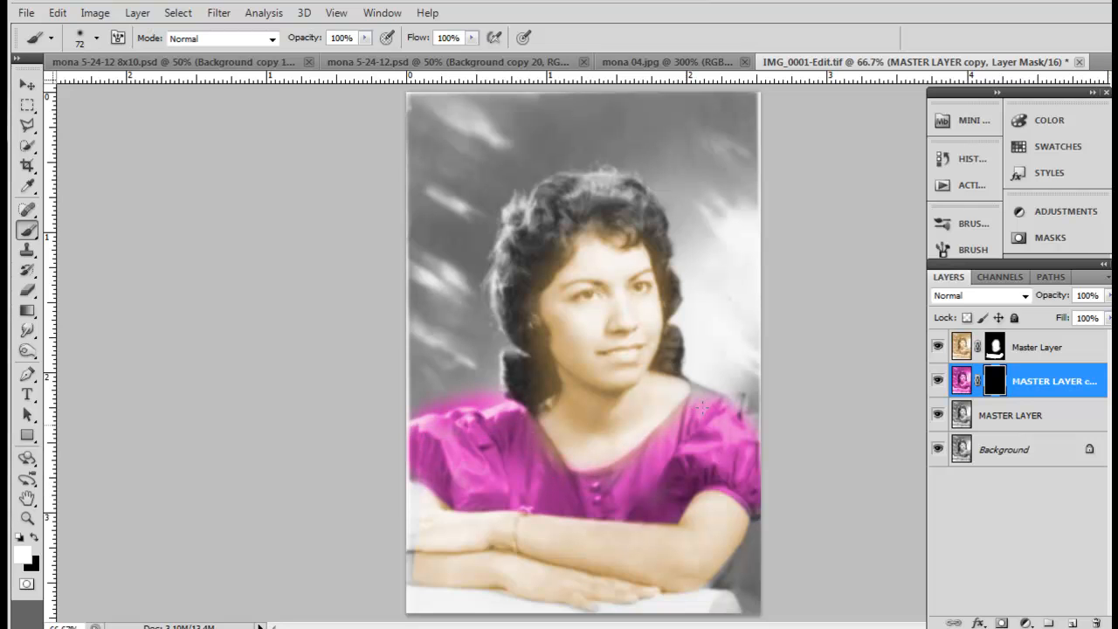
click(687, 459)
- Paint black on the magenta layer's mask to remove color spilling past both shoulders into the backdrop
key(x)
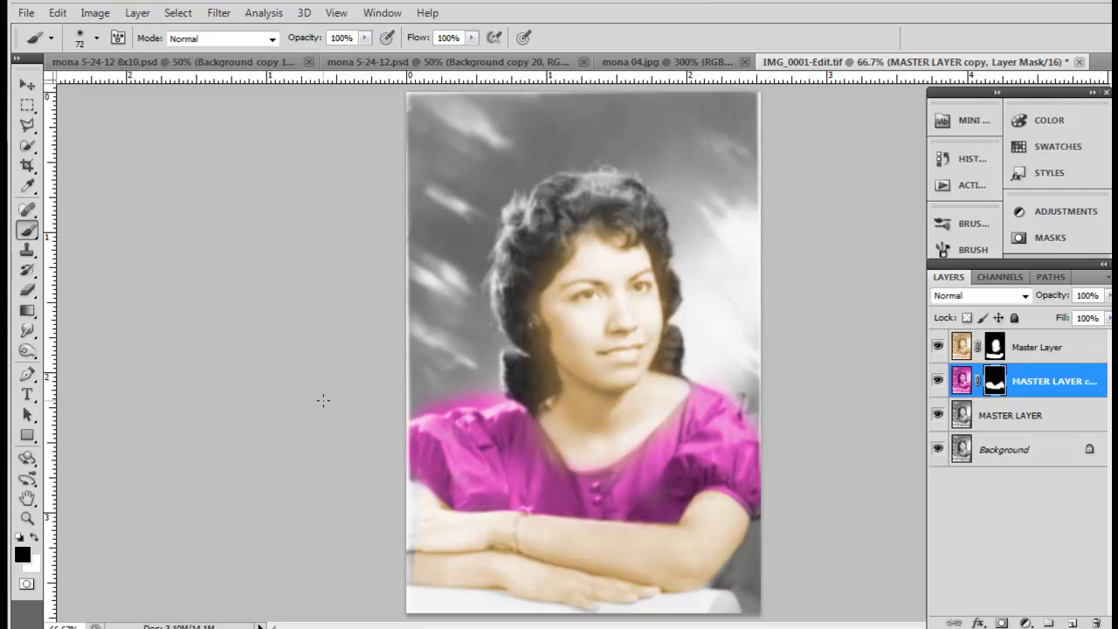
click(456, 408)
drag(433, 417, 510, 395)
drag(707, 373, 746, 426)
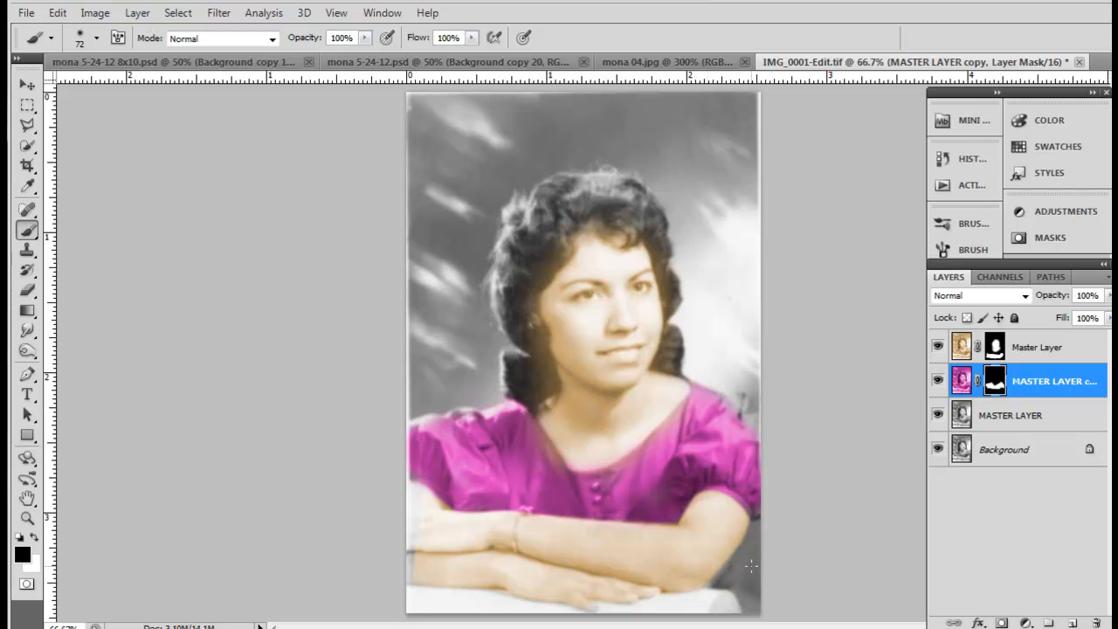
- Duplicate MASTER LAYER and colorize the copy olive using Hue/Saturation with hue 68, saturation 26 and lightness -37
click(1022, 420)
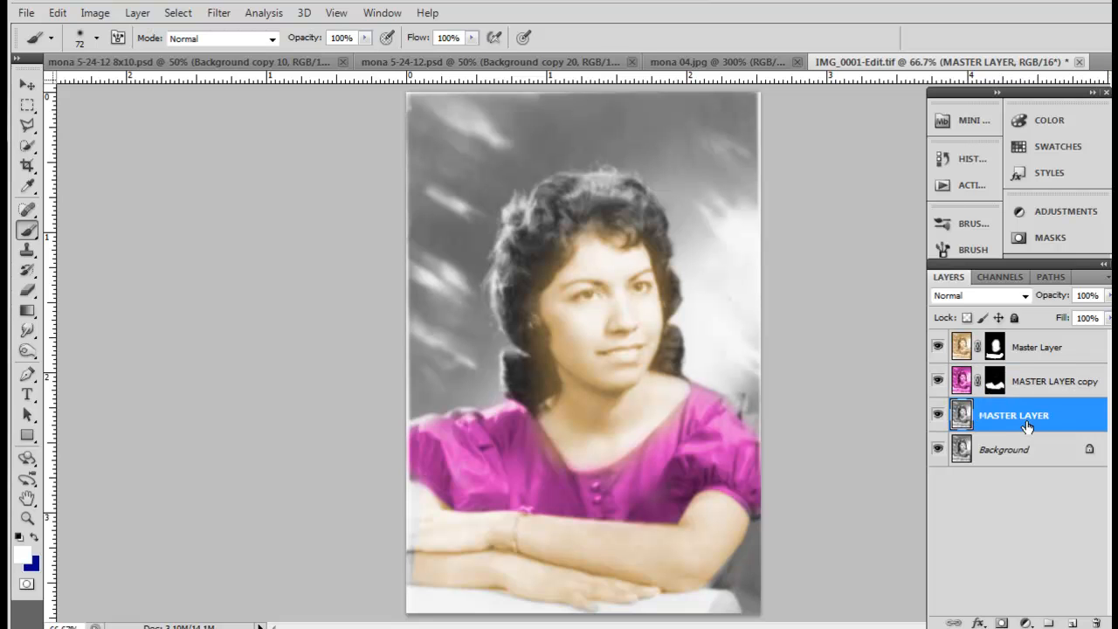
key(ctrl+j)
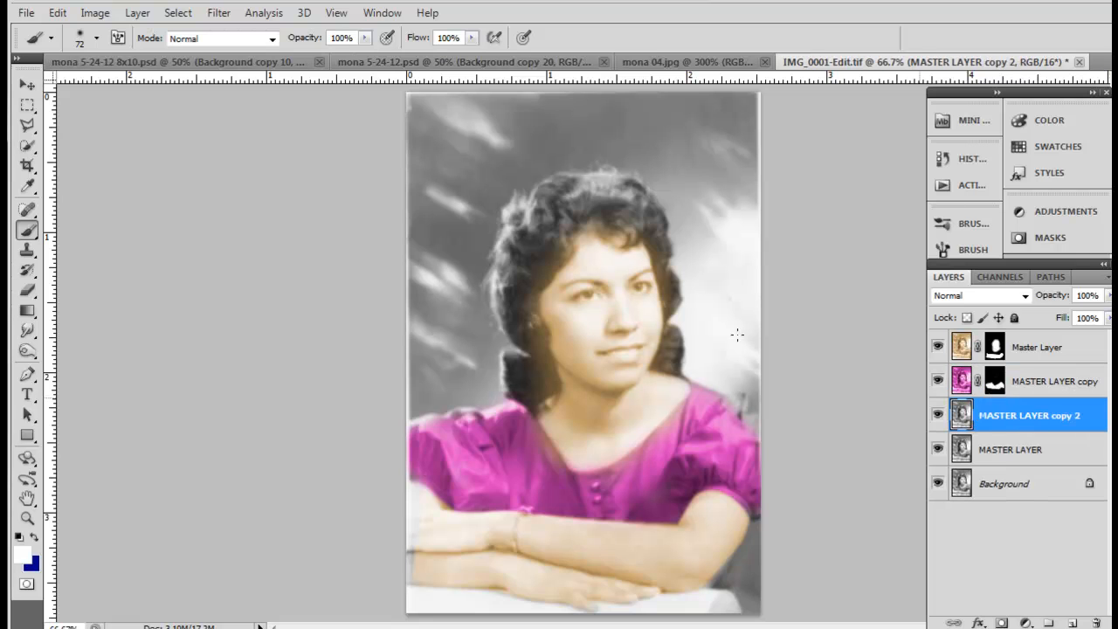
click(94, 14)
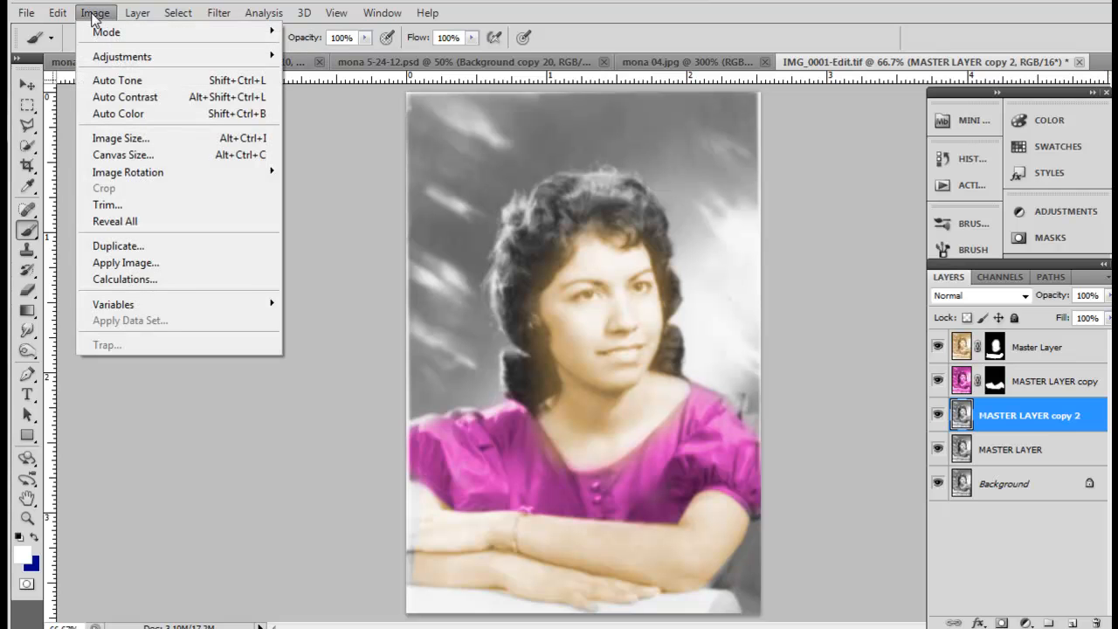
mouse_move(236, 56)
click(357, 152)
click(328, 258)
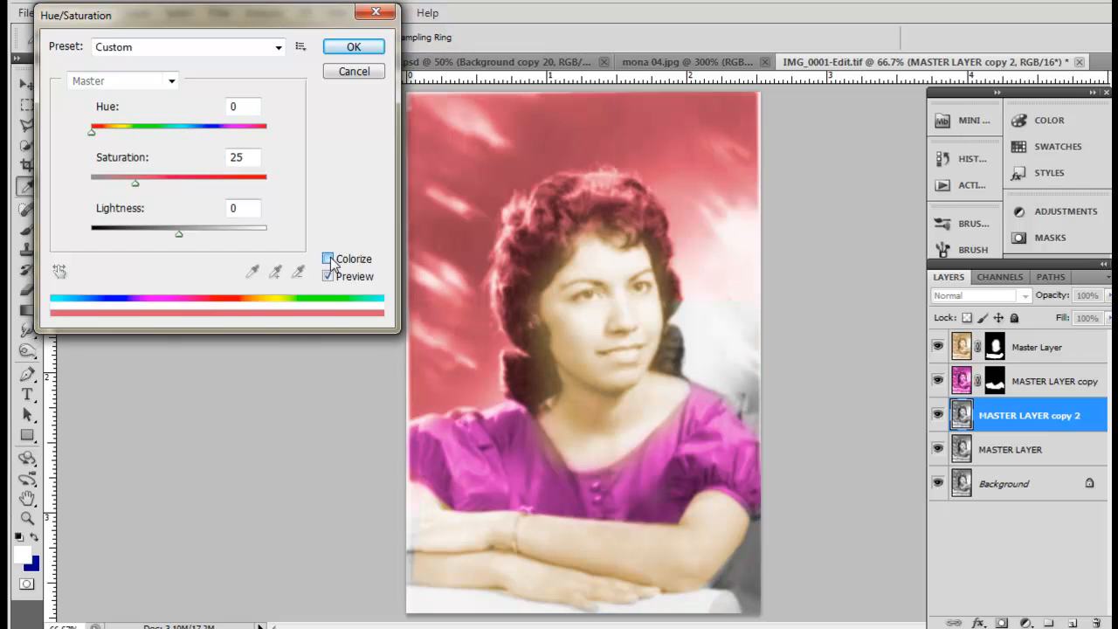
drag(92, 131, 127, 150)
drag(179, 236, 145, 240)
mouse_move(134, 183)
mouse_down()
mouse_move(151, 186)
mouse_move(137, 190)
mouse_up()
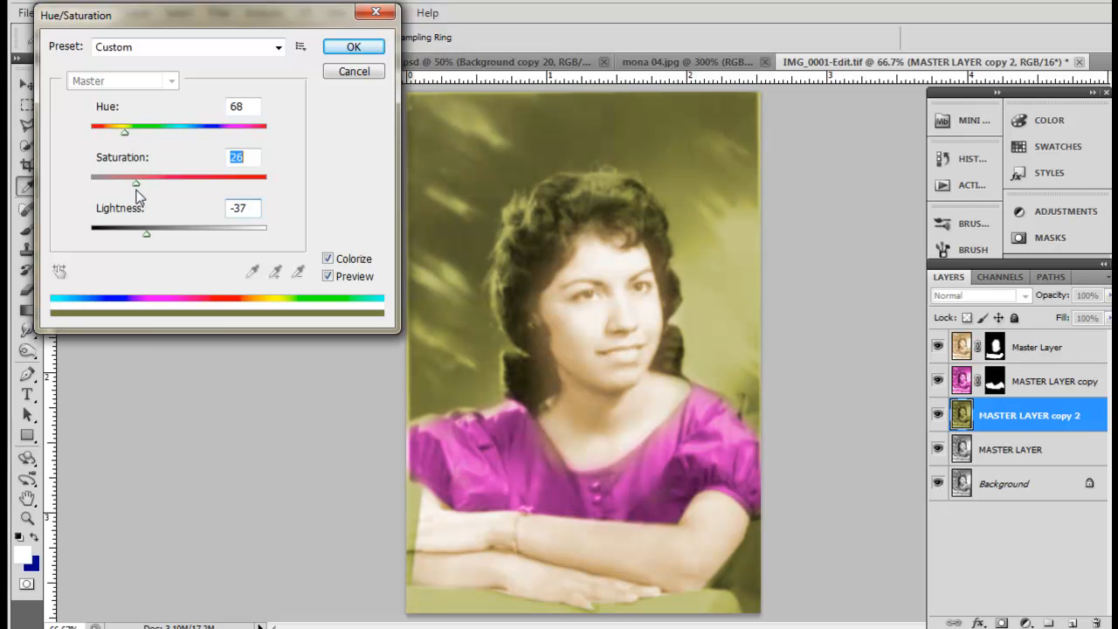
click(352, 46)
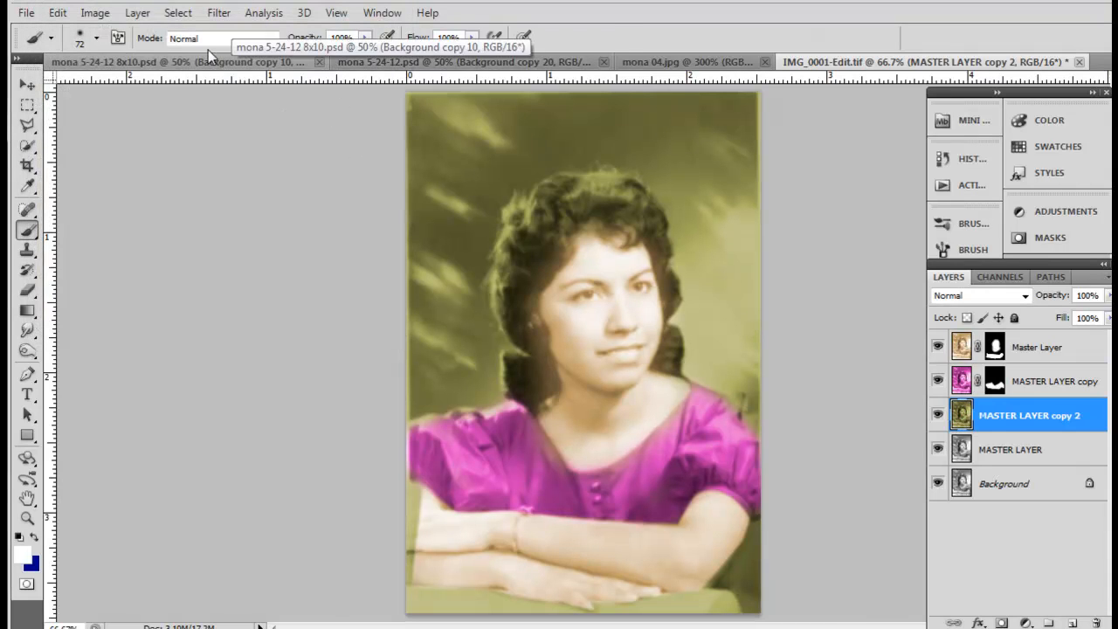
- Add a layer mask that hides all of the olive MASTER LAYER copy 2
click(137, 13)
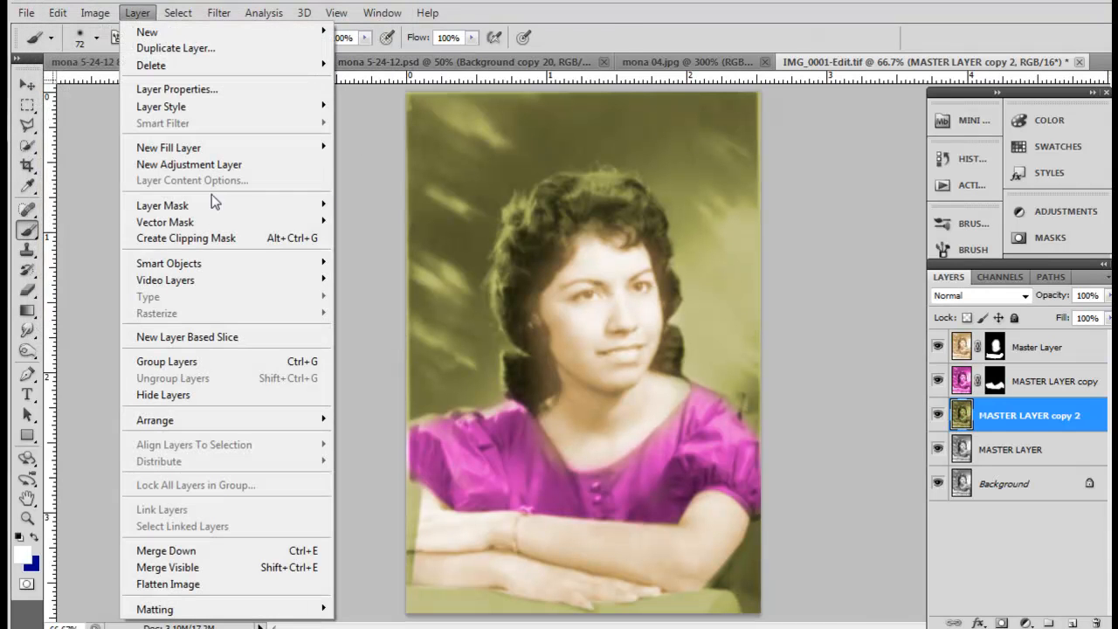
mouse_move(265, 216)
click(360, 221)
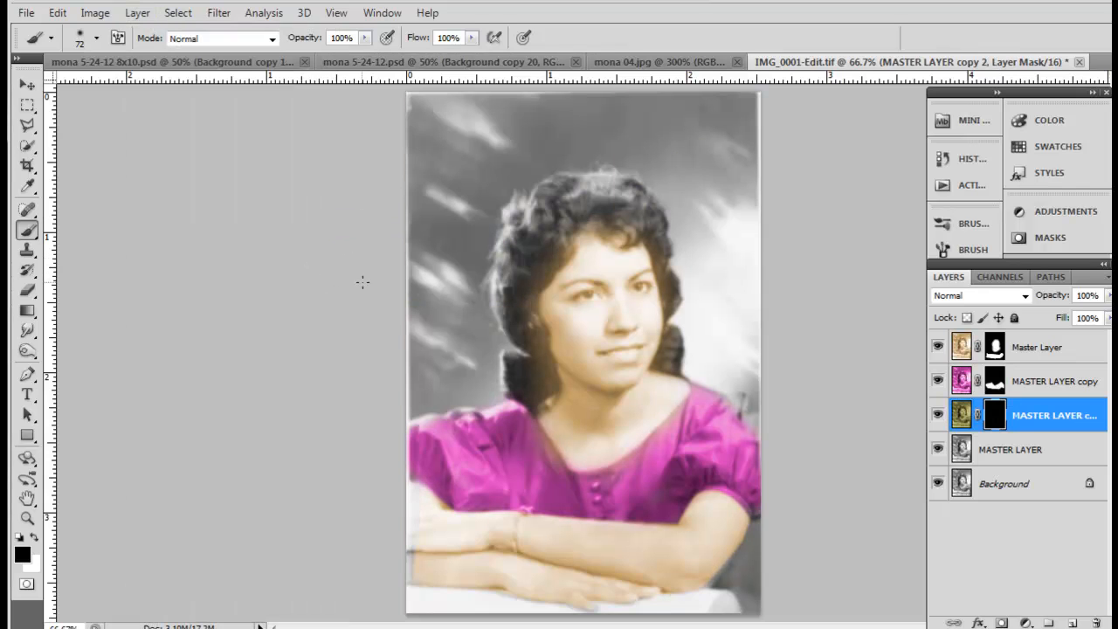
- Paint white on the olive layer's mask over the woman's hair to reveal the tint there
key(x)
mouse_move(524, 215)
mouse_down()
mouse_move(523, 254)
mouse_move(555, 210)
mouse_move(539, 211)
mouse_move(516, 259)
mouse_move(523, 312)
mouse_up()
mouse_move(584, 190)
mouse_down()
mouse_move(573, 226)
mouse_move(627, 212)
mouse_move(566, 178)
mouse_move(512, 210)
mouse_move(507, 233)
mouse_up()
mouse_move(650, 226)
mouse_down()
mouse_move(680, 302)
mouse_move(676, 369)
mouse_move(684, 306)
mouse_move(664, 200)
mouse_up()
mouse_move(494, 284)
mouse_down()
mouse_move(522, 389)
mouse_move(510, 374)
mouse_up()
- Paint black on the olive layer's mask around the hair's outer edge to remove tint from the backdrop
key(x)
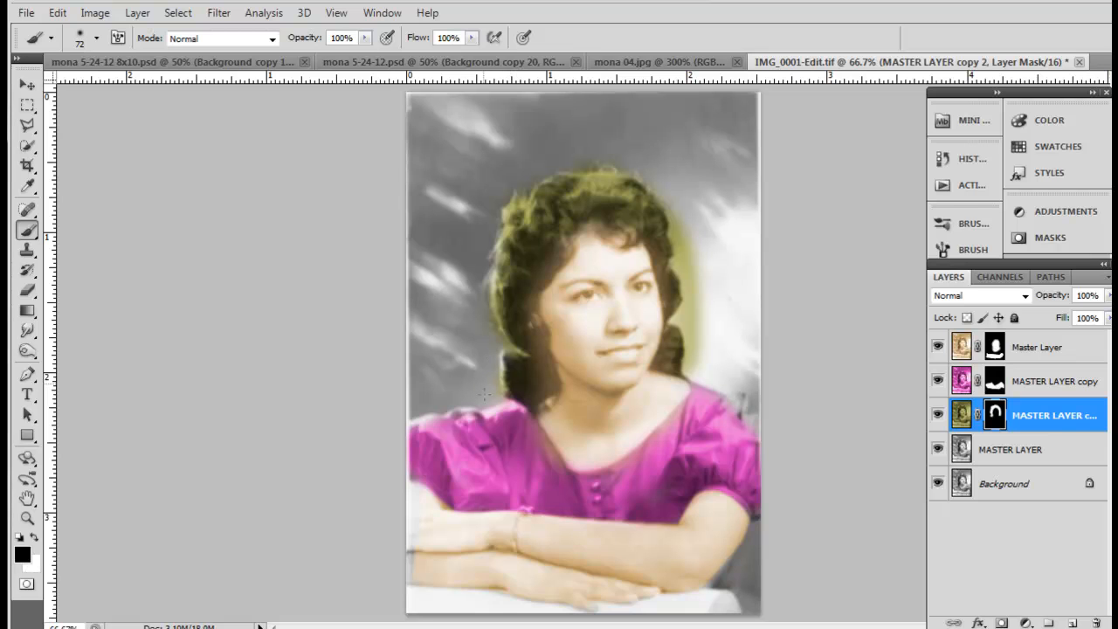
drag(483, 318, 490, 341)
mouse_move(494, 196)
mouse_down()
mouse_move(559, 147)
mouse_move(629, 175)
mouse_move(676, 229)
mouse_move(698, 361)
mouse_up()
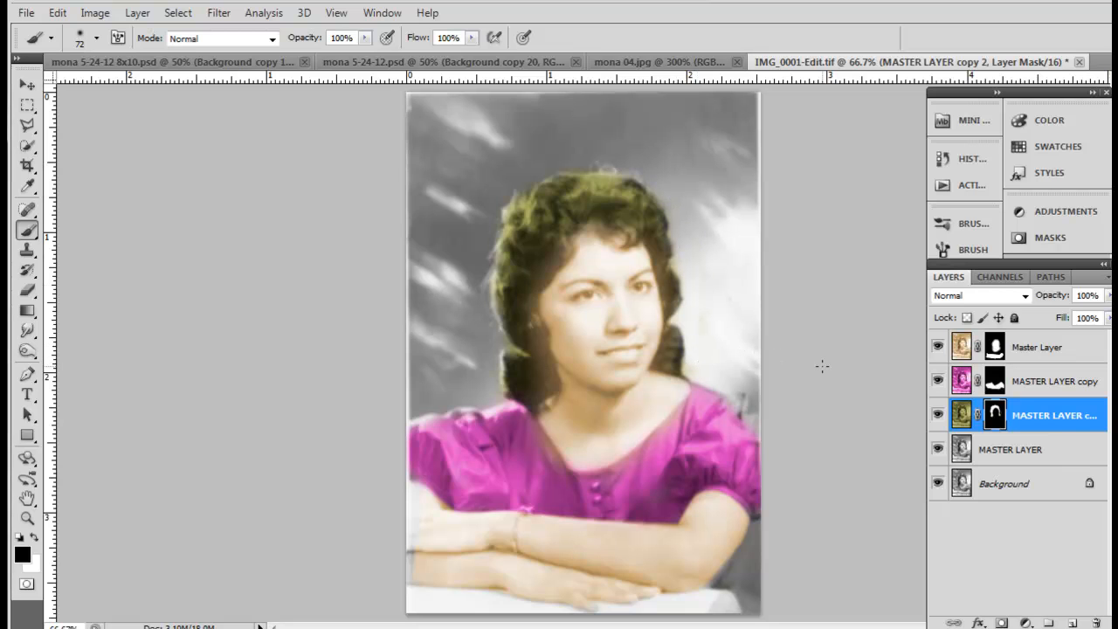
- Duplicate MASTER LAYER and colorize the copy teal using Hue/Saturation with hue 194, saturation 26 and lightness -26
click(1020, 450)
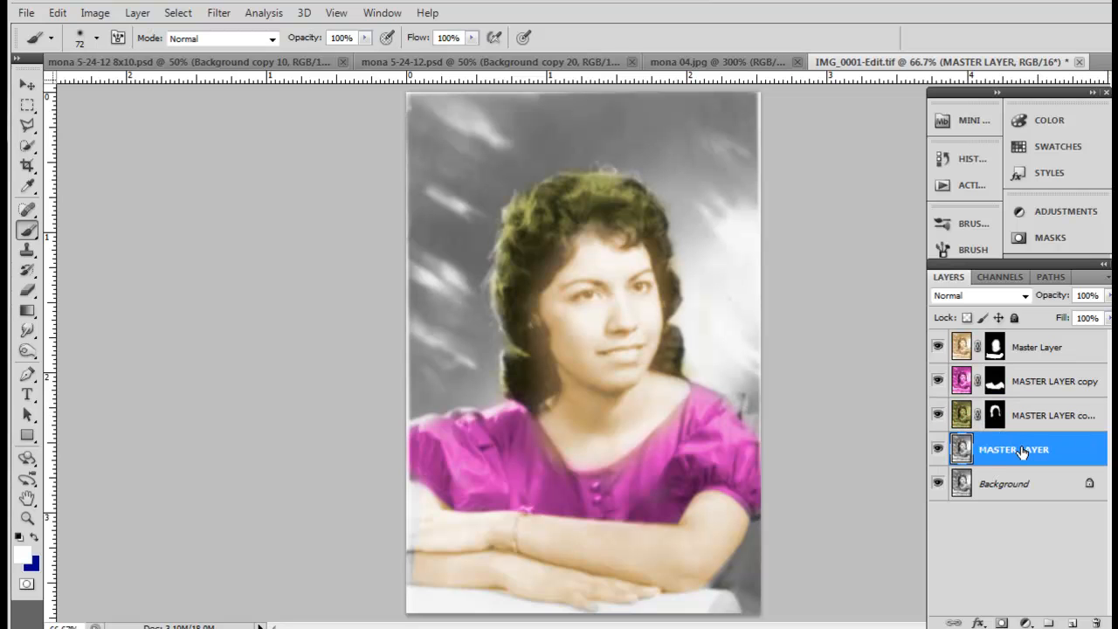
key(ctrl+j)
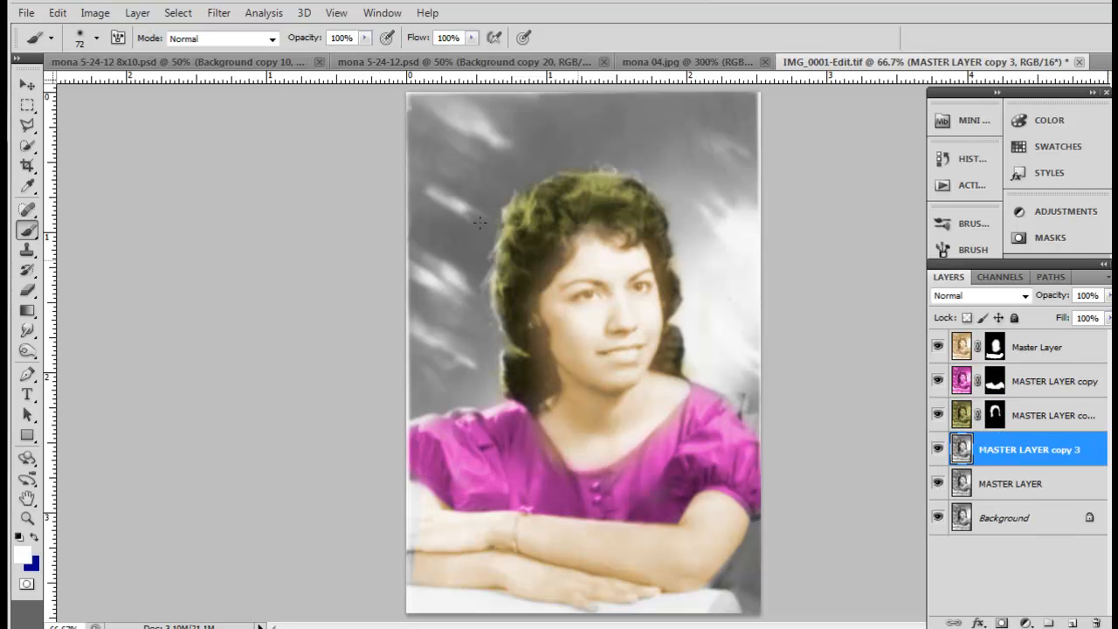
click(95, 13)
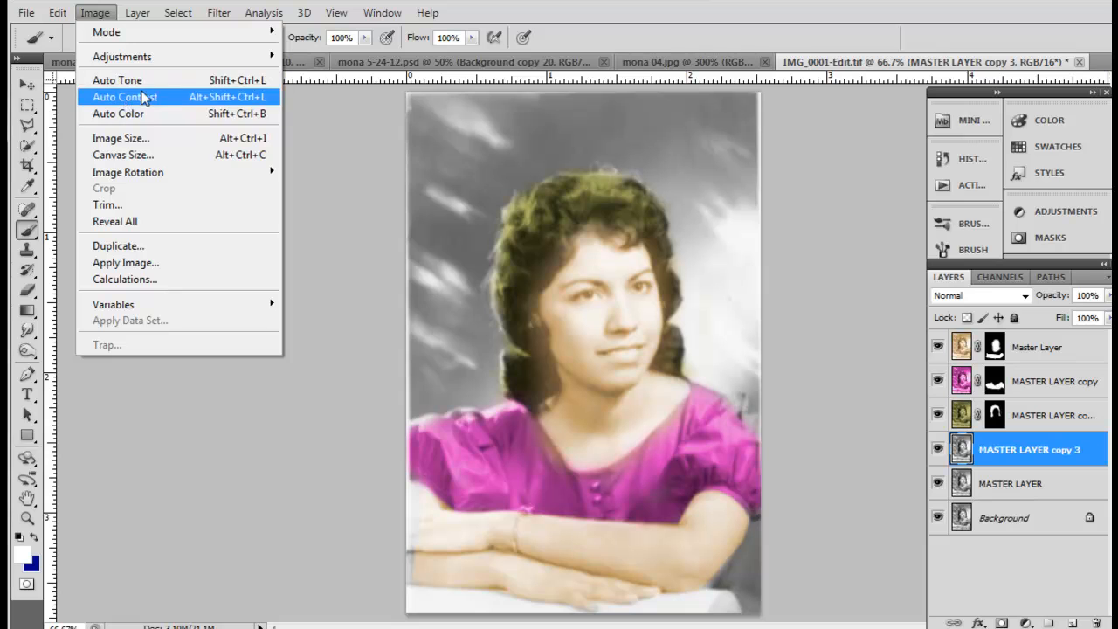
mouse_move(144, 57)
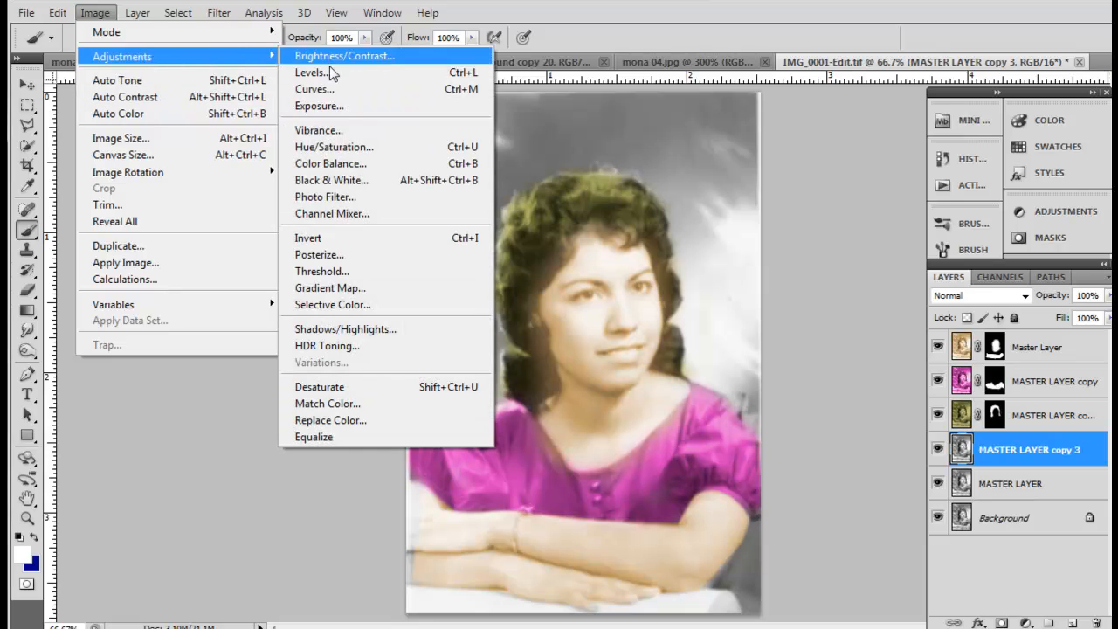
click(346, 150)
click(326, 259)
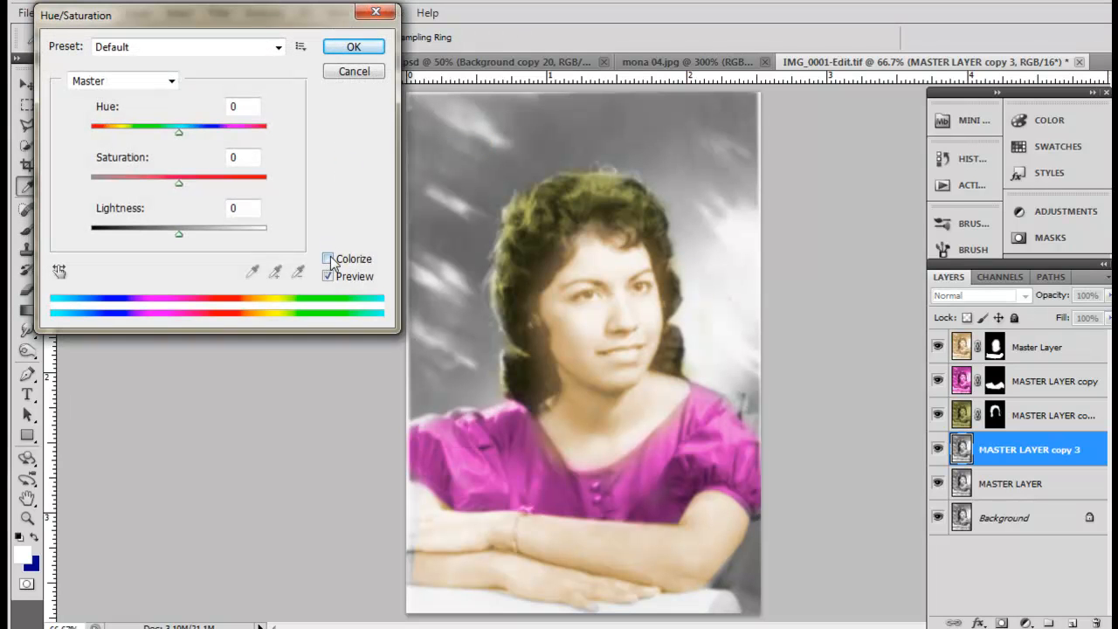
drag(92, 131, 186, 134)
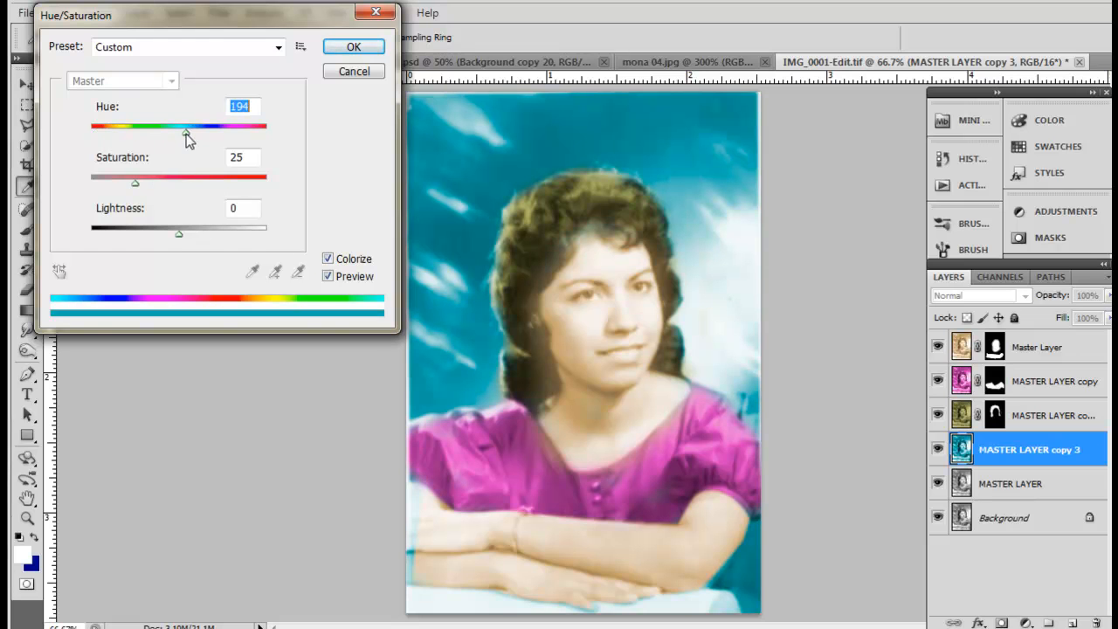
mouse_move(137, 183)
mouse_down()
mouse_move(166, 191)
mouse_move(119, 187)
mouse_move(137, 183)
mouse_up()
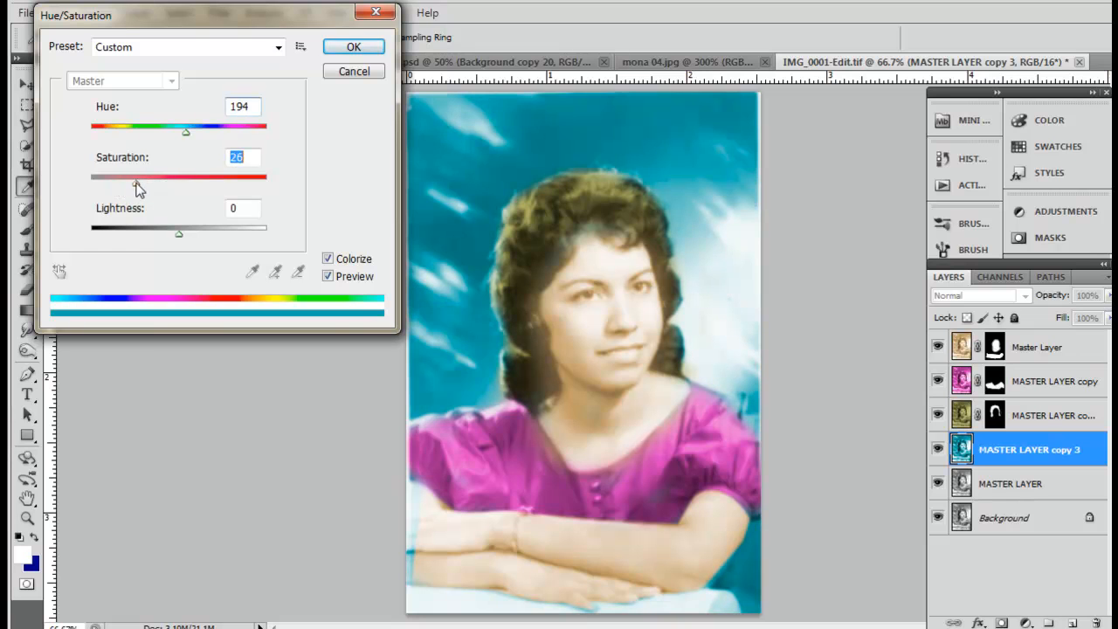
click(179, 233)
drag(172, 242, 157, 242)
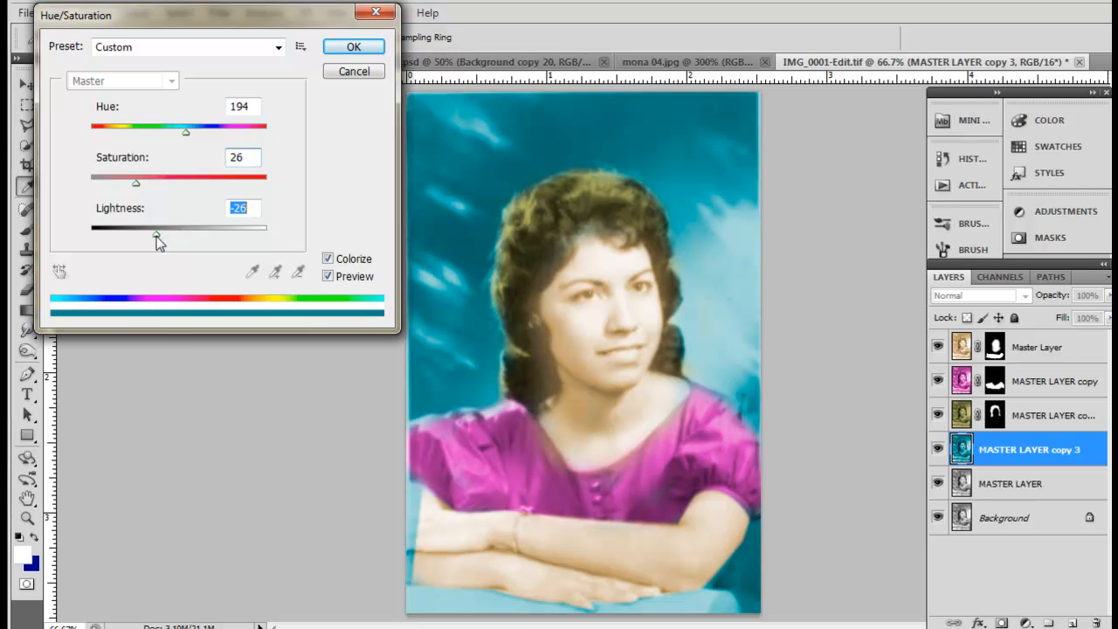
click(330, 48)
key(b)
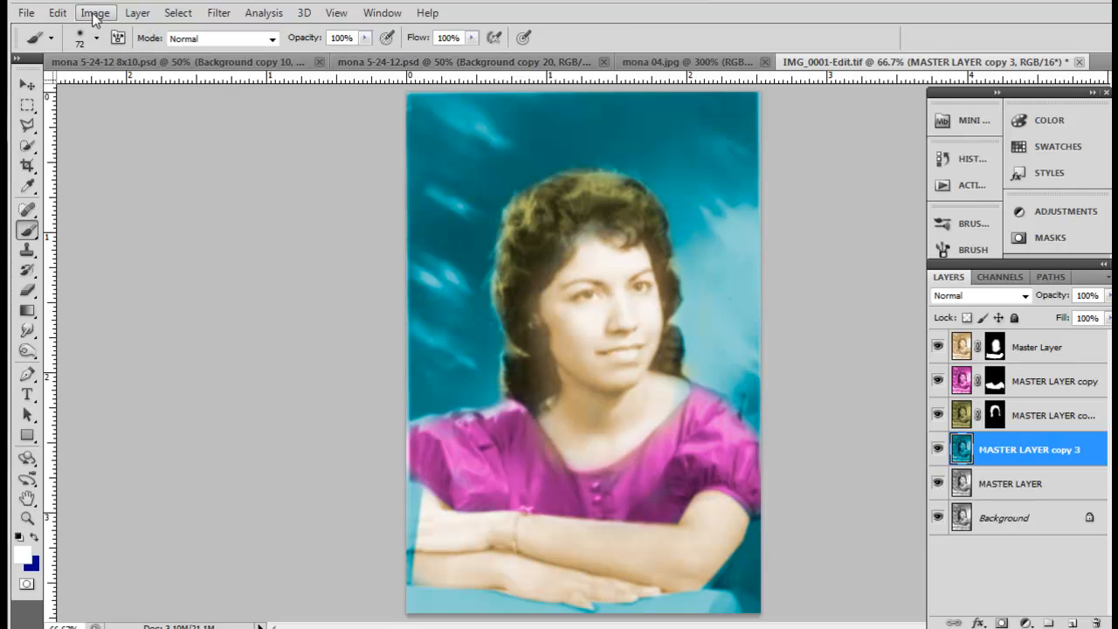
click(132, 13)
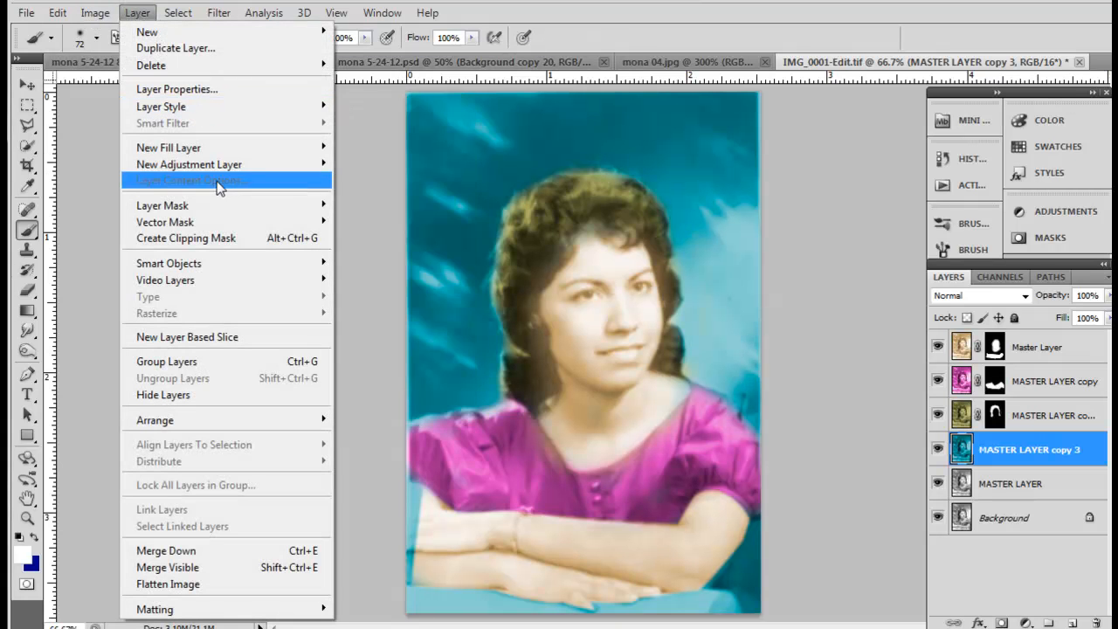
mouse_move(246, 204)
click(360, 218)
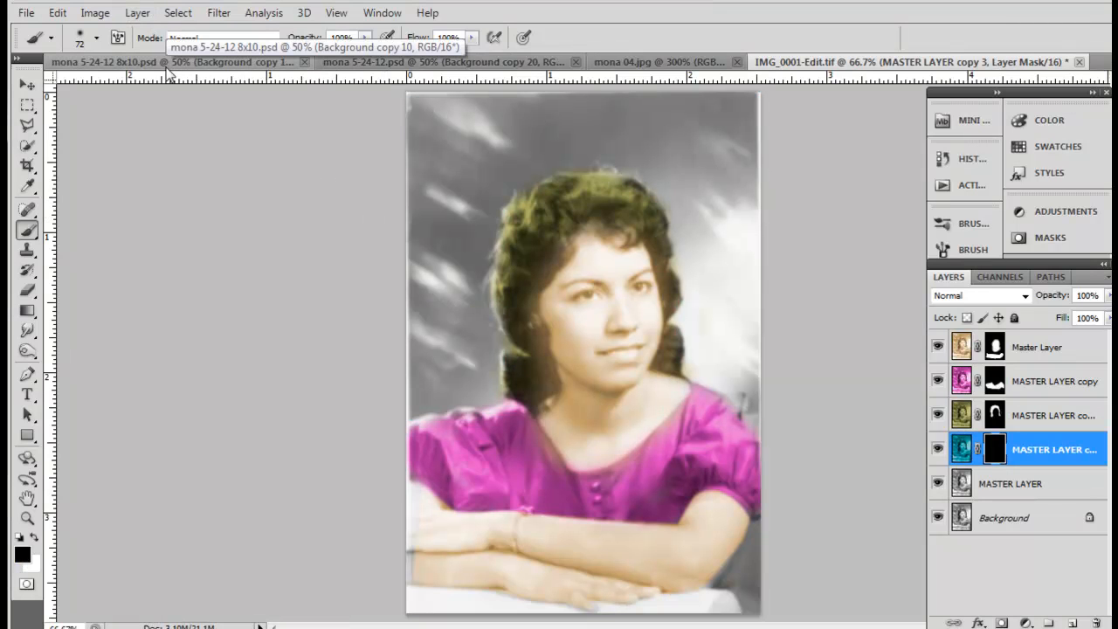
key(ctrl+z)
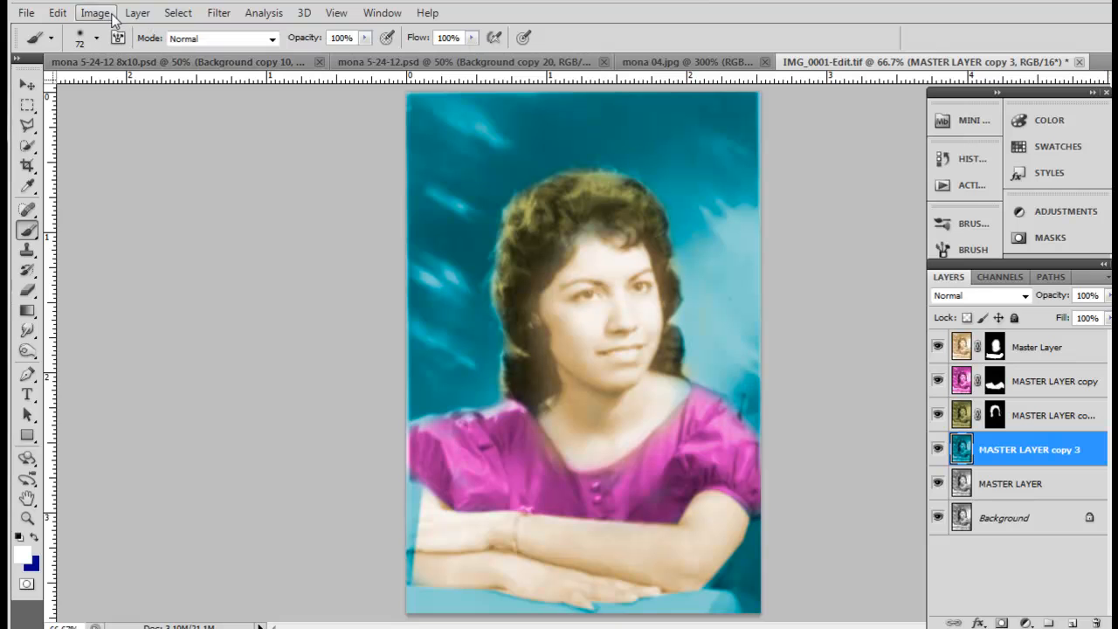
- Add a layer mask that reveals all of the teal MASTER LAYER copy 3
click(137, 12)
mouse_move(257, 204)
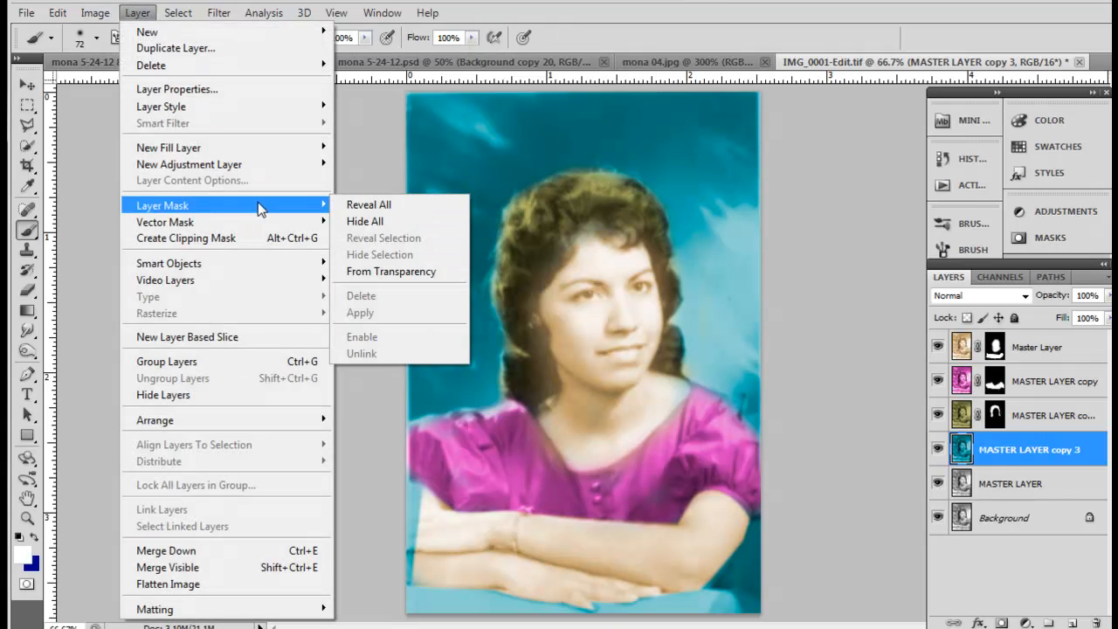
click(370, 210)
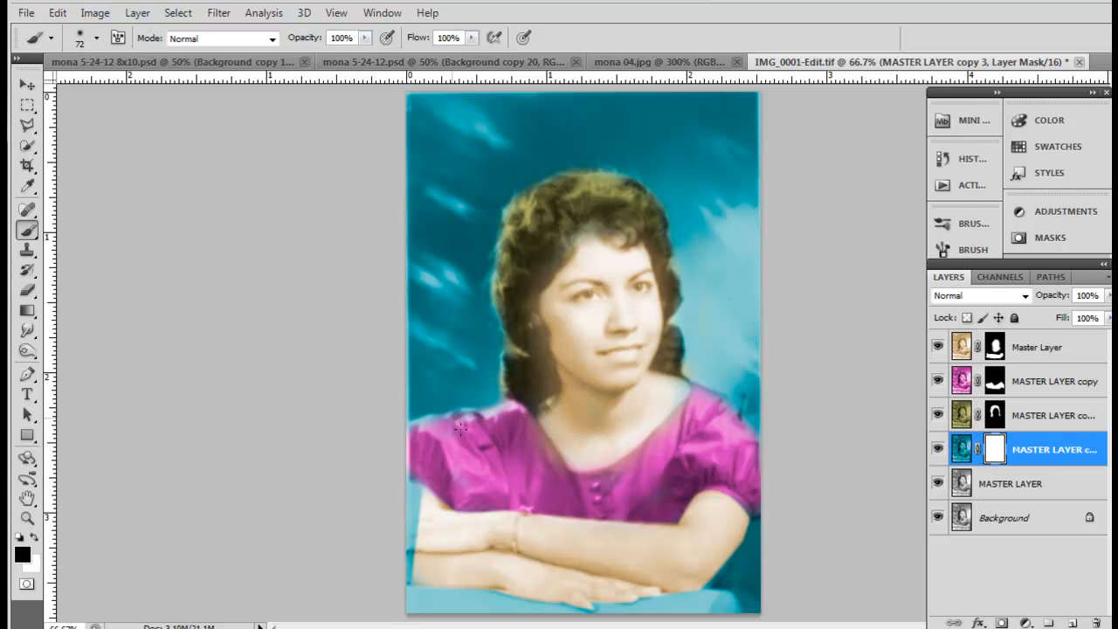
- Paint black on the teal layer's mask to remove its color from the table, arms, dress edges and hair outline
mouse_move(460, 482)
mouse_down()
mouse_move(406, 497)
mouse_move(421, 531)
mouse_move(415, 511)
mouse_move(406, 590)
mouse_move(537, 589)
mouse_move(443, 611)
mouse_move(725, 605)
mouse_move(668, 595)
mouse_up()
mouse_move(753, 445)
mouse_down()
mouse_move(733, 402)
mouse_move(671, 383)
mouse_up()
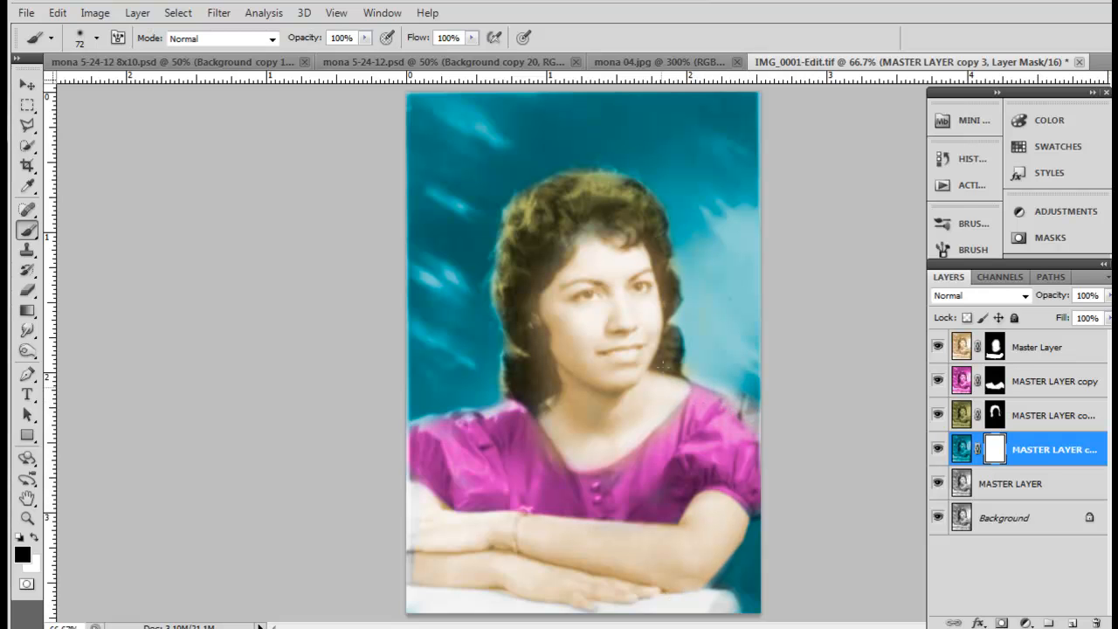
mouse_move(502, 224)
mouse_down()
mouse_move(509, 276)
mouse_move(542, 355)
mouse_move(485, 417)
mouse_up()
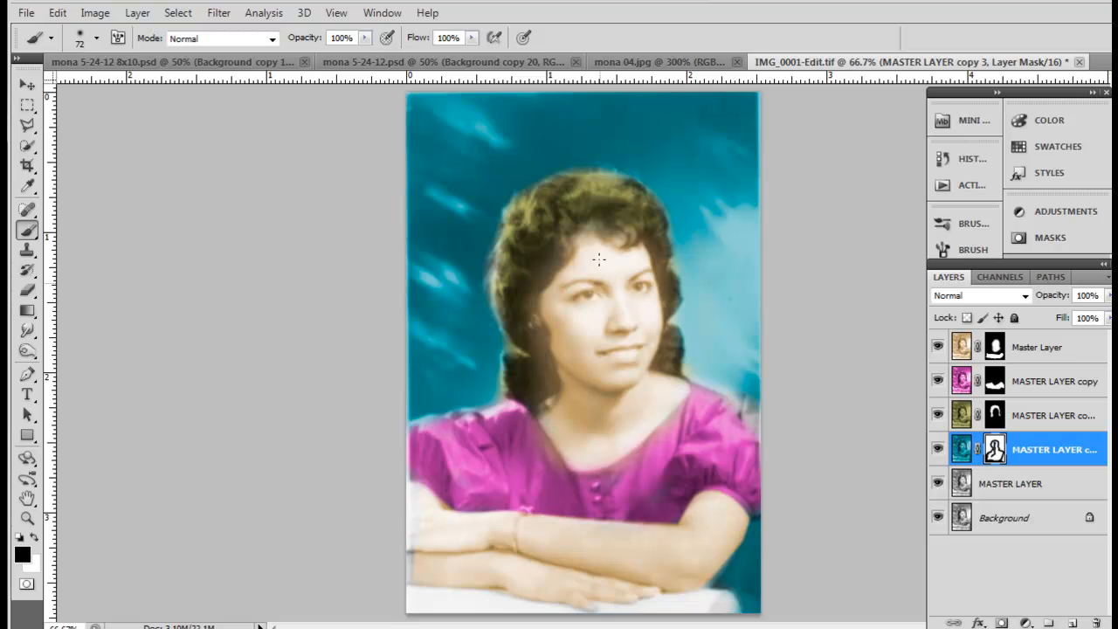
- Examine the textured original and restored color halves of the face in mona 04.jpg, then return to IMG_0001-Edit.tif
click(642, 63)
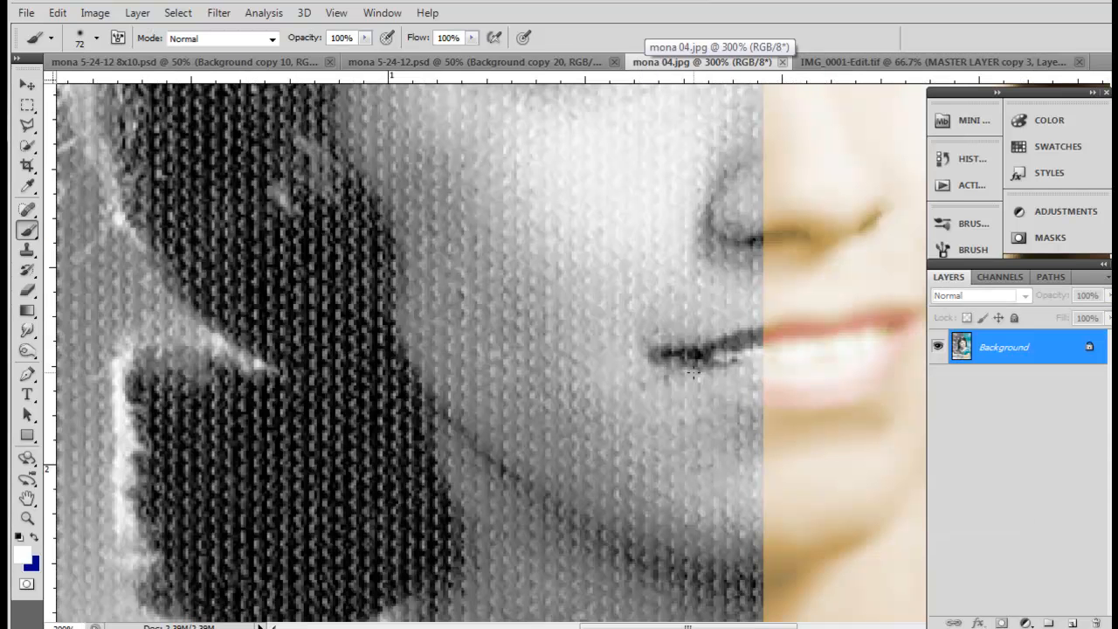
scroll(704, 367, up, 2)
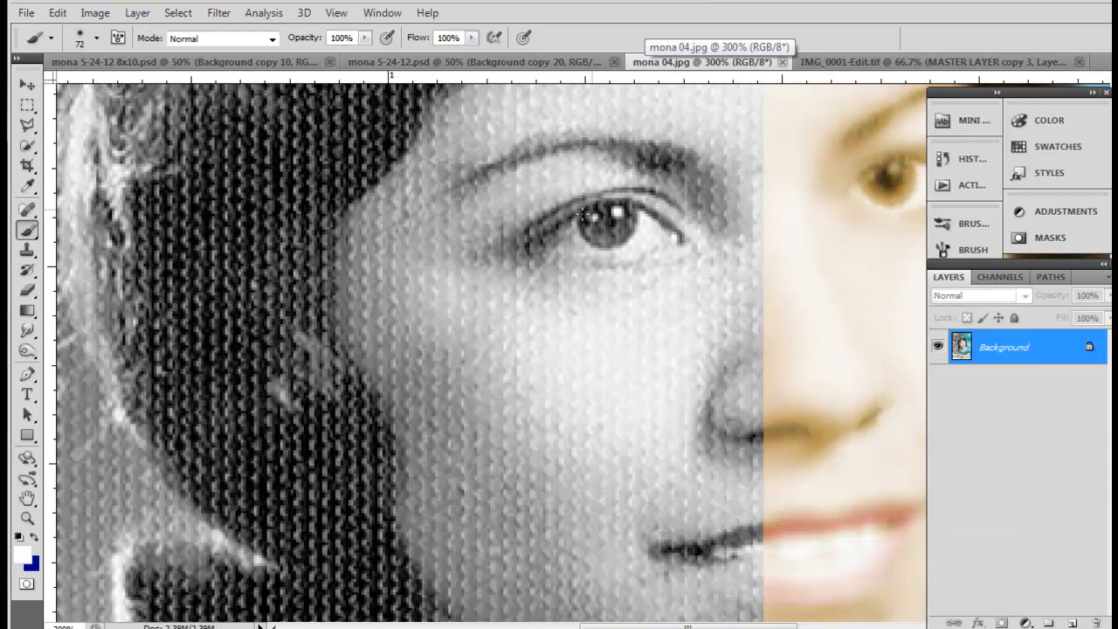
key(ctrl+minus)
key(ctrl+minus)
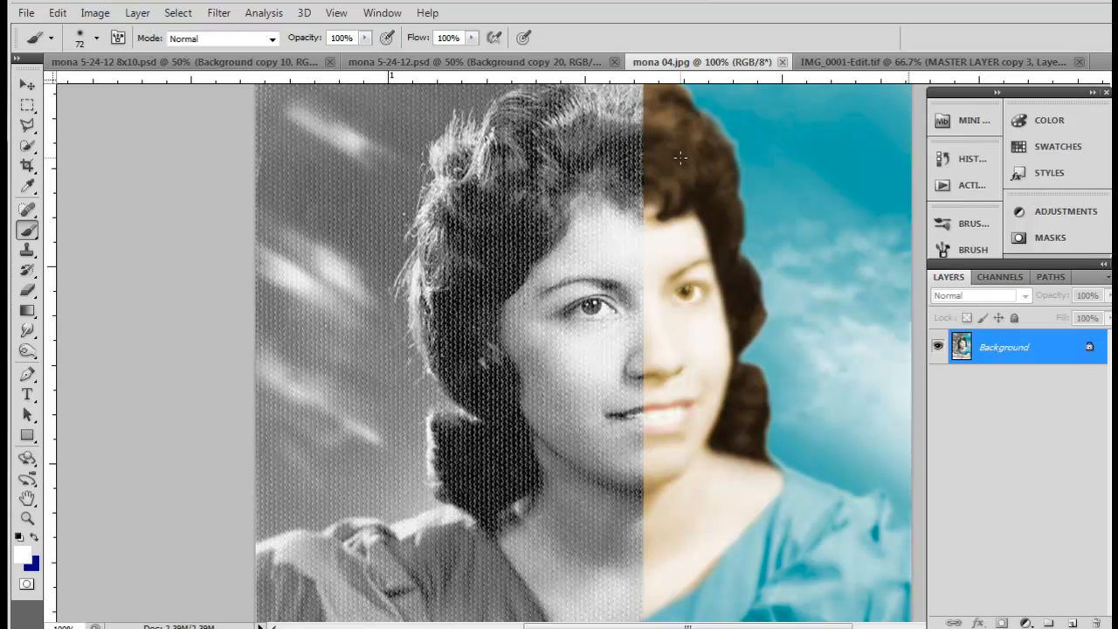
click(936, 63)
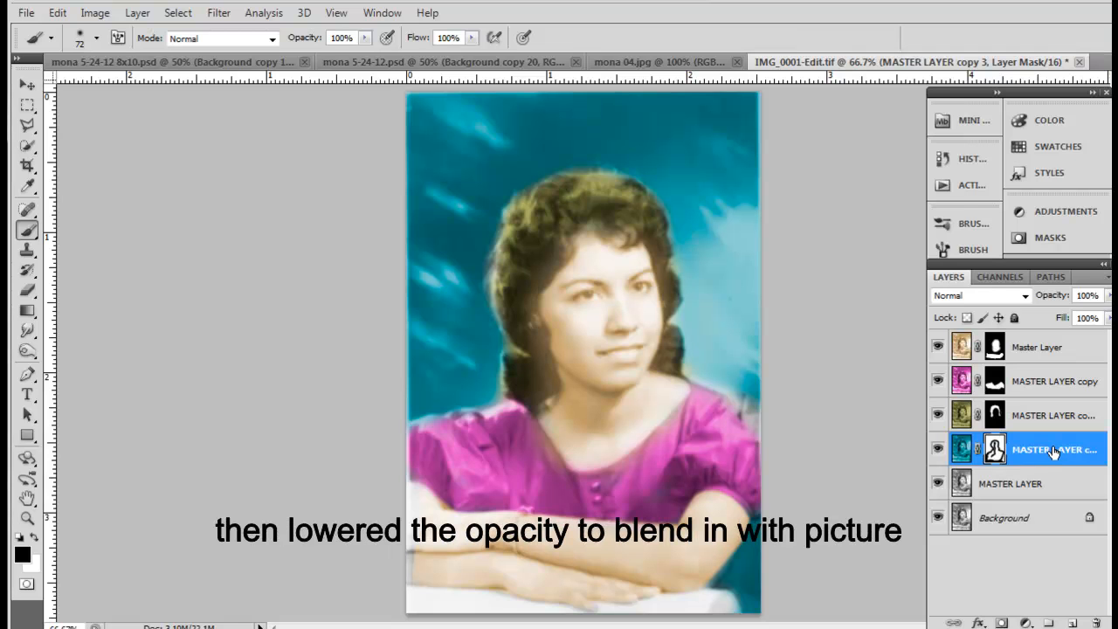
- Hide the Background layer
click(938, 519)
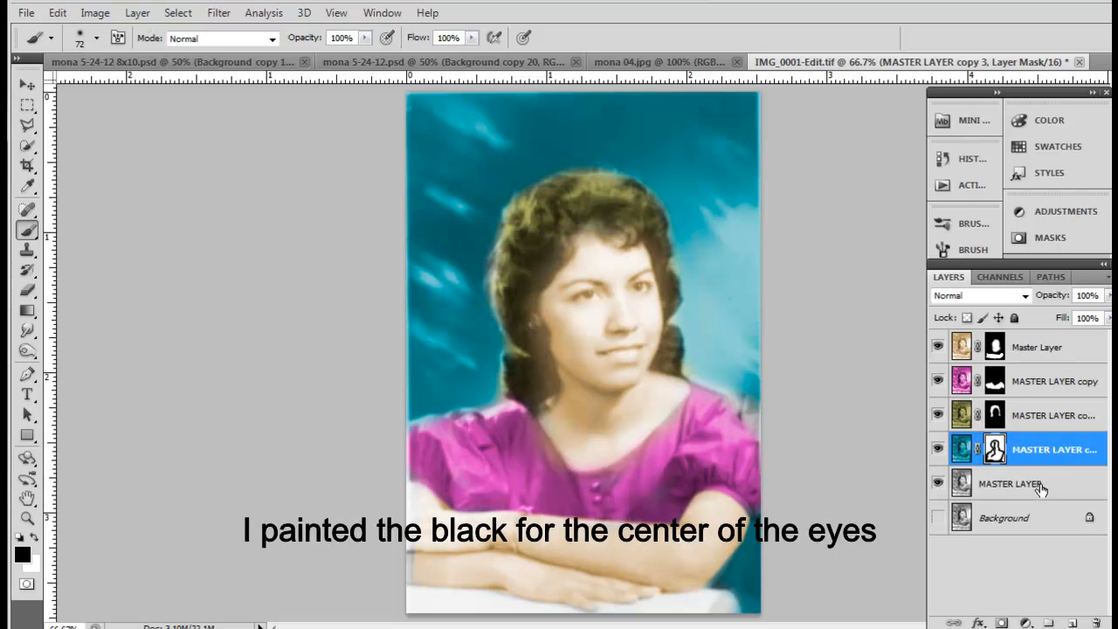
click(1039, 487)
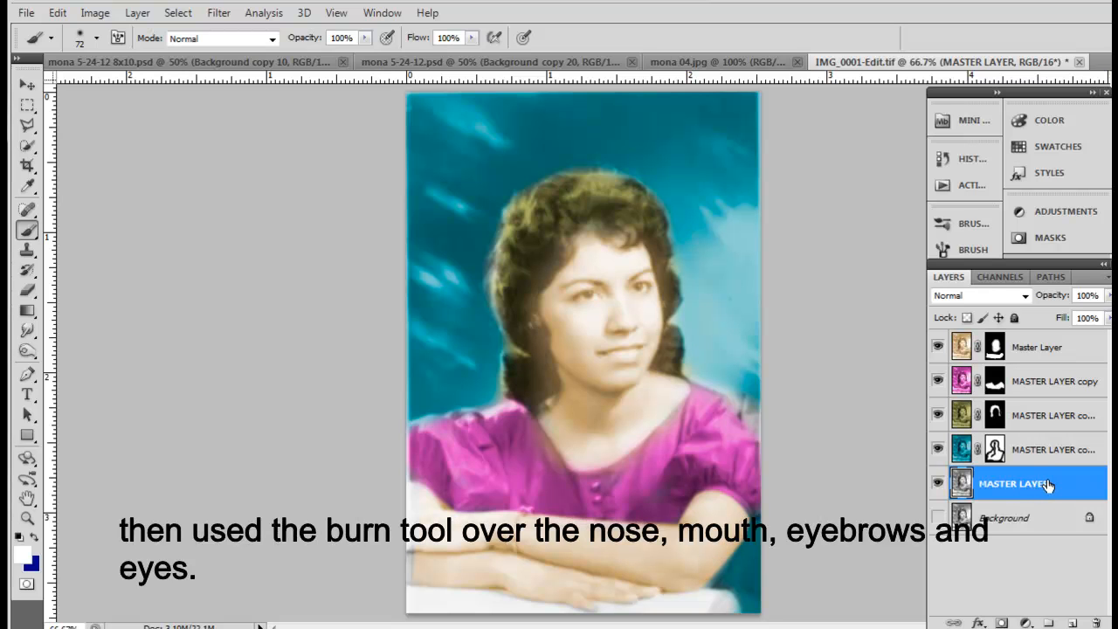
shift+click(1060, 349)
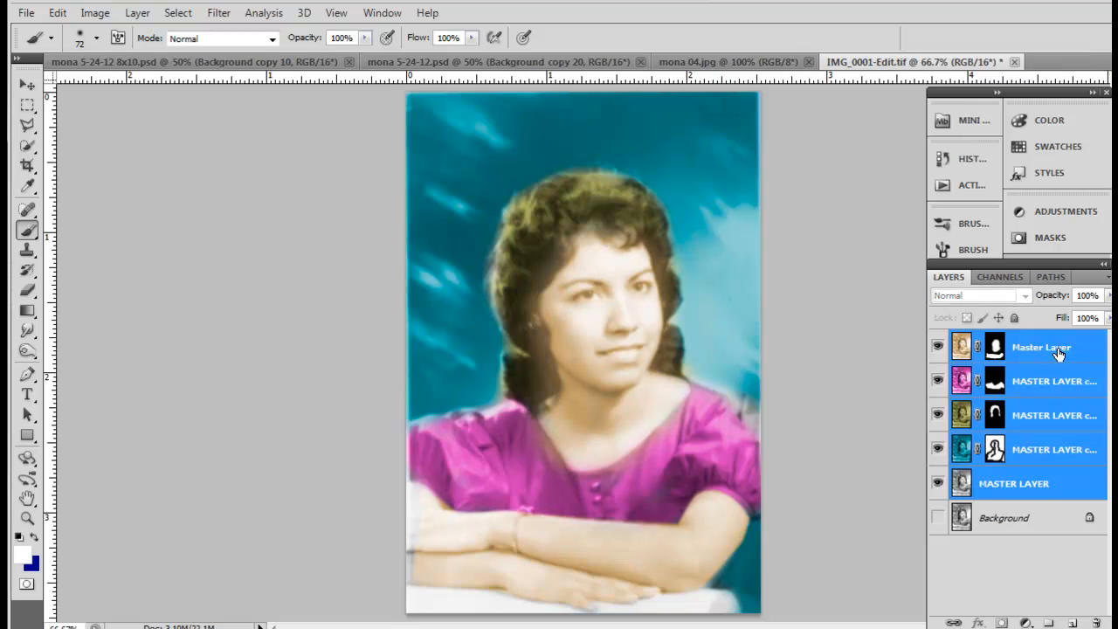
click(1048, 487)
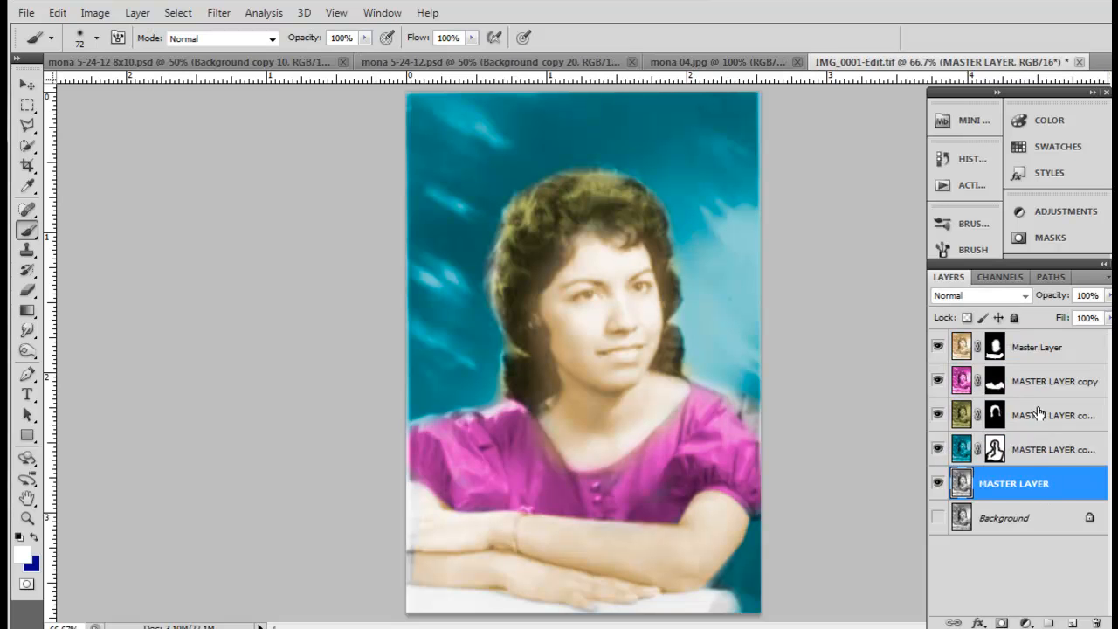
click(1042, 449)
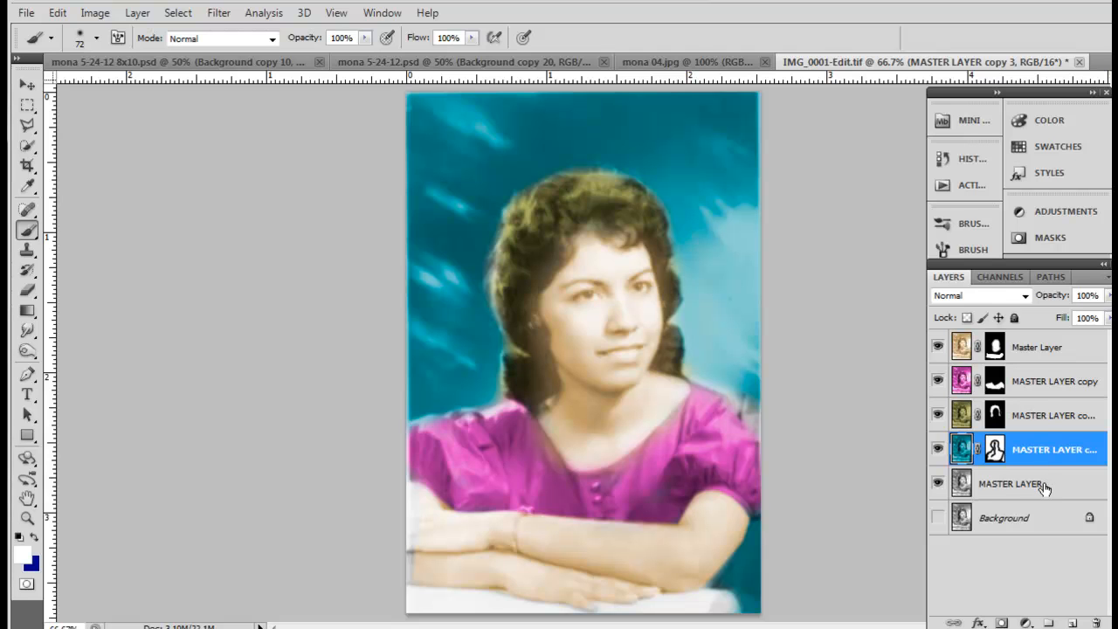
shift+click(1045, 486)
ctrl+click(1048, 382)
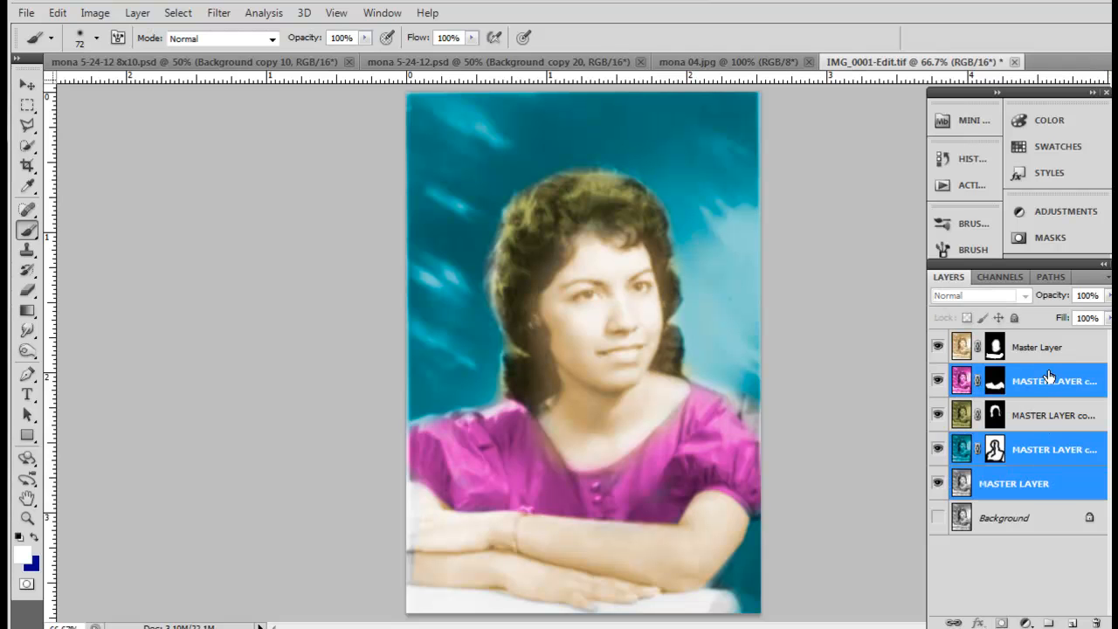
ctrl+click(1045, 352)
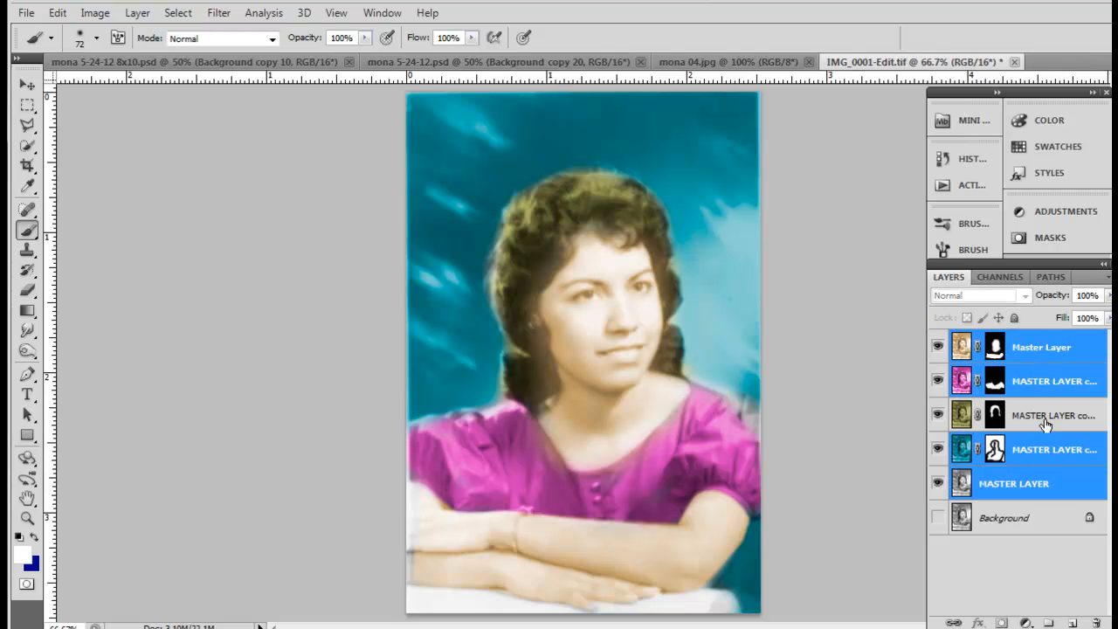
click(938, 415)
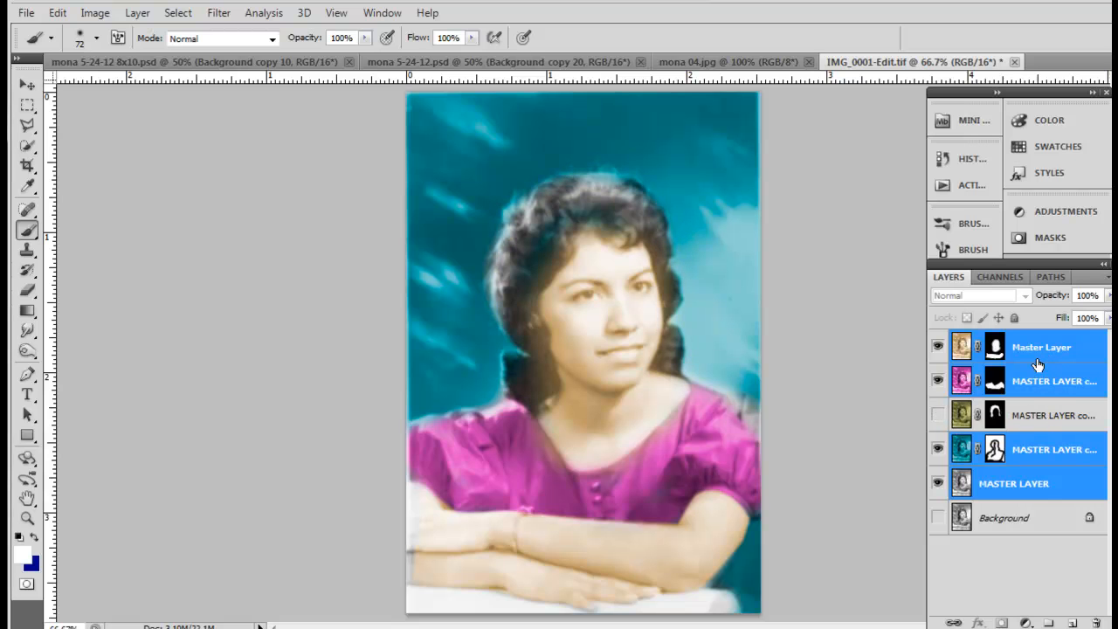
ctrl+click(1040, 384)
ctrl+click(1059, 450)
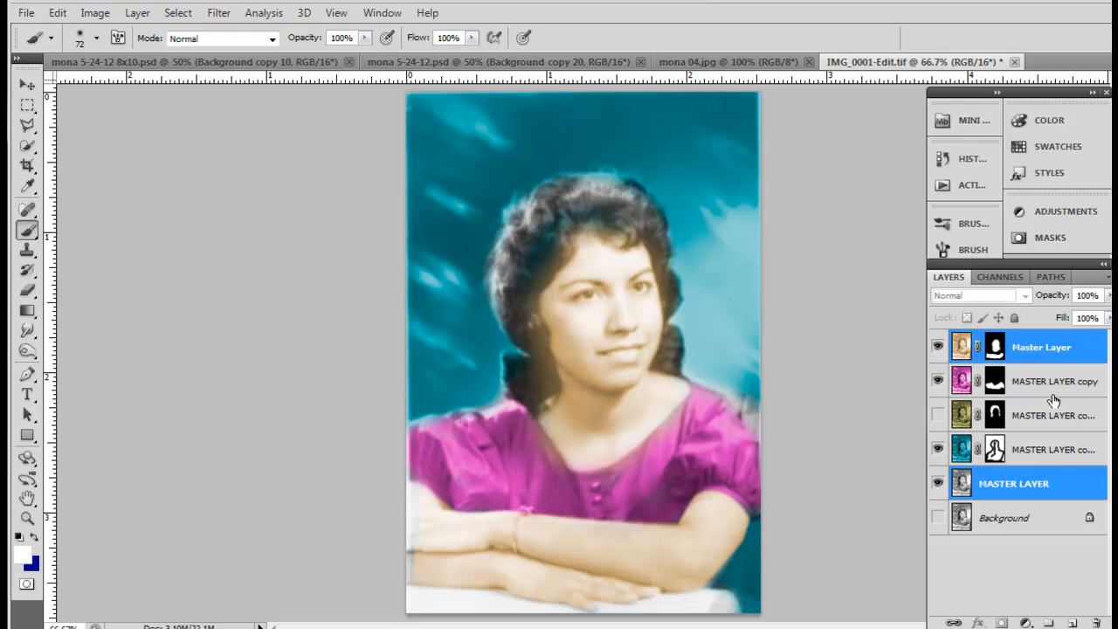
ctrl+click(1054, 395)
ctrl+click(1053, 415)
ctrl+click(1051, 451)
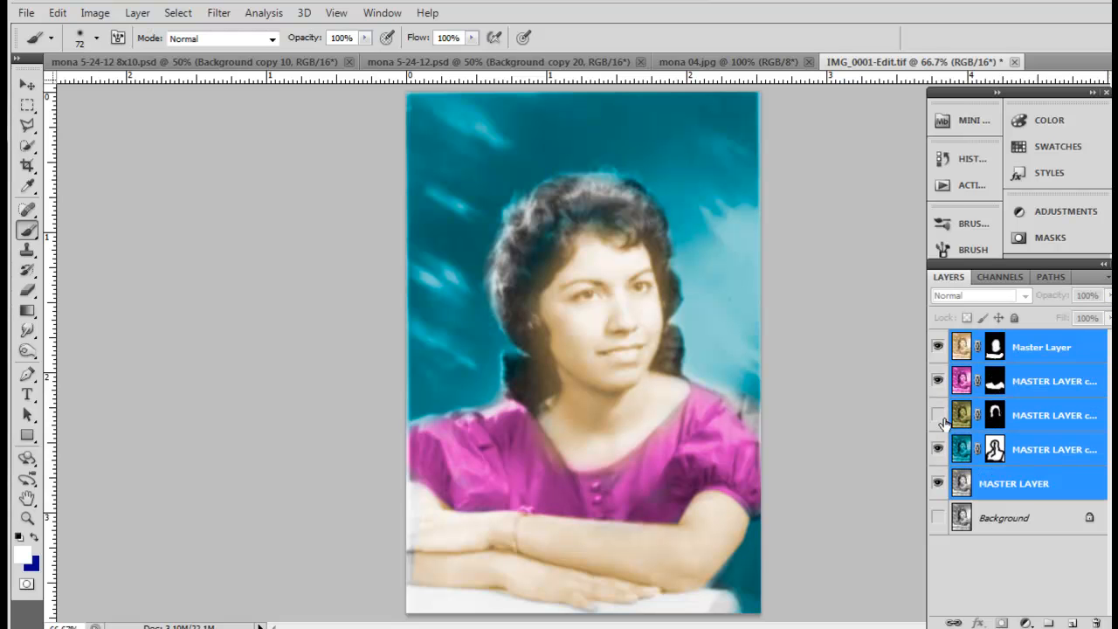
click(937, 416)
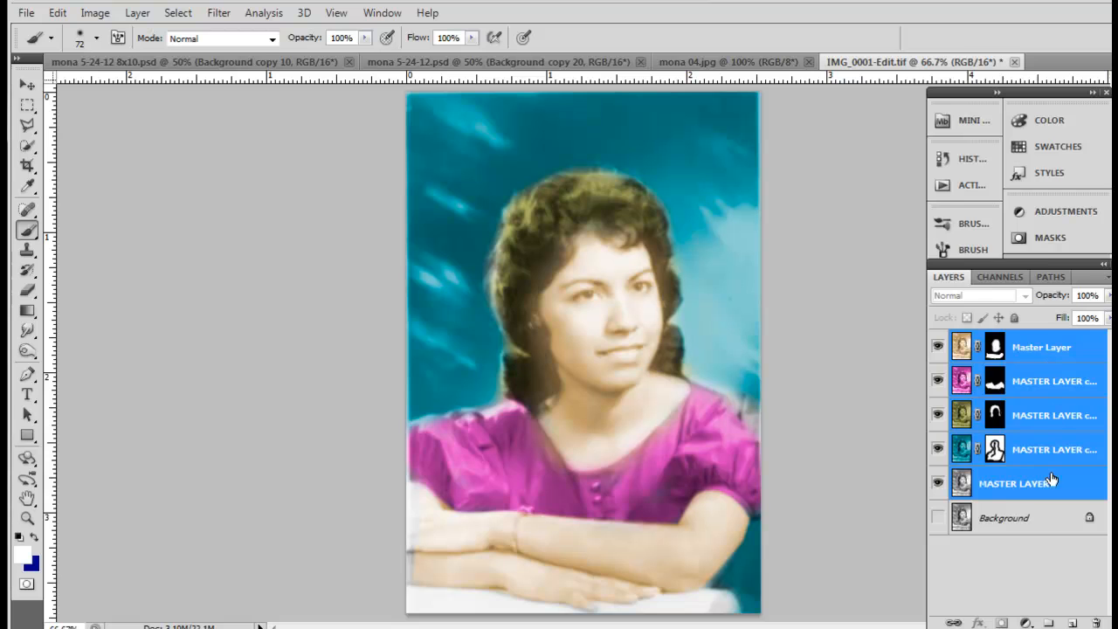
right_click(1051, 382)
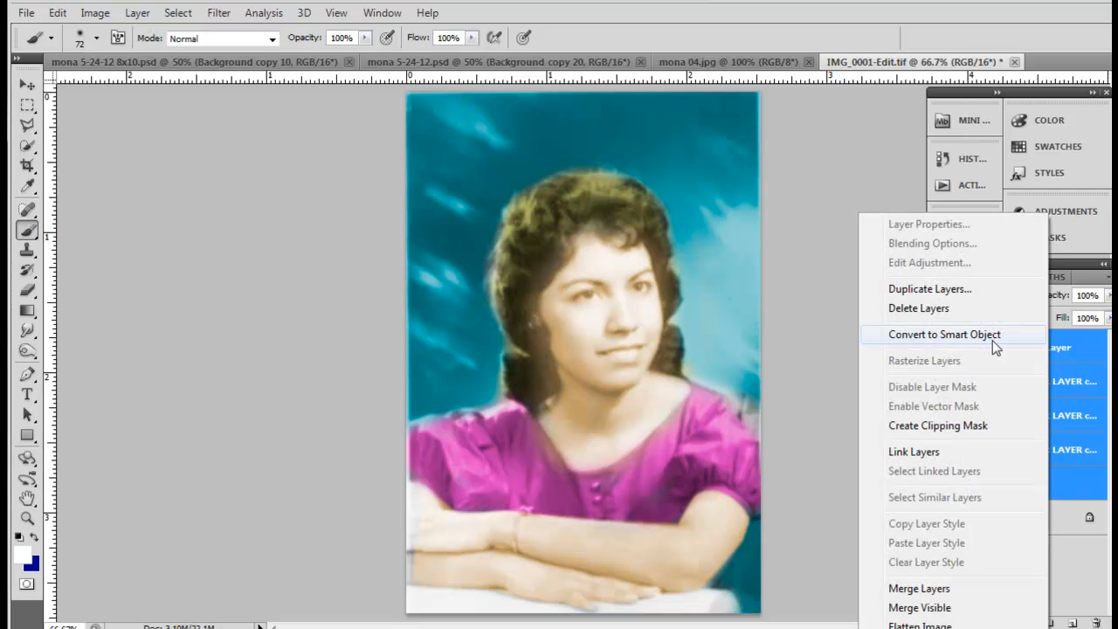
click(1095, 379)
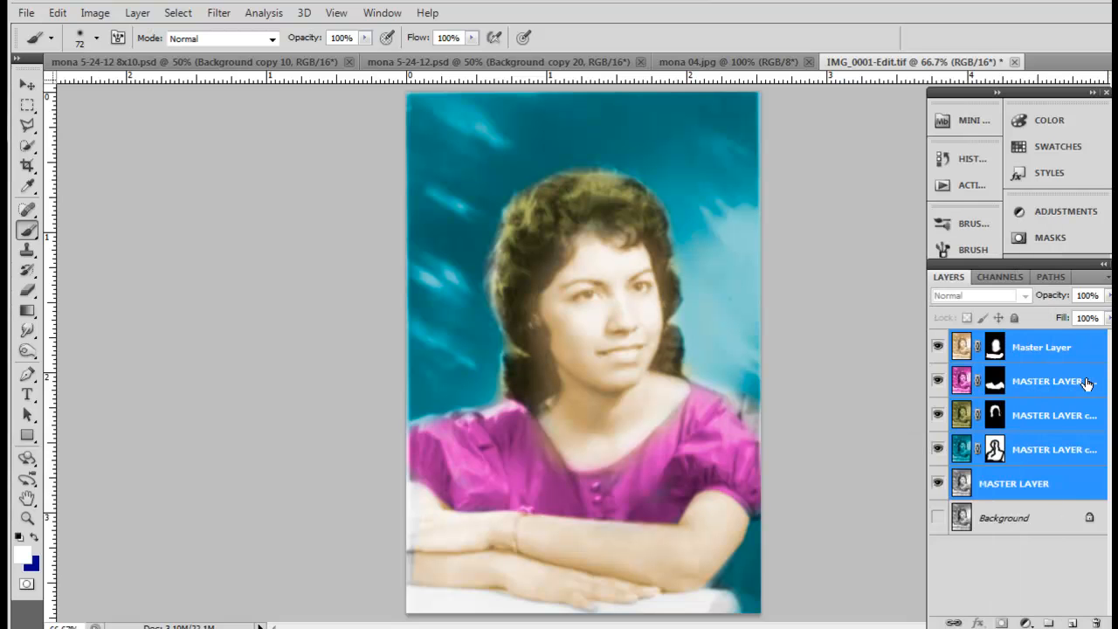
right_click(1086, 382)
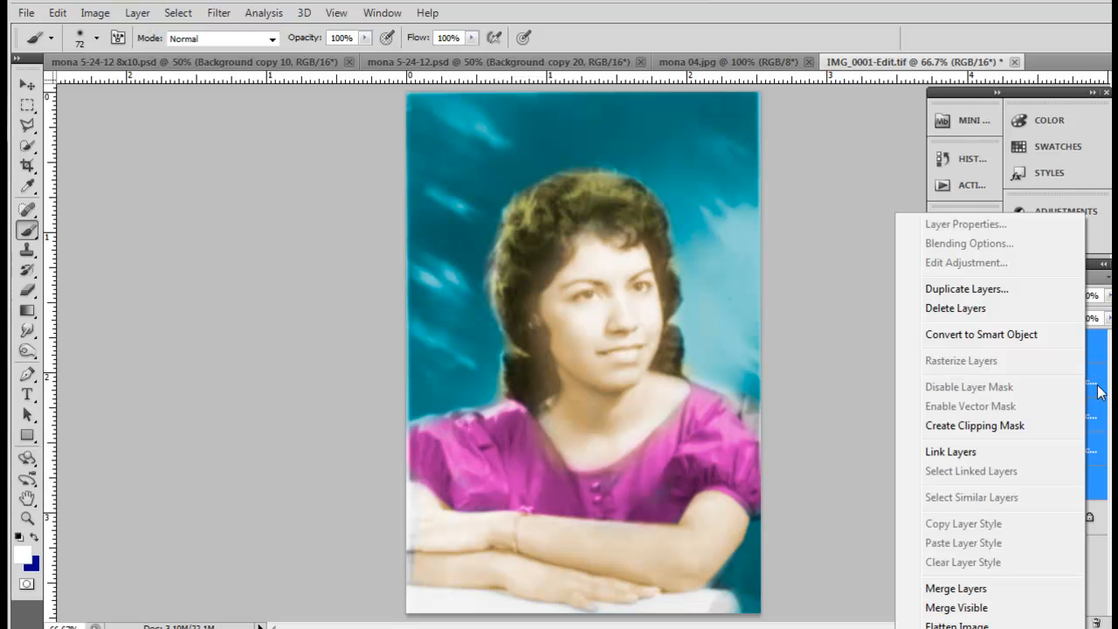
click(1099, 399)
- Select the olive hair layer and merge all visible layers into one, leaving the hidden Background separate
click(1094, 428)
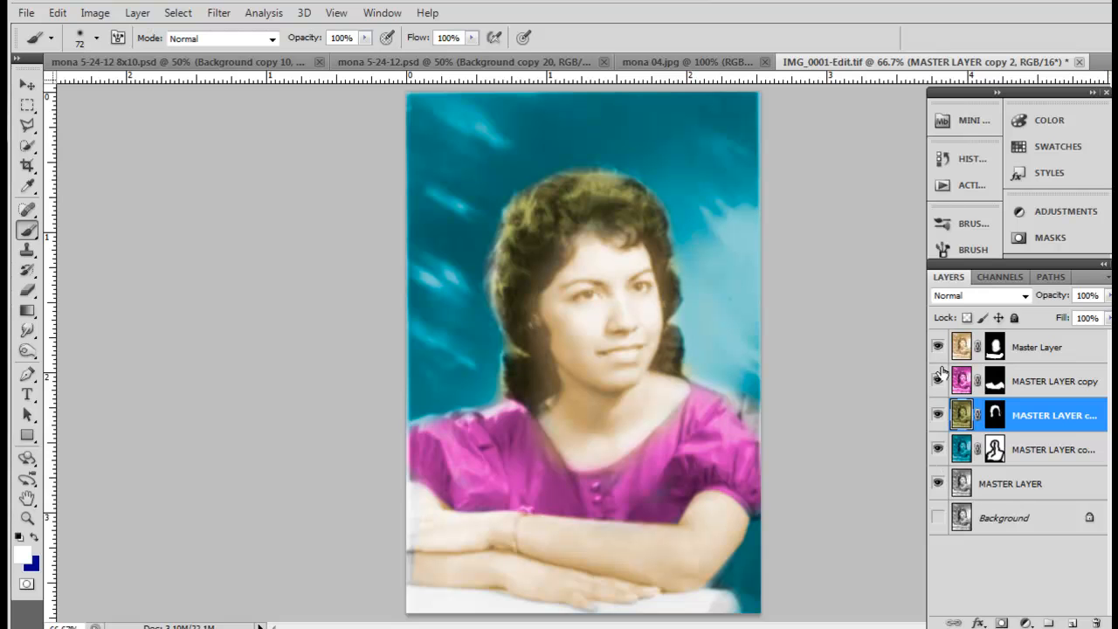
right_click(1062, 420)
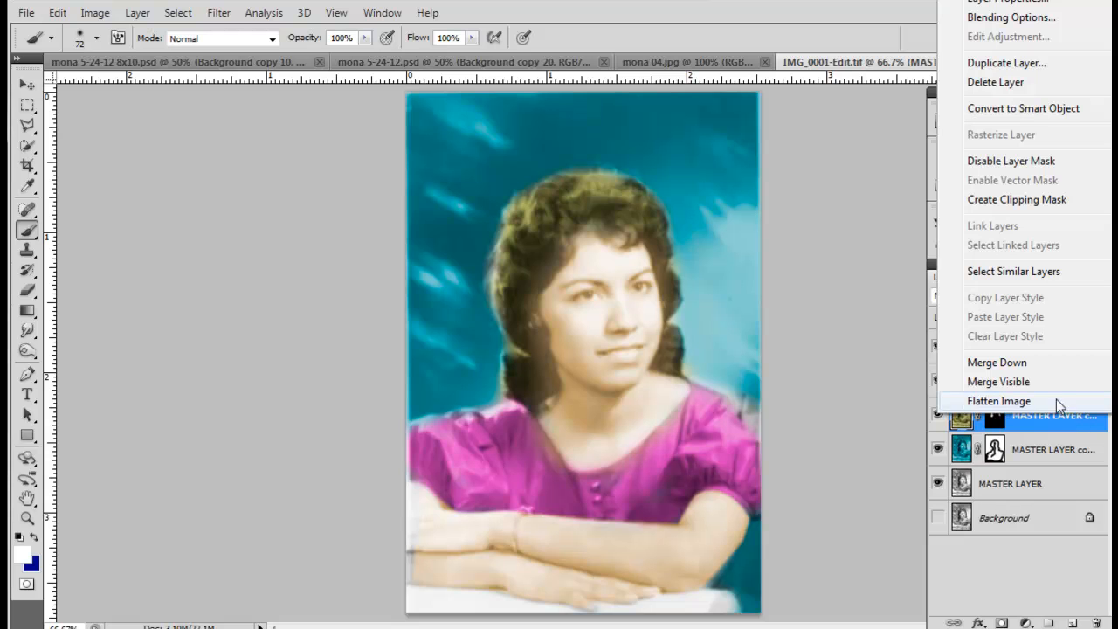
click(1049, 381)
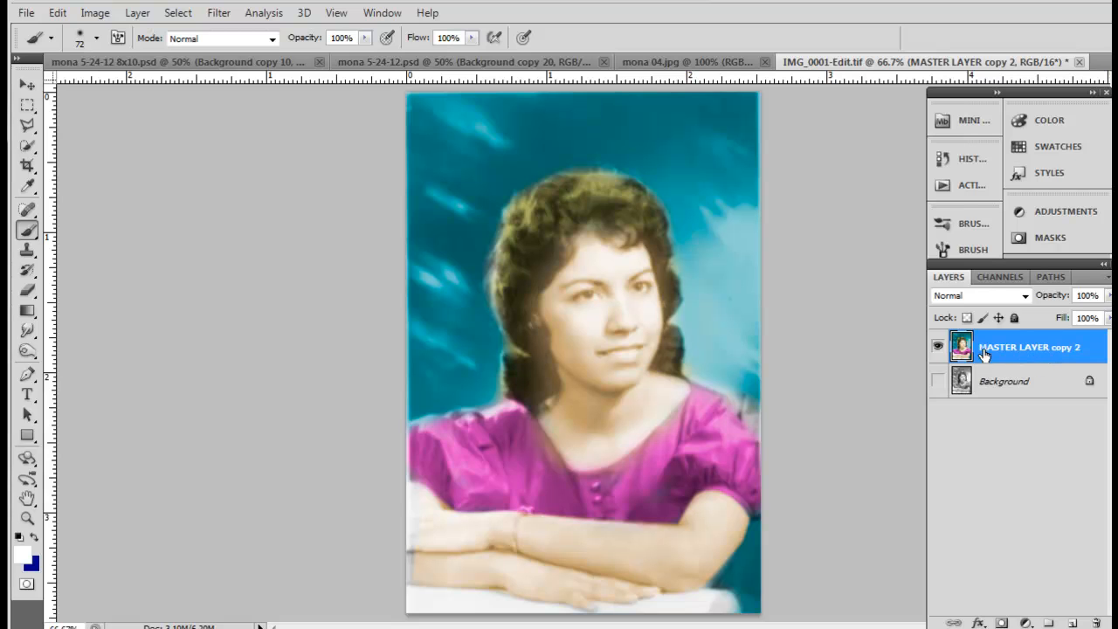
- Sharpen the merged portrait with an Unsharp Mask at Amount 50%, Radius 5.9 pixels and Threshold 3 levels
click(219, 12)
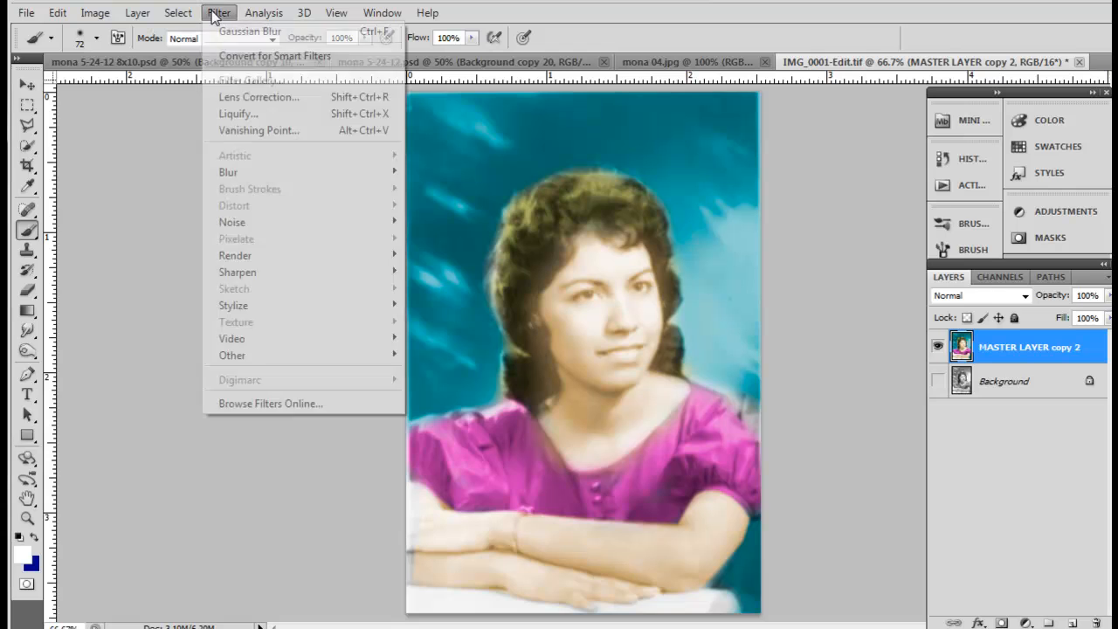
mouse_move(261, 260)
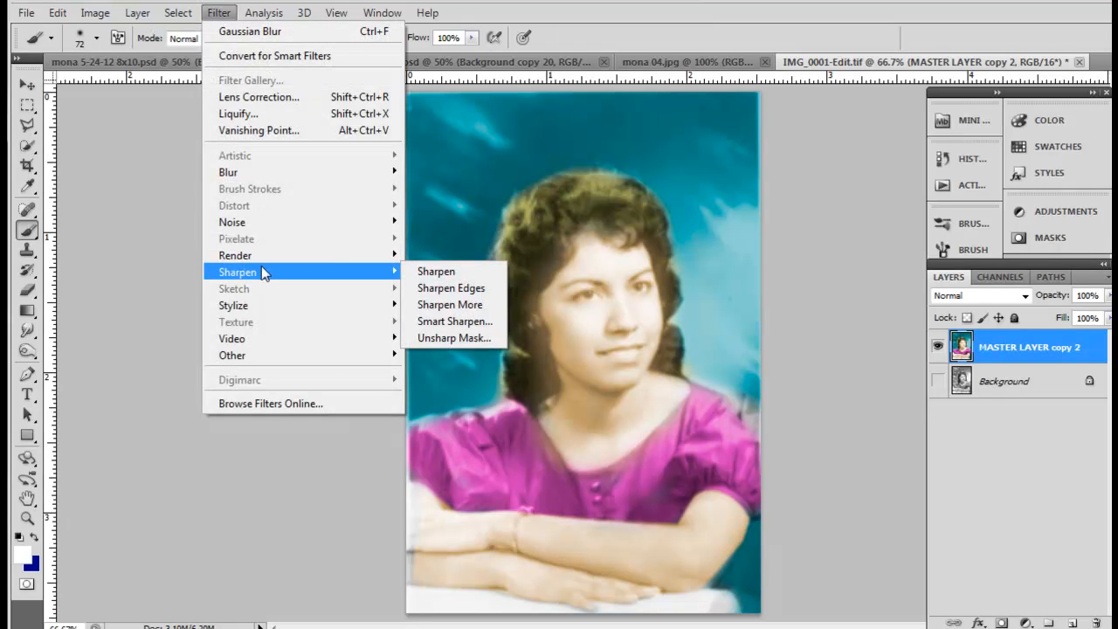
click(456, 339)
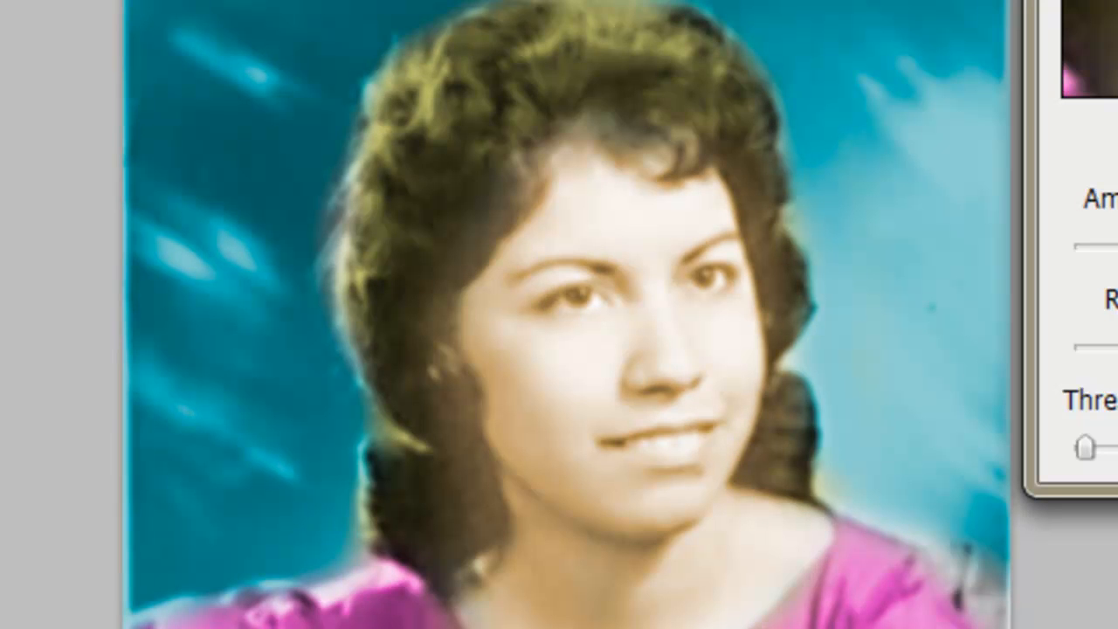
click(955, 113)
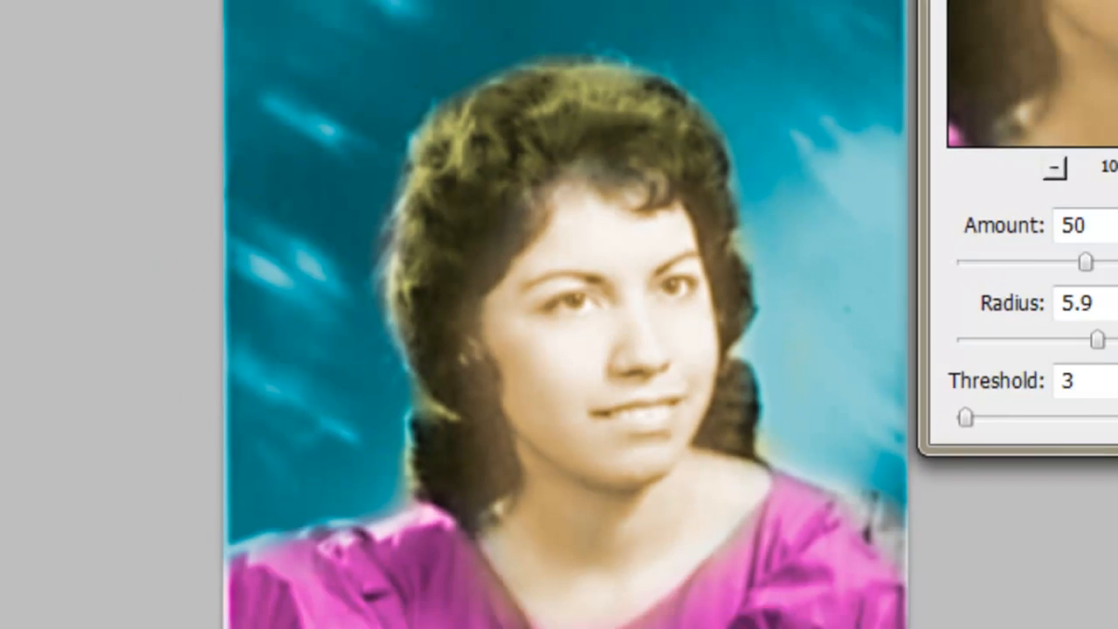
click(955, 113)
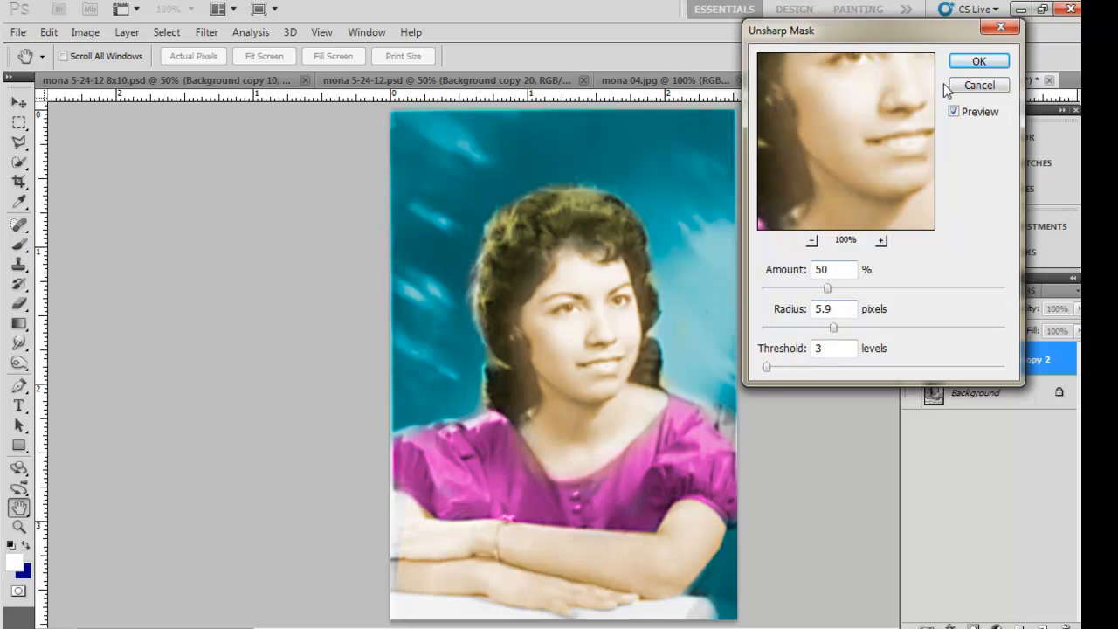
click(977, 63)
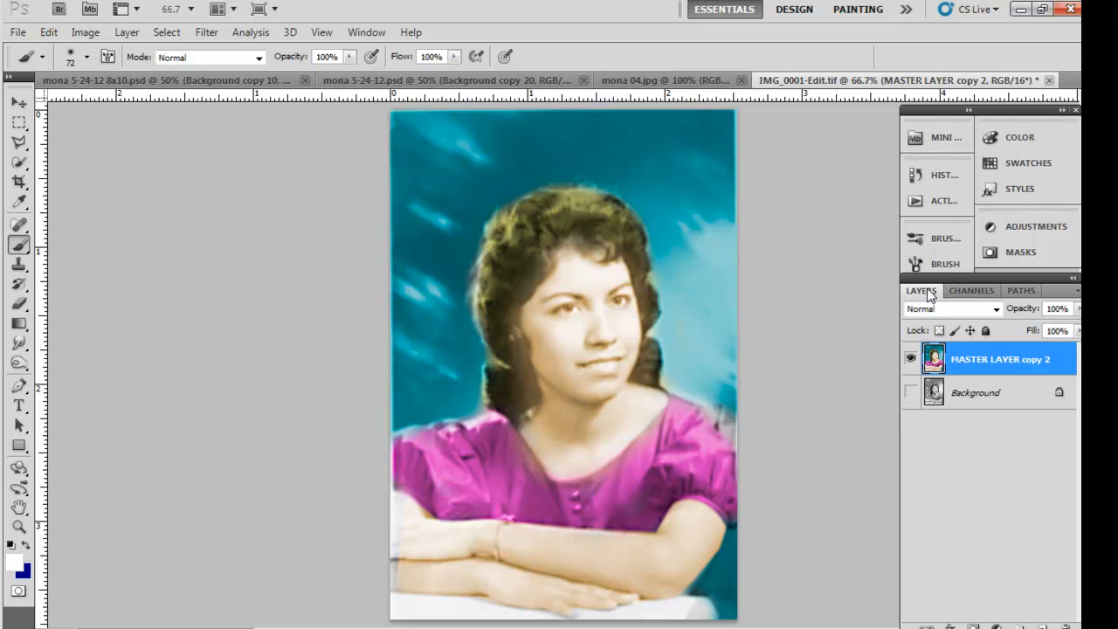
- Show the Background layer and make a rectangular selection of the portrait from mid-face to its right edge, full height
click(910, 395)
click(87, 32)
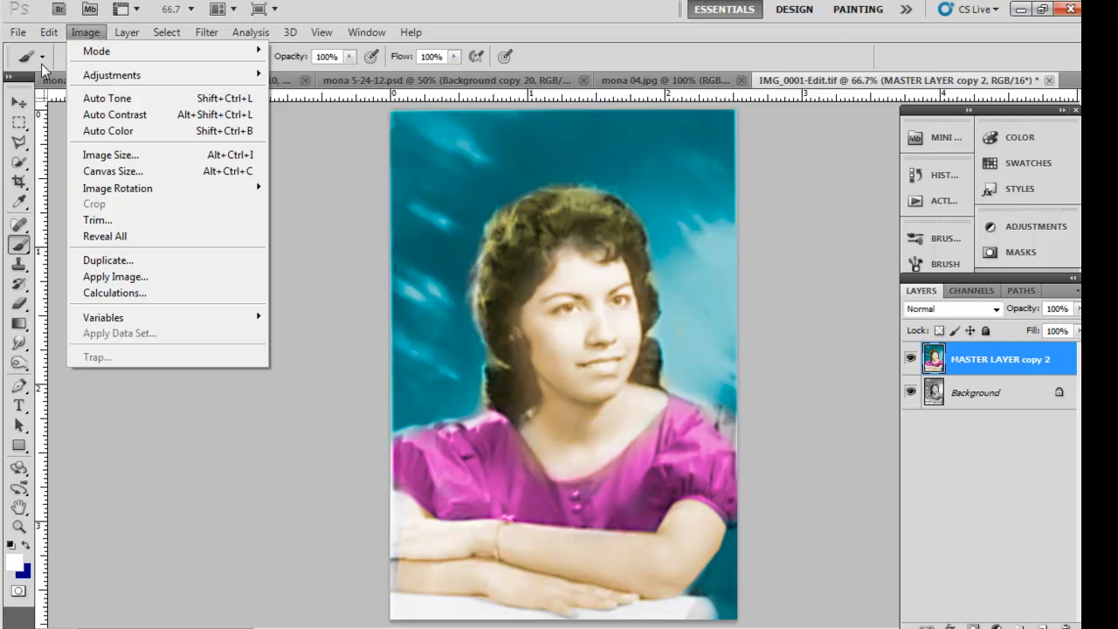
click(19, 122)
drag(567, 111, 792, 601)
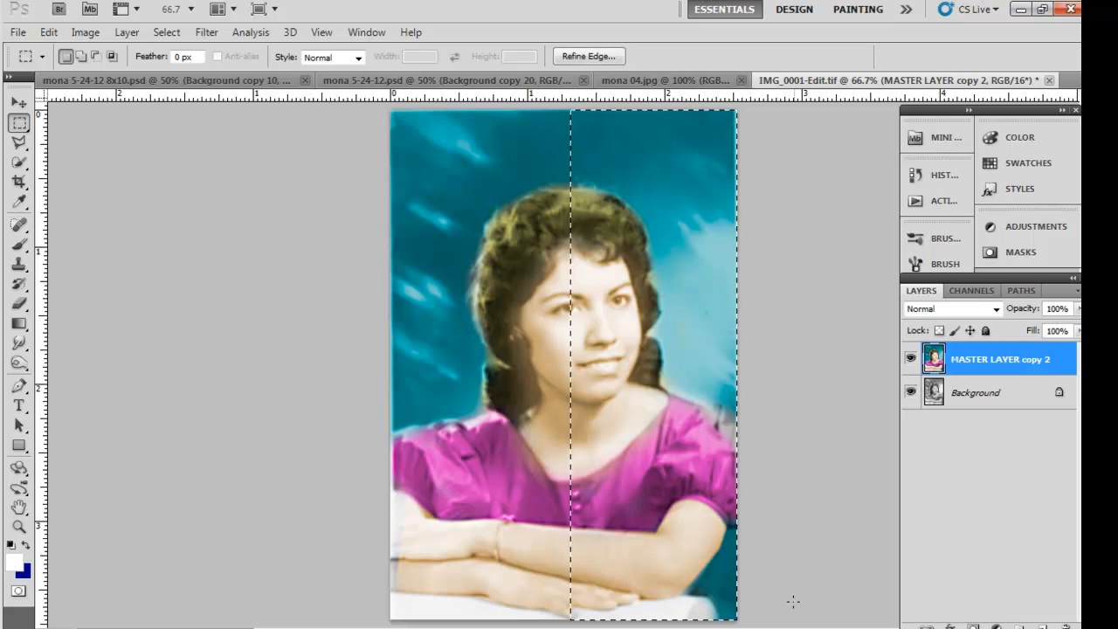
click(759, 622)
drag(560, 111, 584, 104)
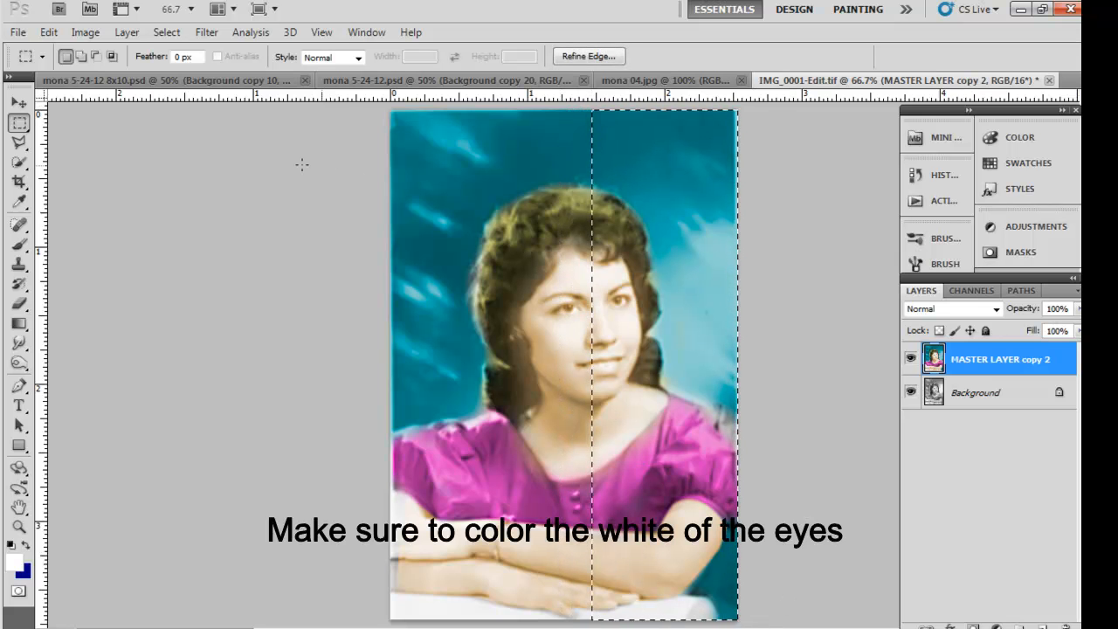
- Add a reveal-all mask to MASTER LAYER copy 2, fill the selected half of the mask with black, and deselect
click(92, 37)
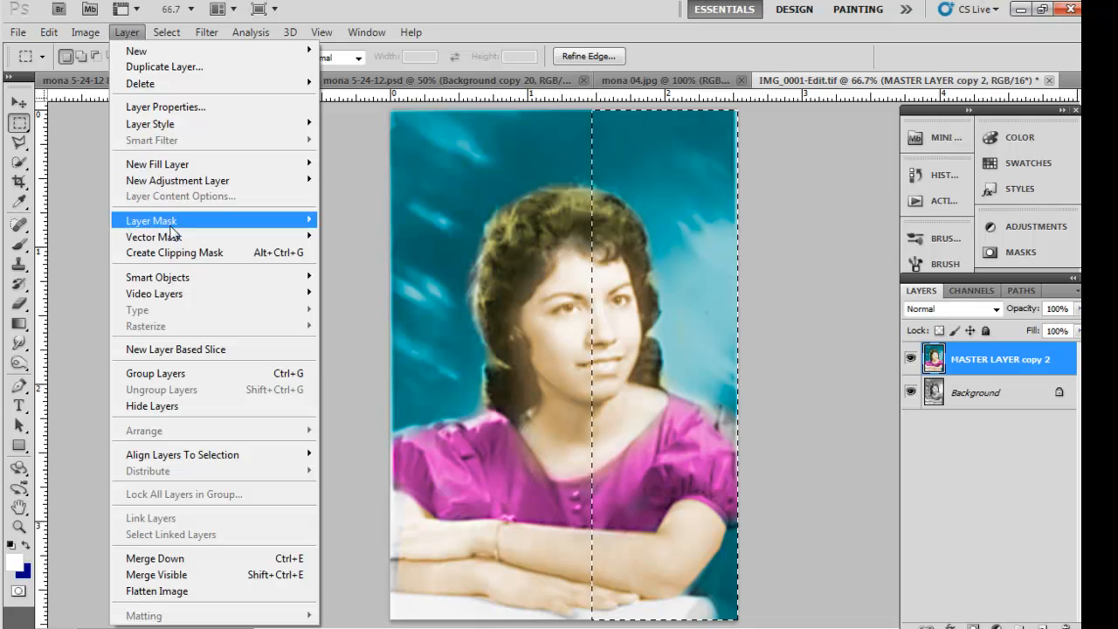
mouse_move(229, 221)
click(342, 219)
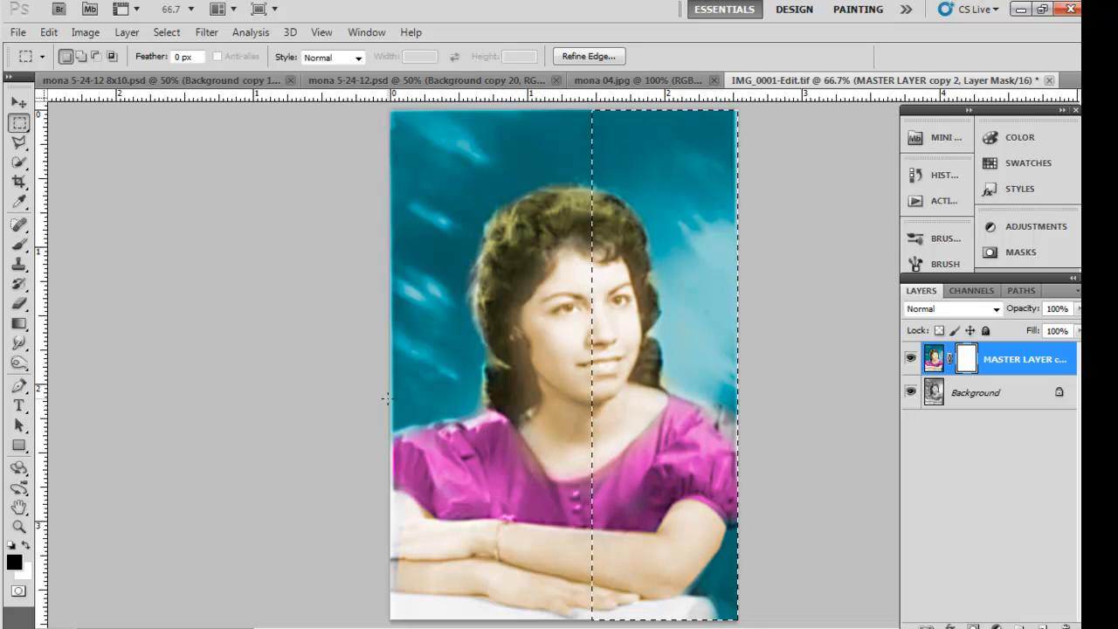
key(x)
key(Delete)
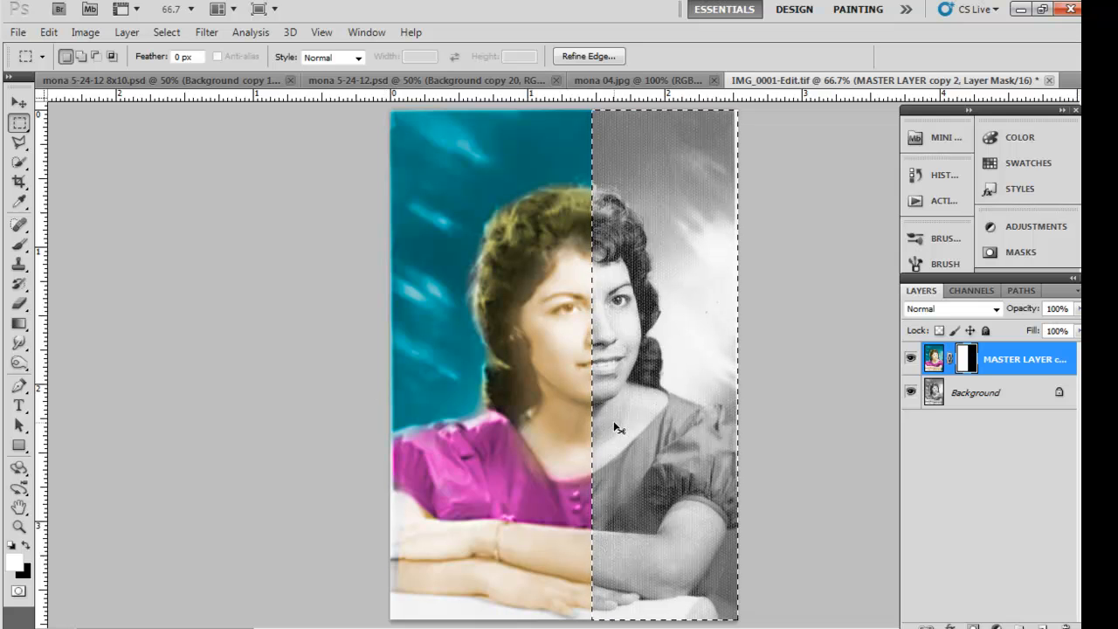
key(ctrl+d)
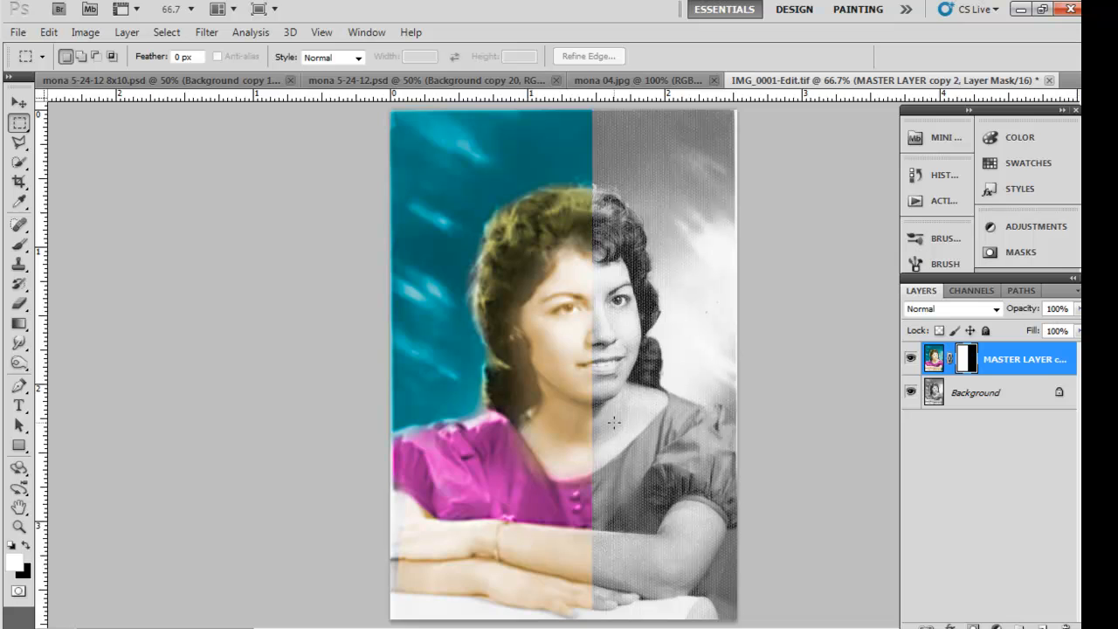
- Add a new empty layer above MASTER LAYER copy 2
key(ctrl+plus)
key(ctrl+plus)
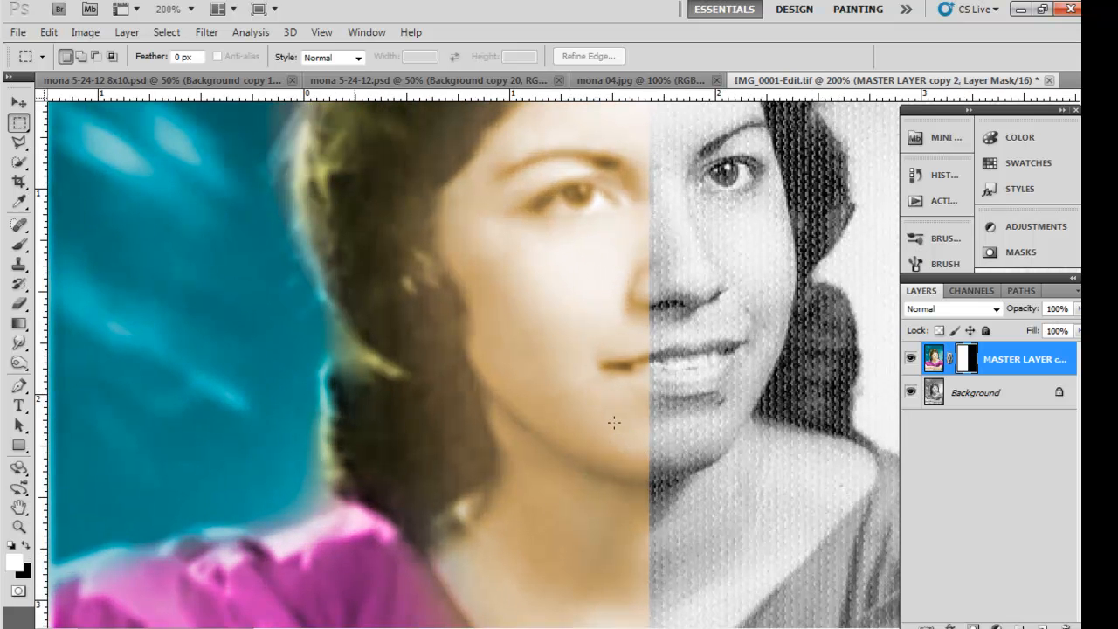
scroll(743, 416, up, 5)
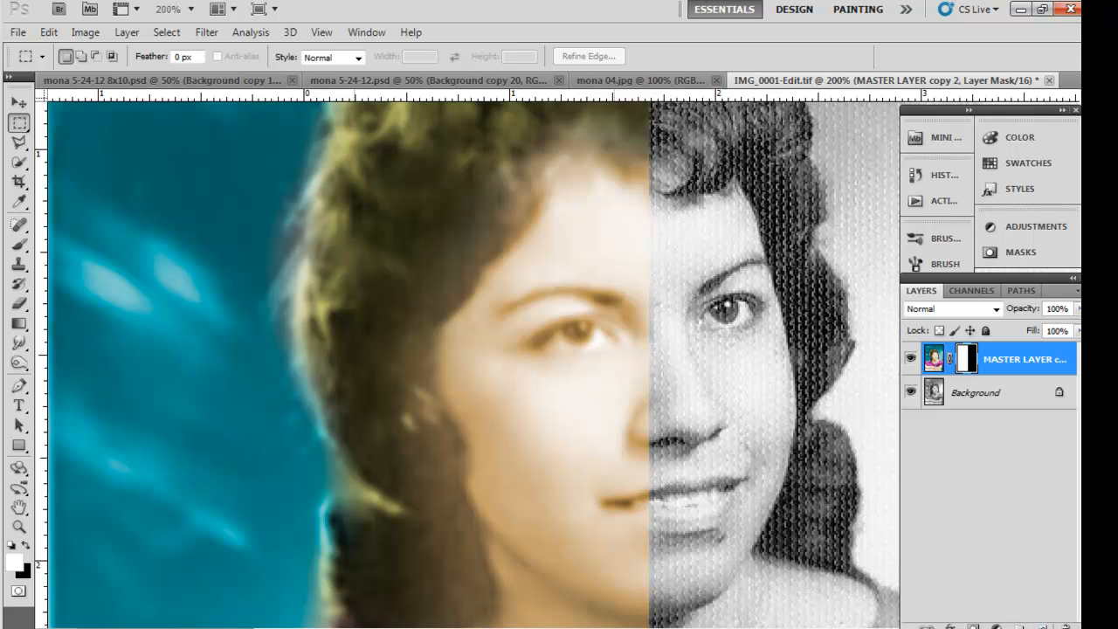
click(1043, 626)
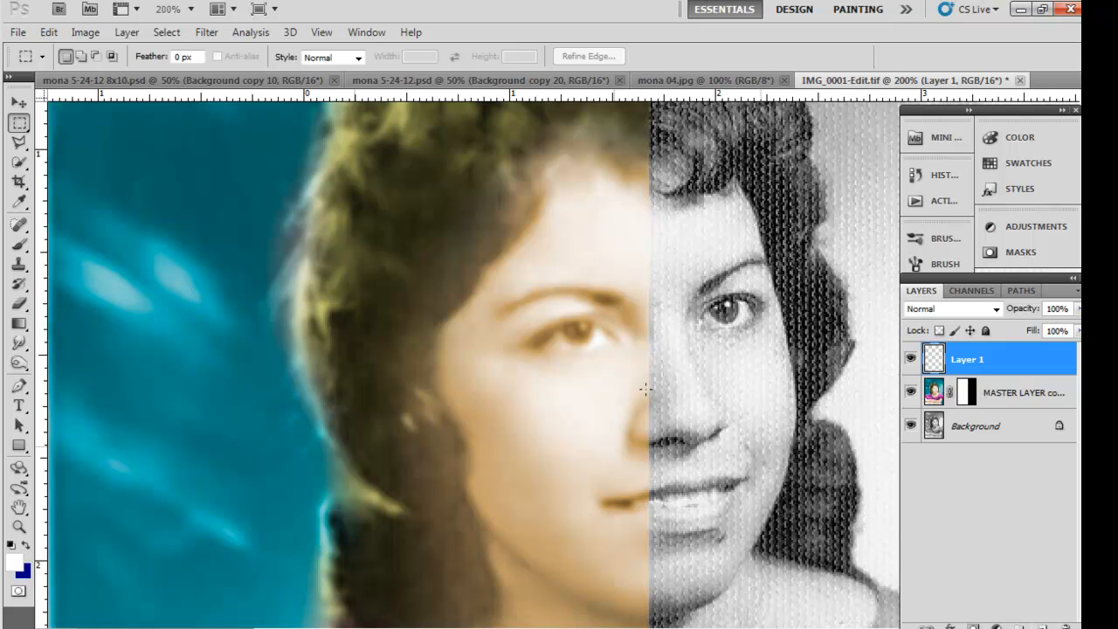
click(20, 245)
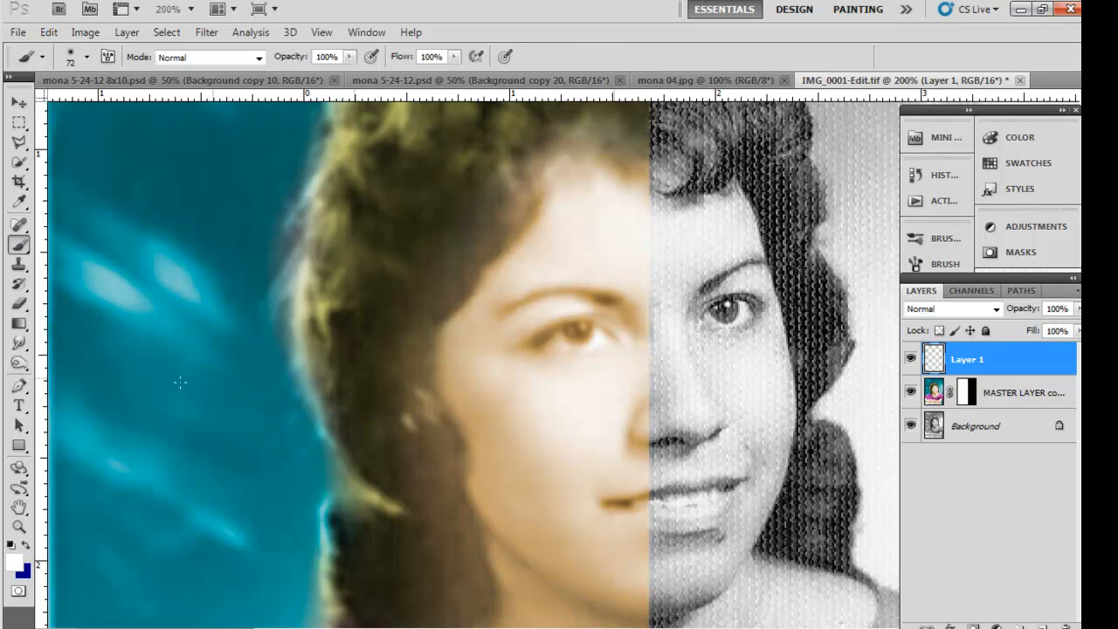
- Darken the eye and eyebrow on the colored half of MASTER LAYER copy 2 using the Burn tool at size 50
click(20, 363)
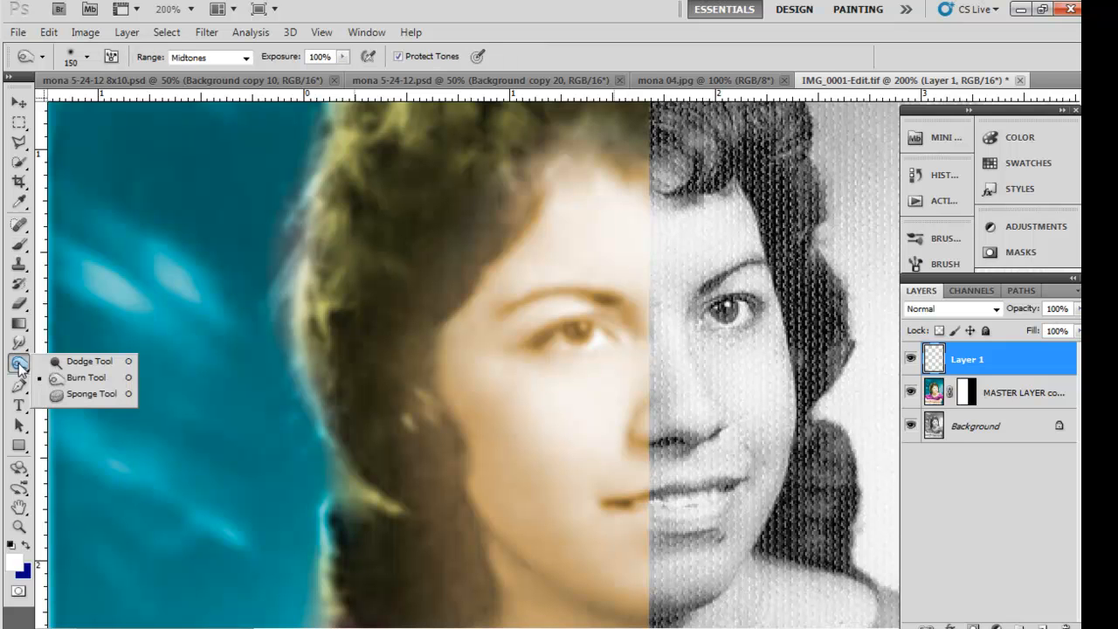
click(85, 375)
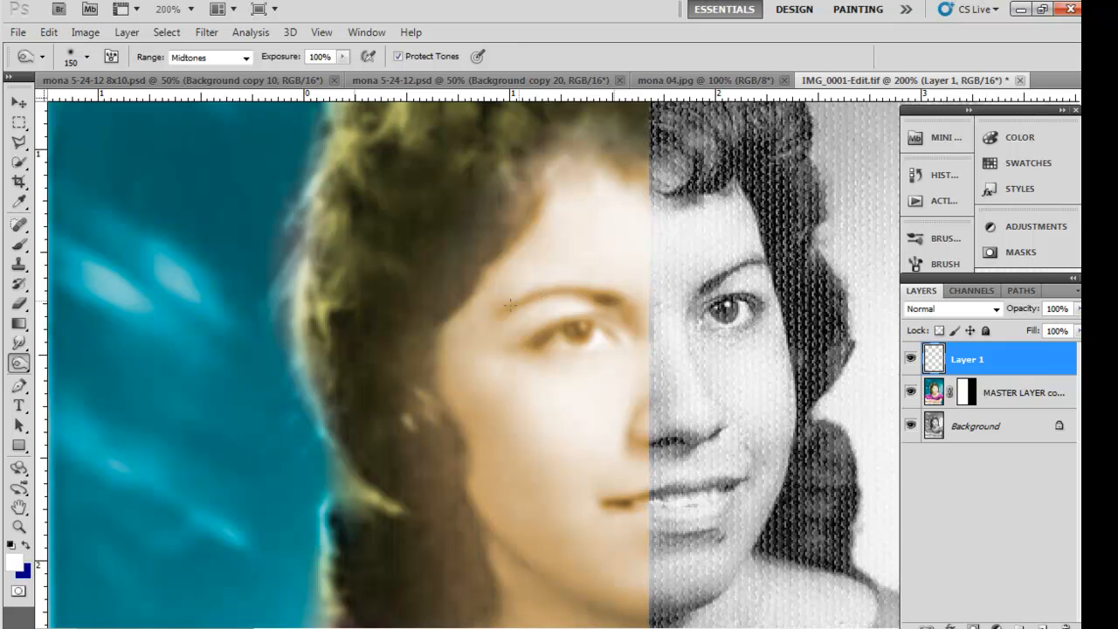
click(935, 393)
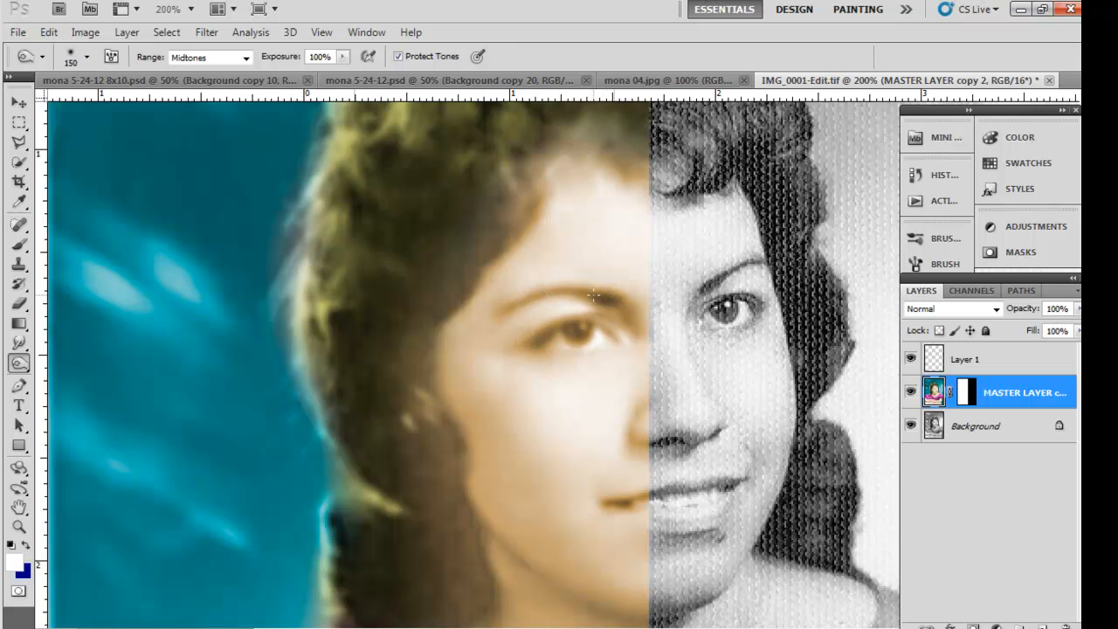
key(bracketleft)
key(bracketleft)
key(bracketleft)
key(bracketleft)
key(bracketleft)
key(bracketleft)
key(bracketleft)
drag(596, 333, 532, 339)
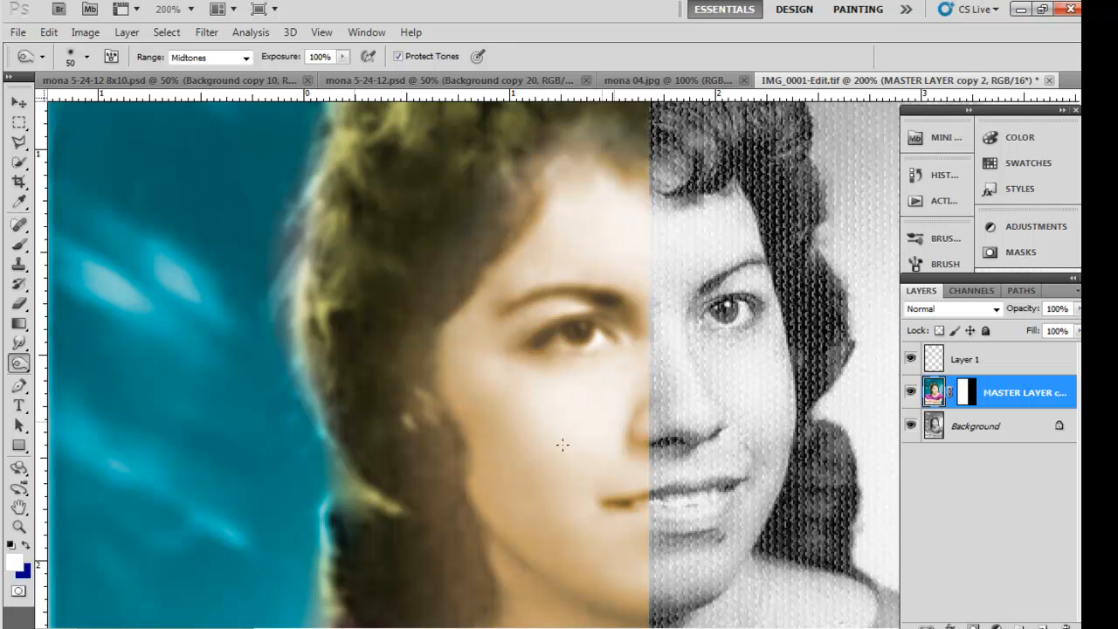
- Burn around the eye and the side of the nose near the split line of the colored half
key(ctrl+minus)
key(ctrl+minus)
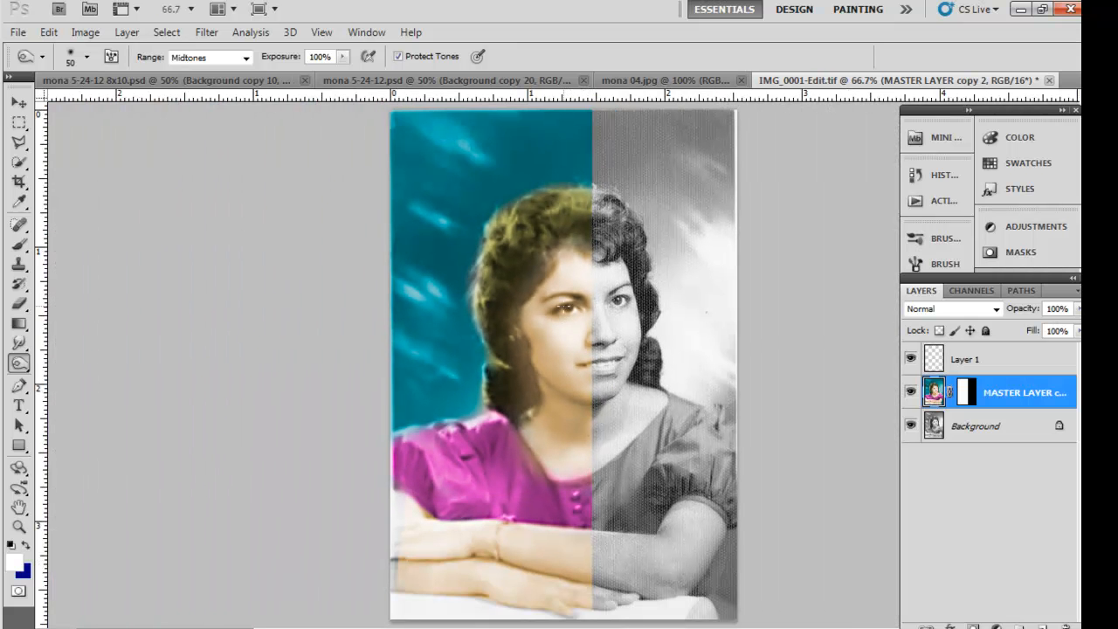
click(575, 302)
drag(598, 338, 600, 346)
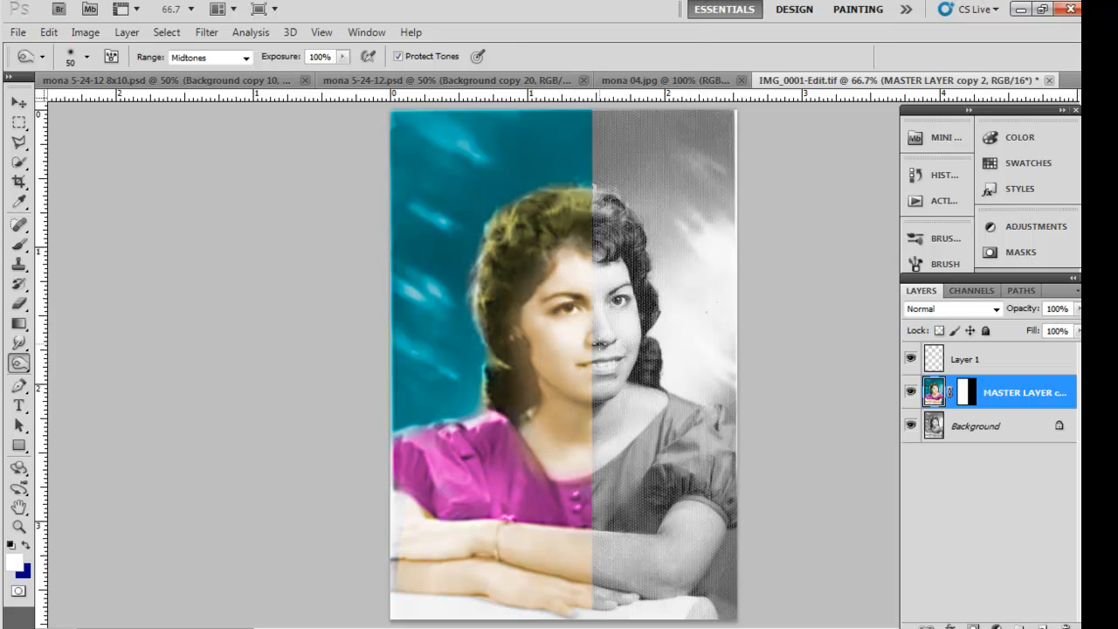